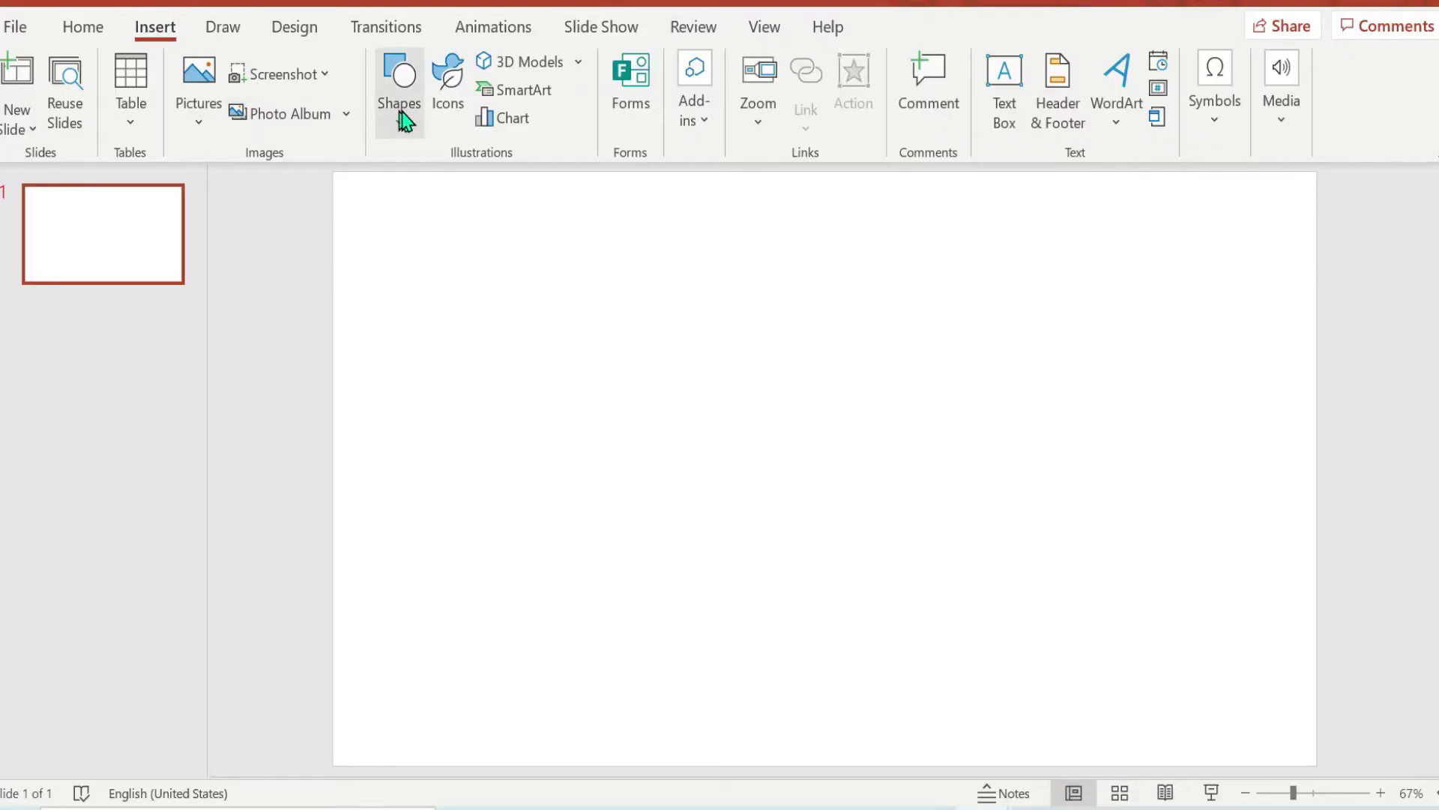
Step: Draw a rectangle near the upper left of the slide
{"action": "left_click", "coordinate": [402, 113]}
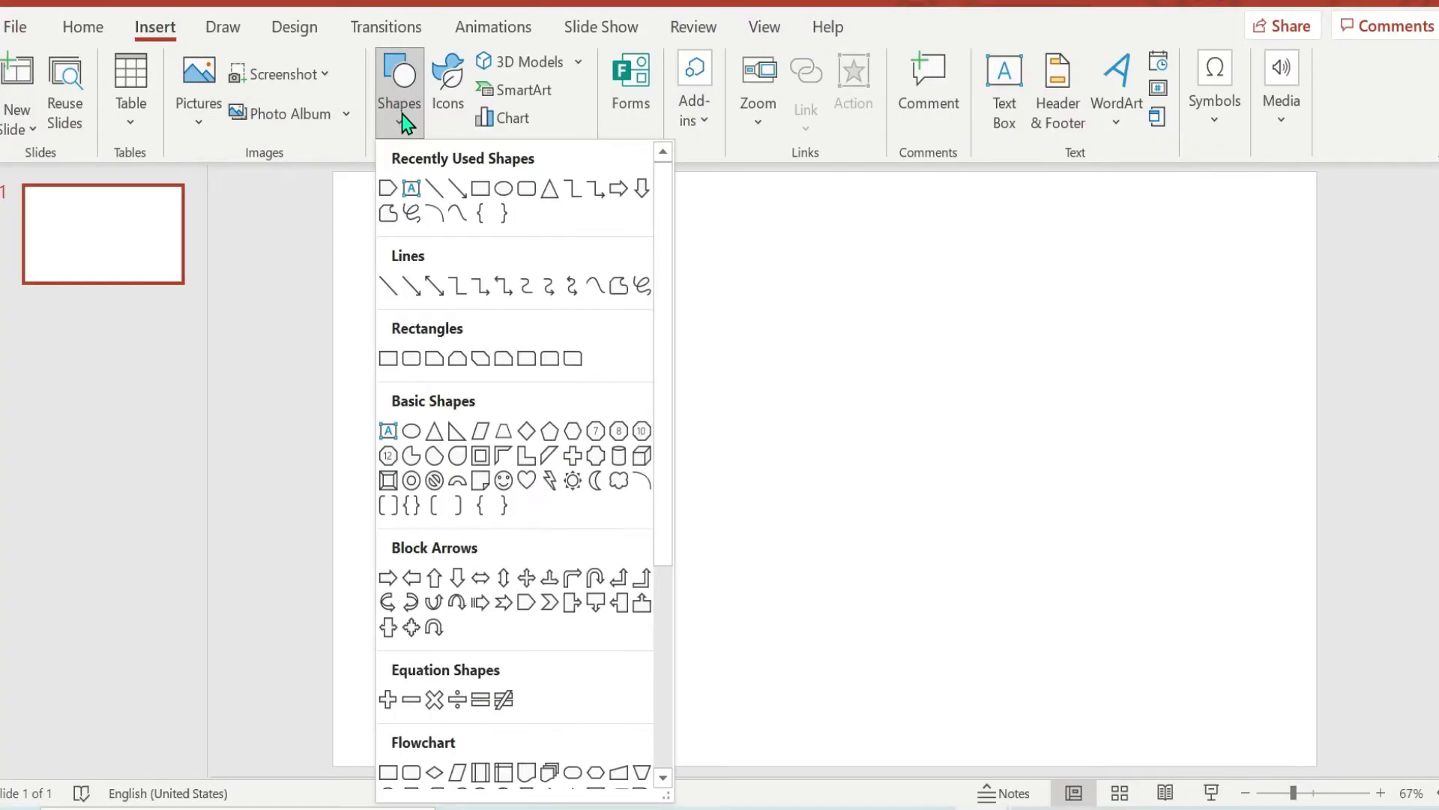
{"action": "left_click", "coordinate": [481, 189]}
{"action": "left_click_drag", "start_coordinate": [469, 242], "coordinate": [608, 359]}
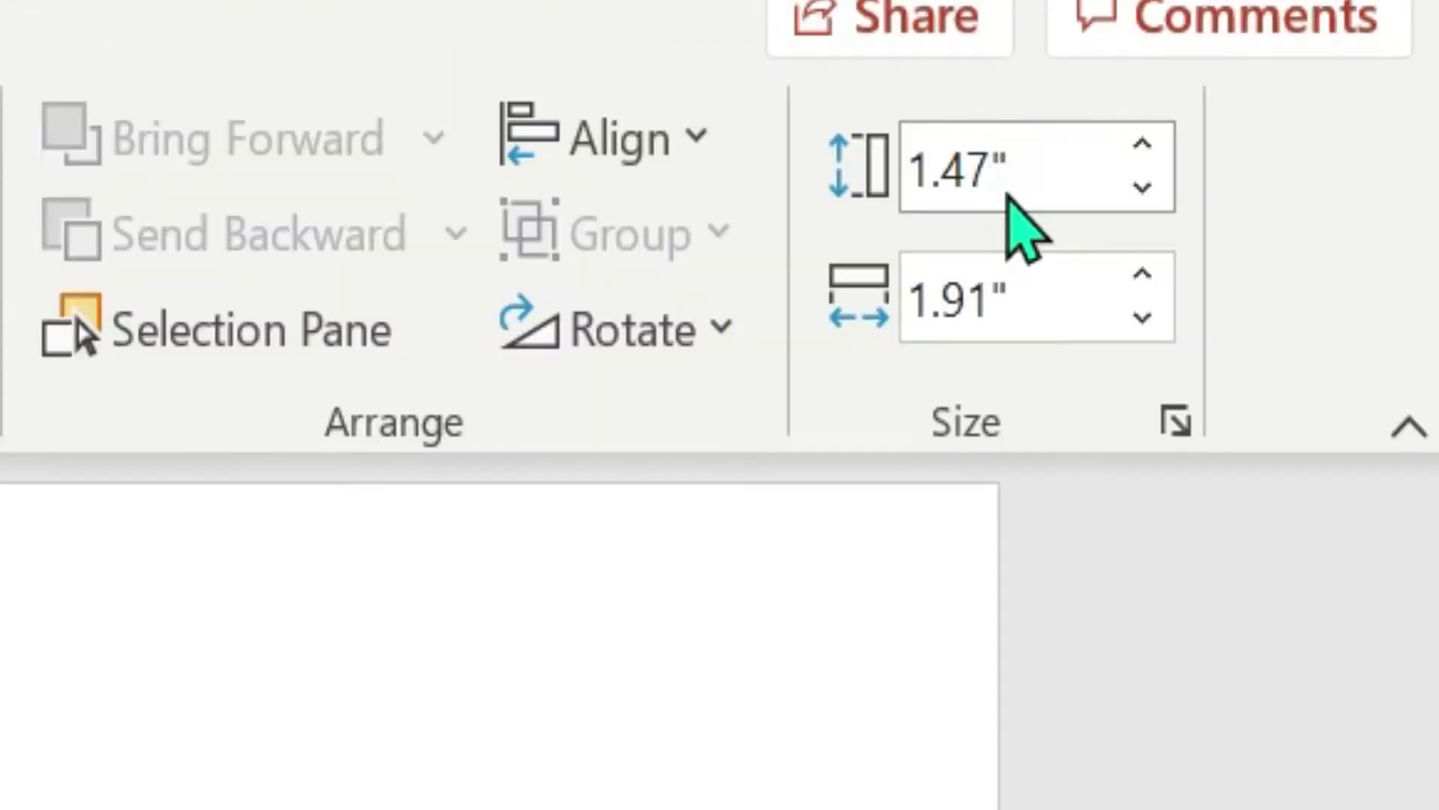
Step: Resize the rectangle to exactly 1" high by 1" wide
{"action": "left_click", "coordinate": [1319, 78]}
{"action": "type", "text": "1"}
{"action": "left_click", "coordinate": [1324, 110]}
{"action": "type", "text": "1"}
{"action": "left_click", "coordinate": [621, 64]}
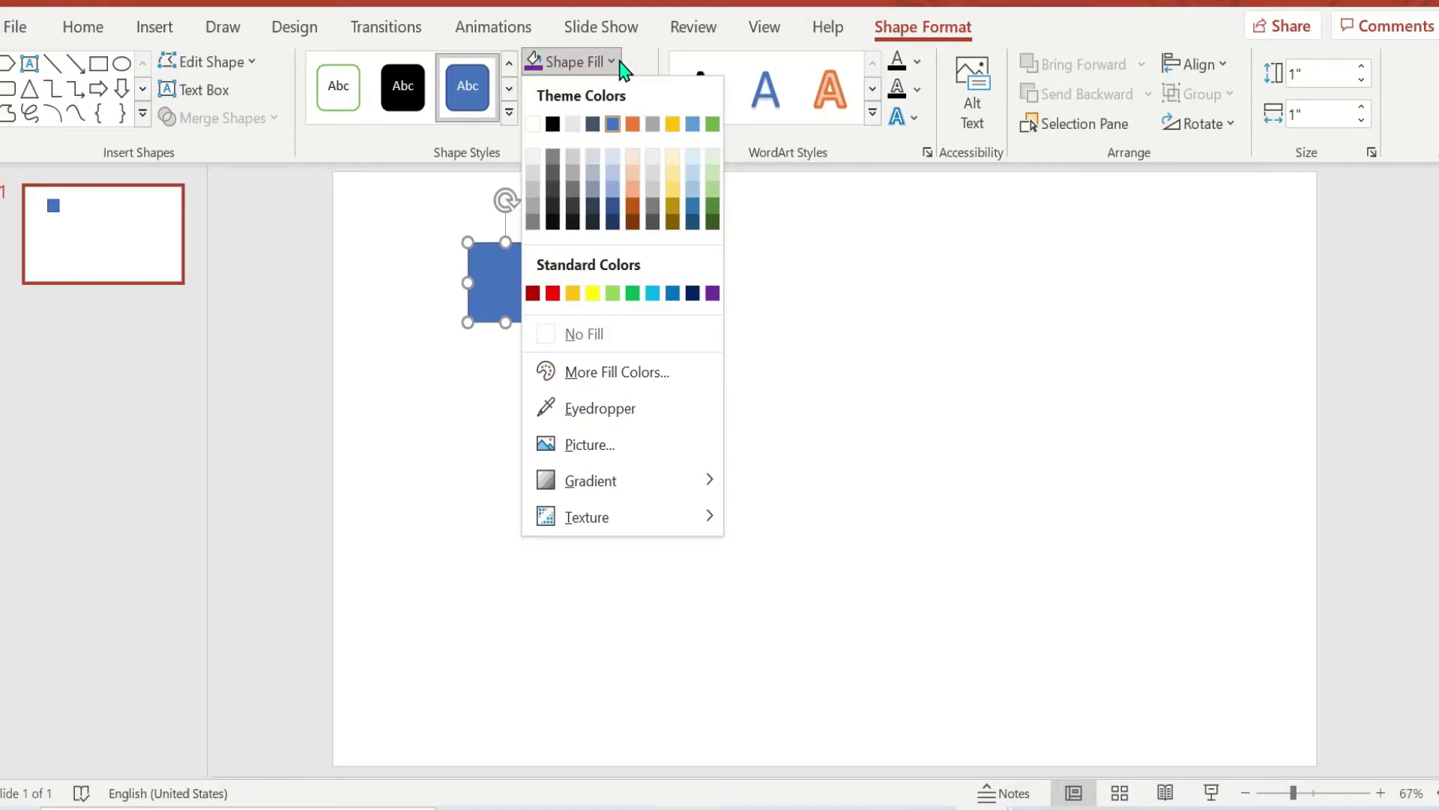
Step: Fill the square with Blue Darker 25% and give it a matching Blue outline
{"action": "left_click", "coordinate": [612, 203]}
{"action": "left_click", "coordinate": [611, 89]}
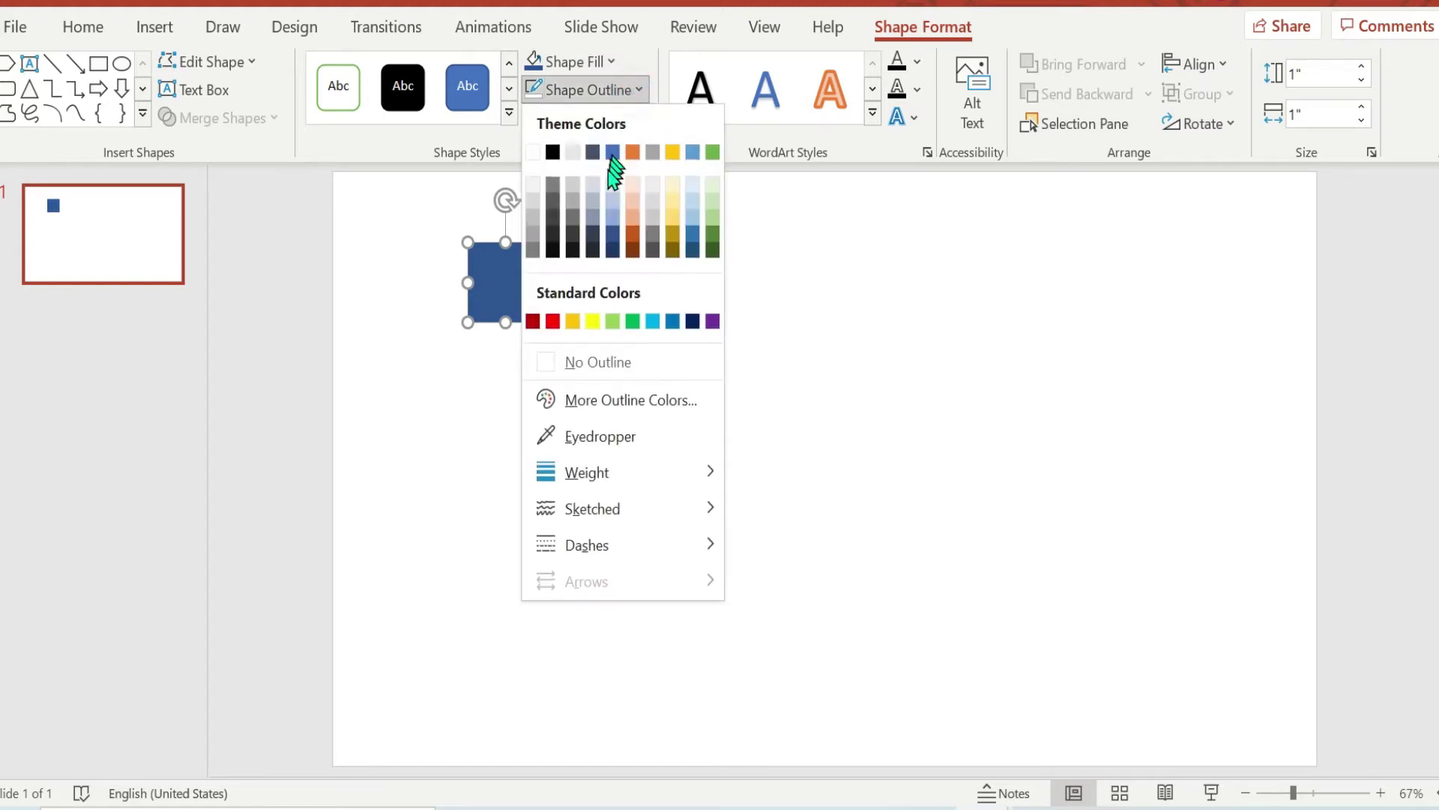
{"action": "left_click", "coordinate": [610, 229]}
Step: Apply the Isometric: Top Up 3-D rotation to the square and bring up Format Shape
{"action": "left_click", "coordinate": [638, 120]}
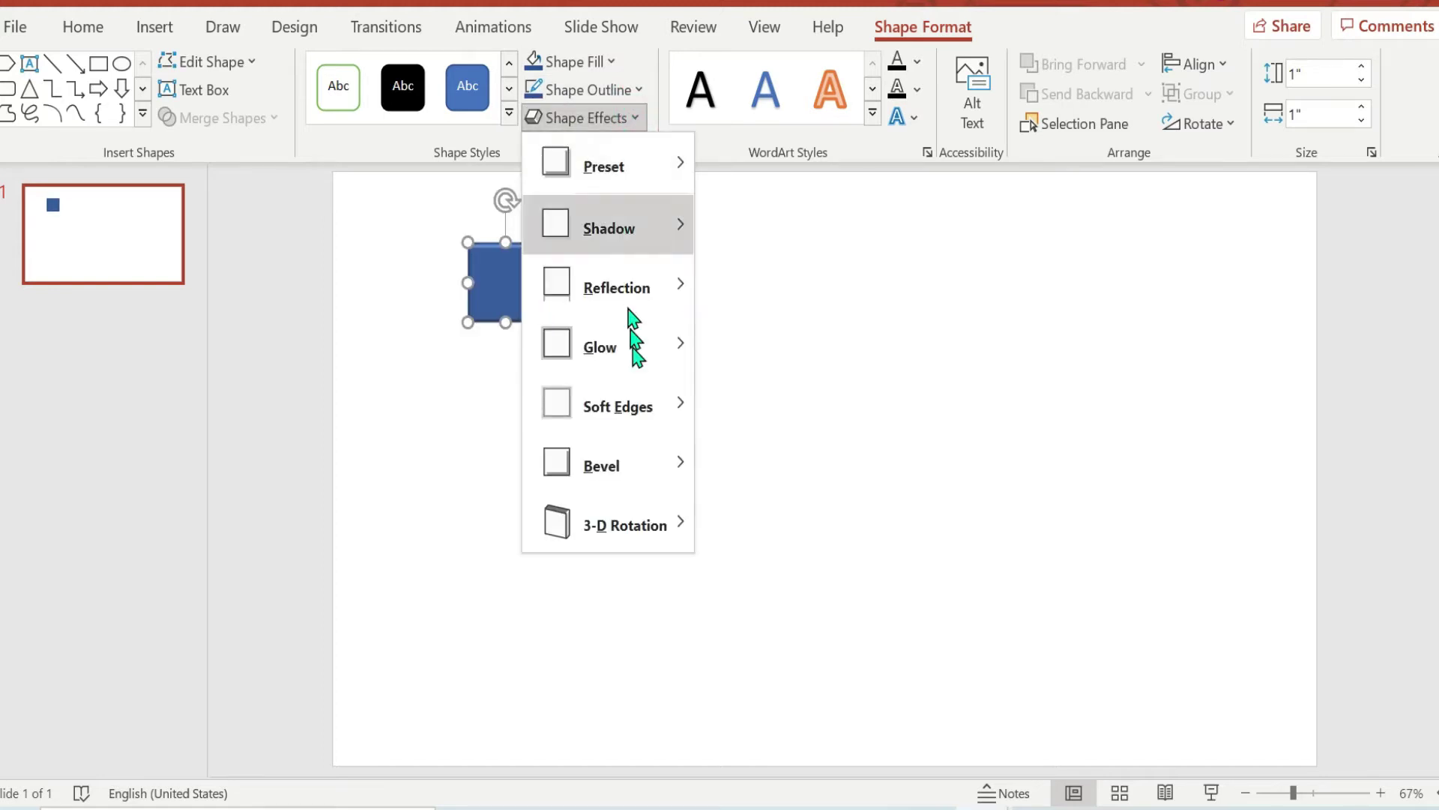
{"action": "left_click", "coordinate": [655, 524]}
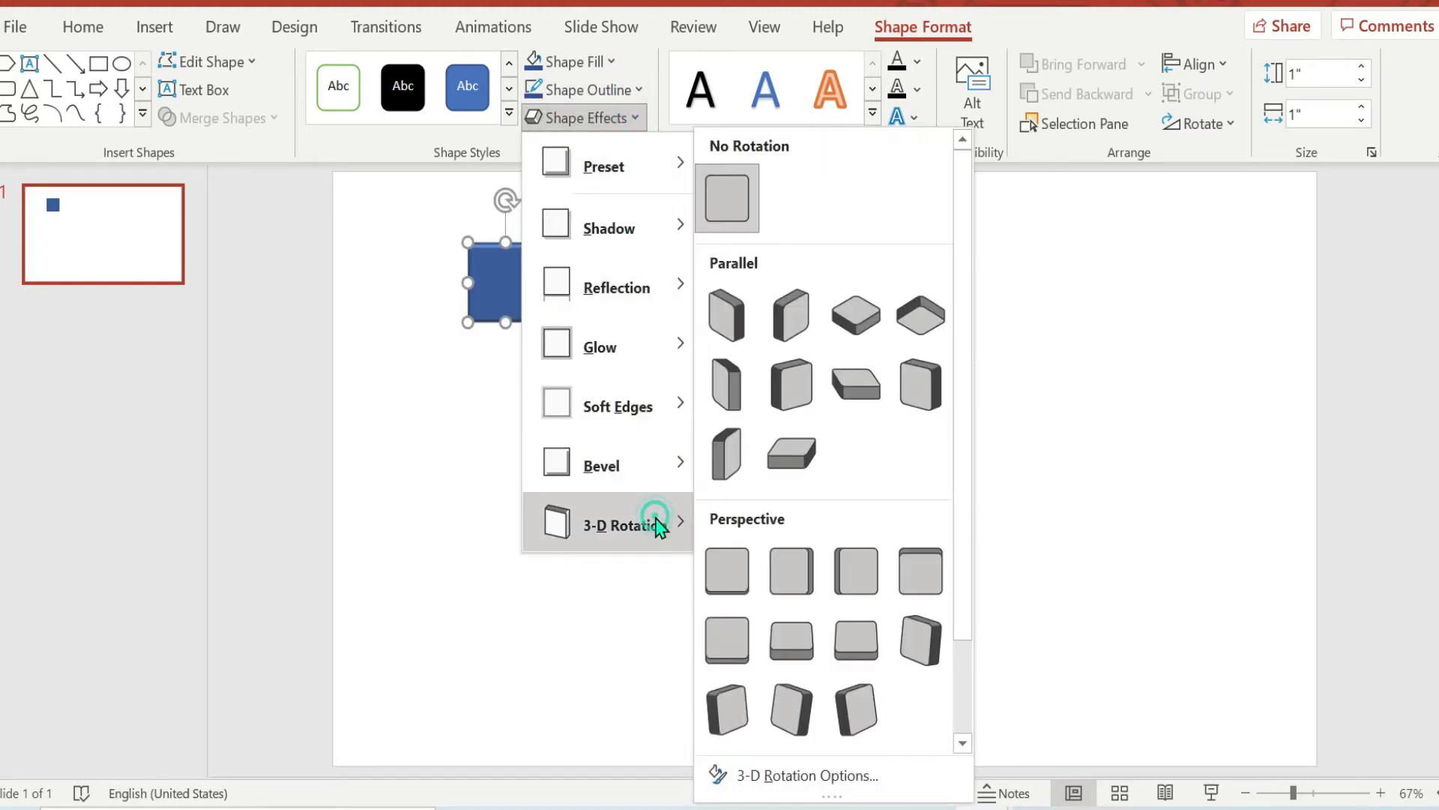
{"action": "left_click", "coordinate": [869, 319]}
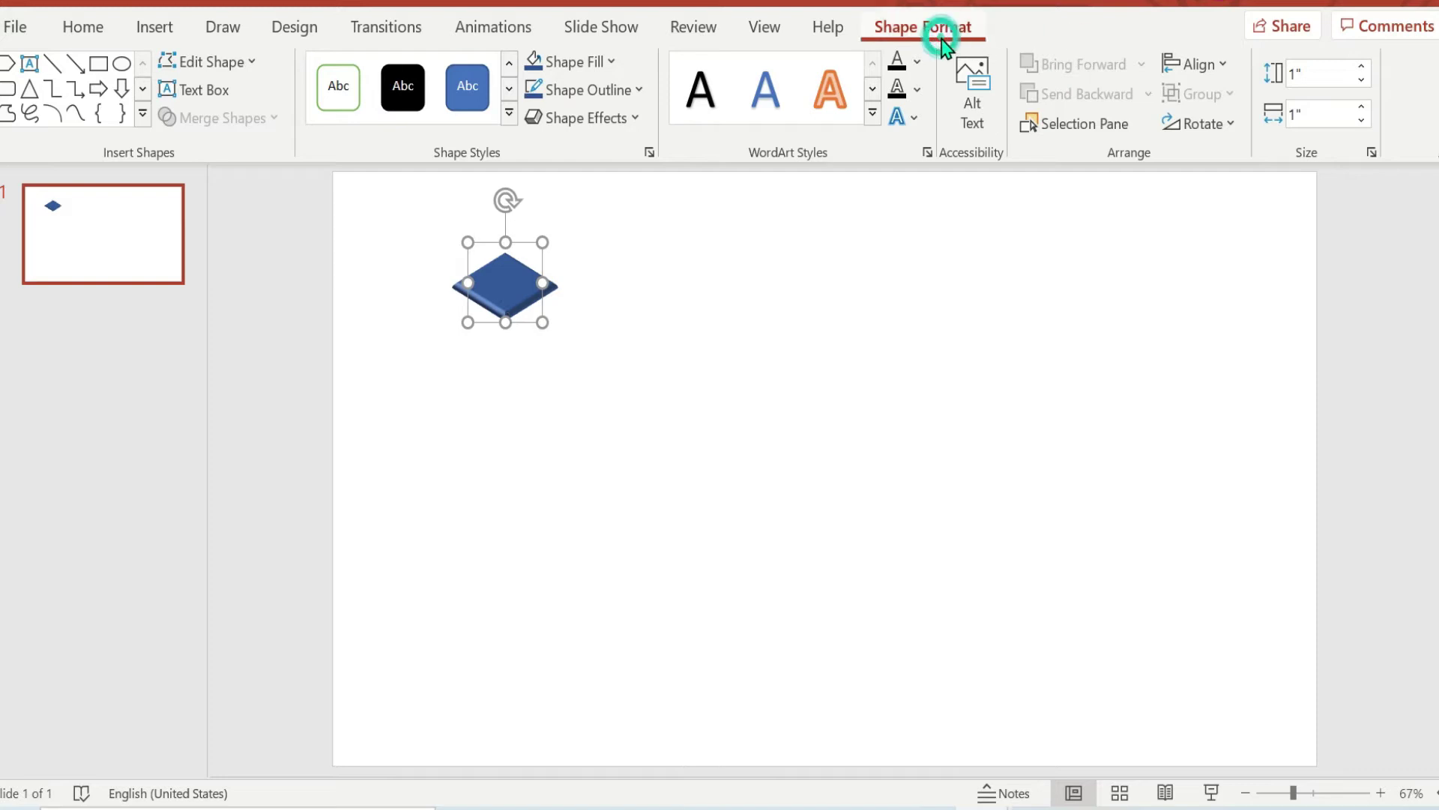
{"action": "right_click", "coordinate": [480, 306]}
{"action": "left_click", "coordinate": [552, 744]}
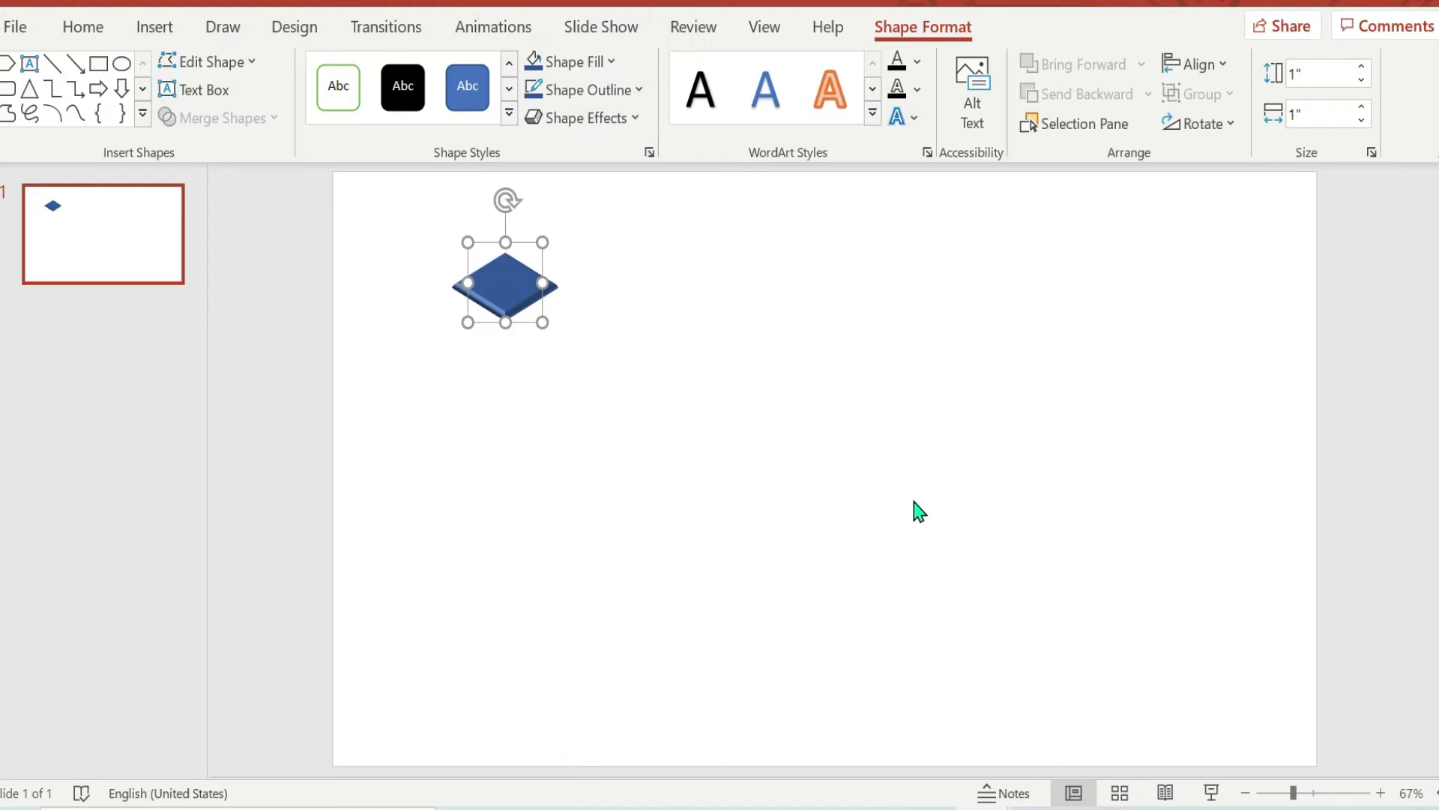
Step: Give the square an Angle top bevel of 36 pt by 100 pt, then move the pyramid near the slide top
{"action": "left_click", "coordinate": [1207, 281]}
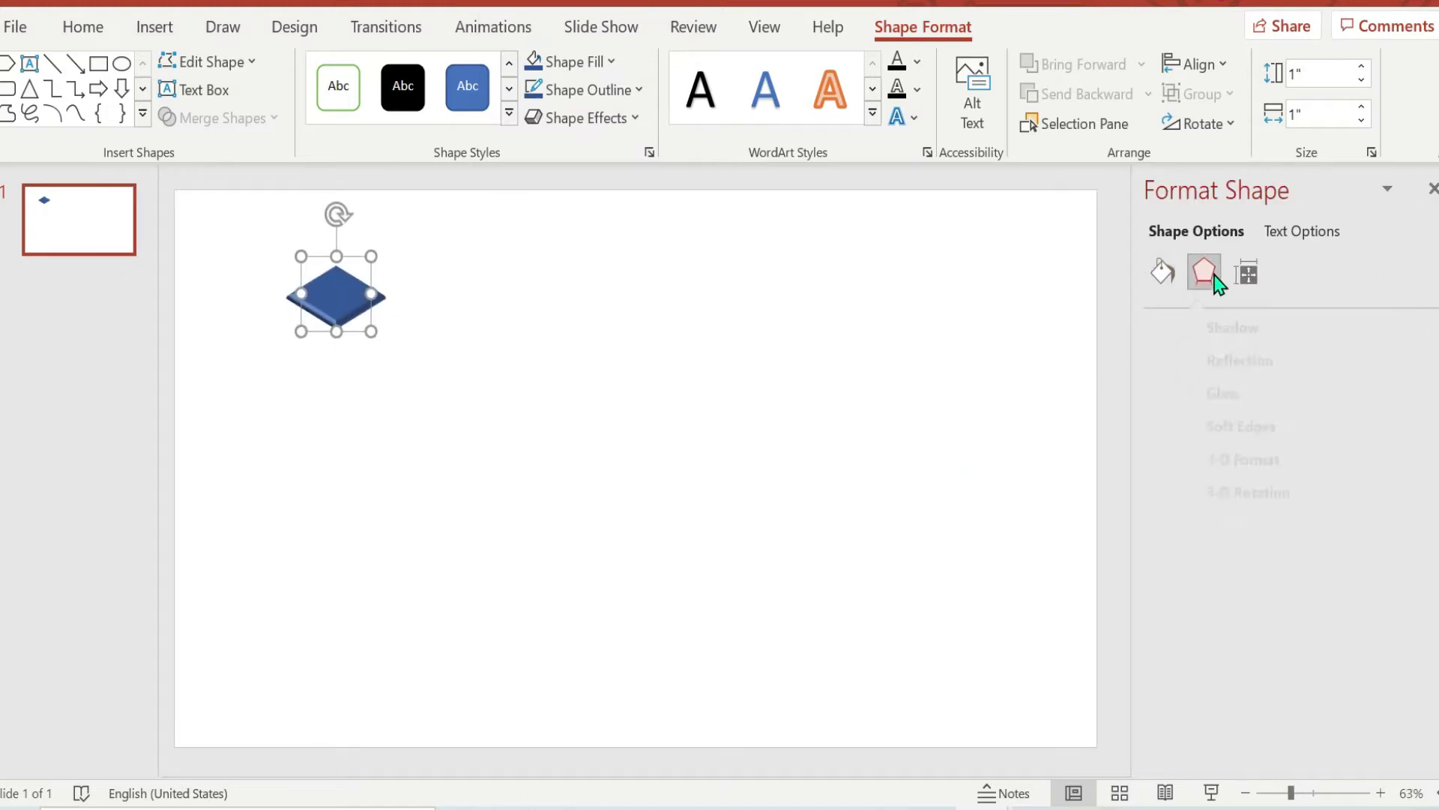
{"action": "left_click", "coordinate": [1161, 395]}
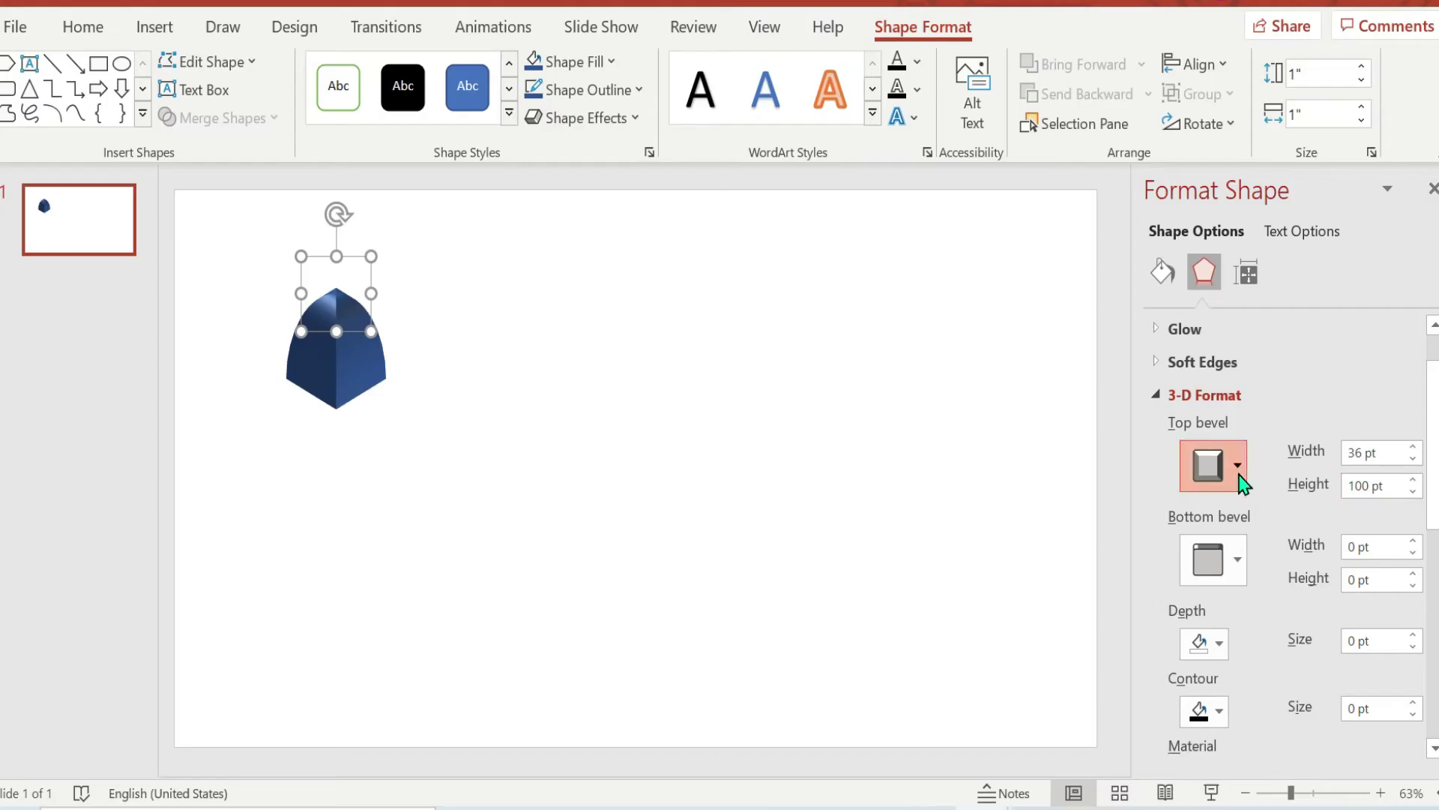
{"action": "left_click", "coordinate": [900, 401]}
{"action": "left_click", "coordinate": [1222, 335]}
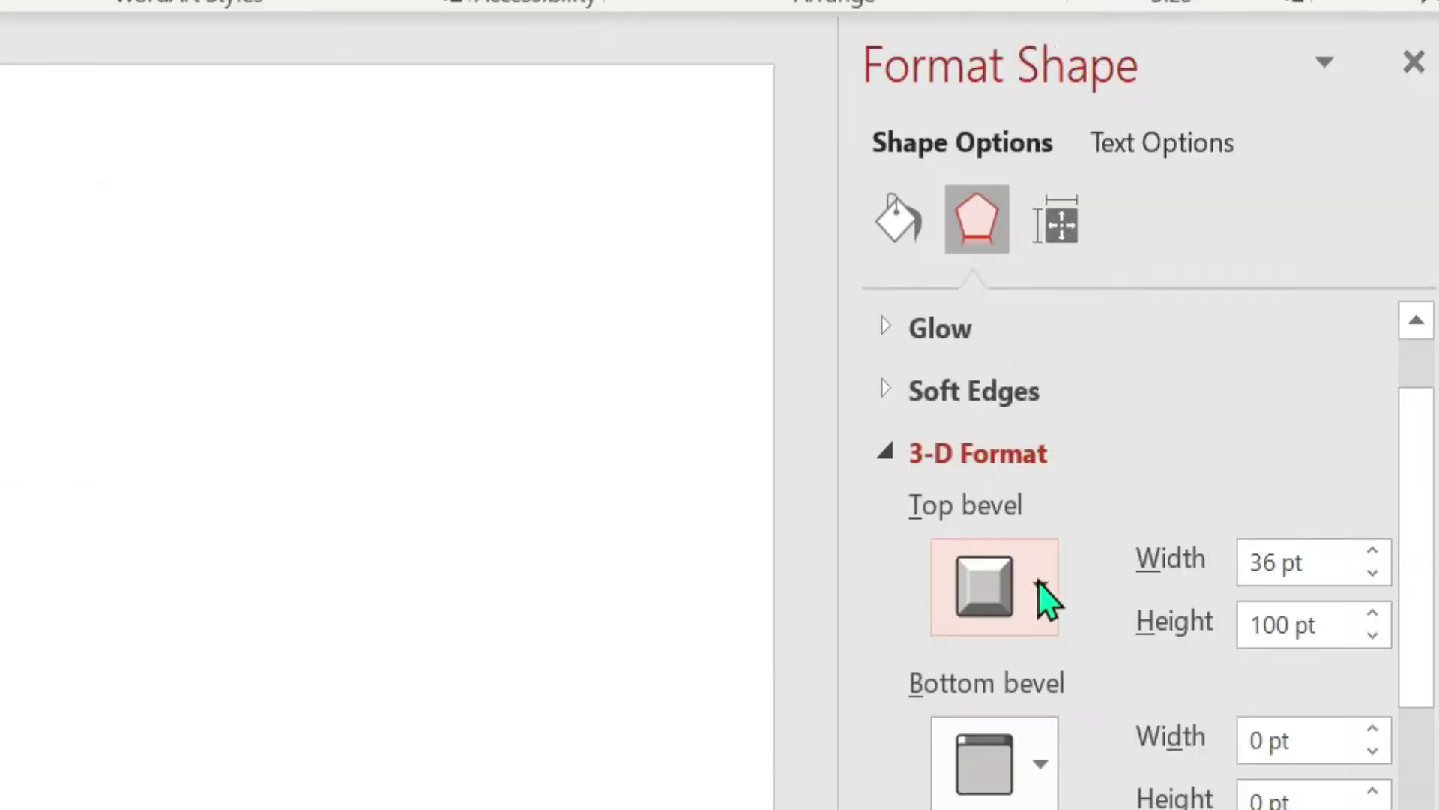
{"action": "left_click", "coordinate": [1237, 464]}
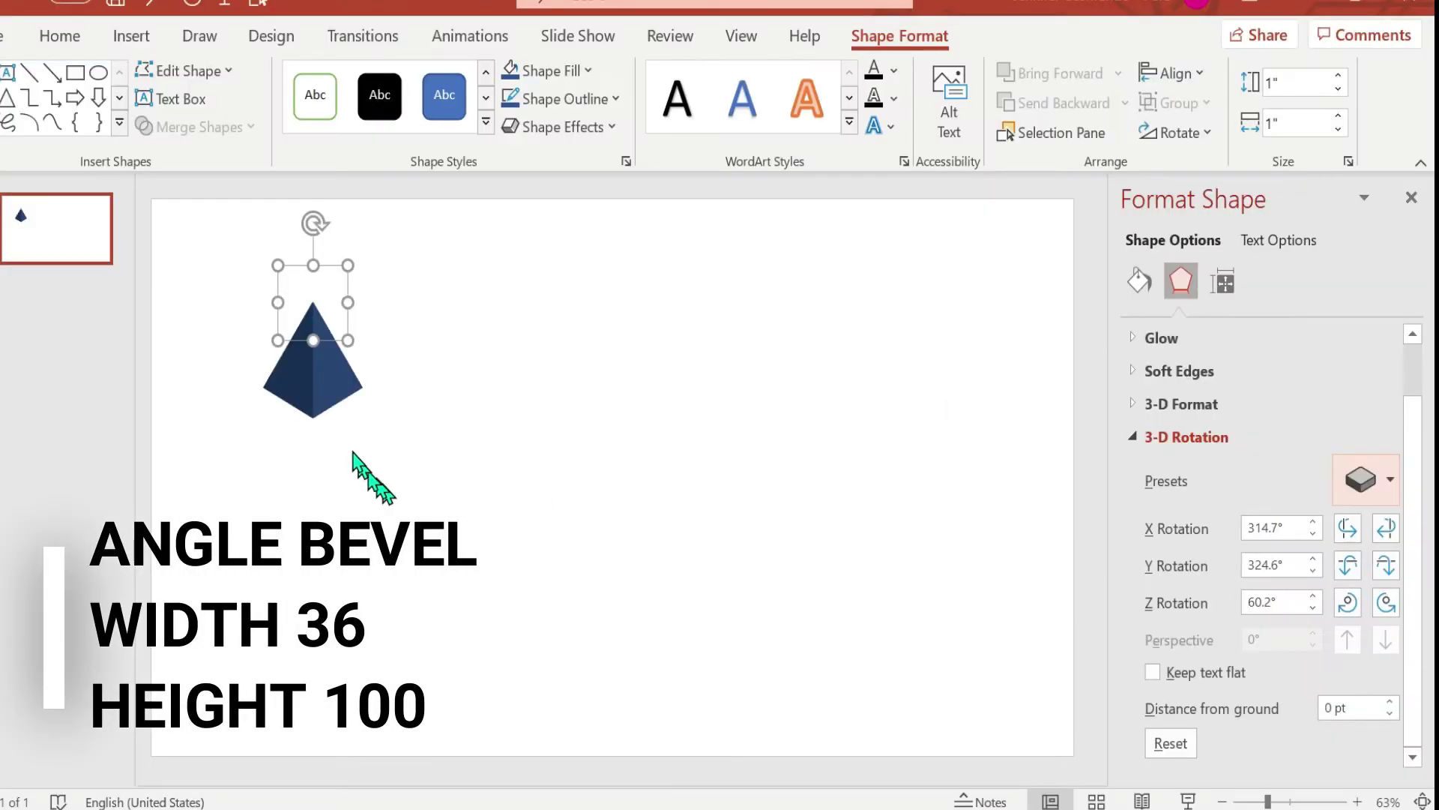
{"action": "left_click_drag", "start_coordinate": [315, 341], "coordinate": [398, 241]}
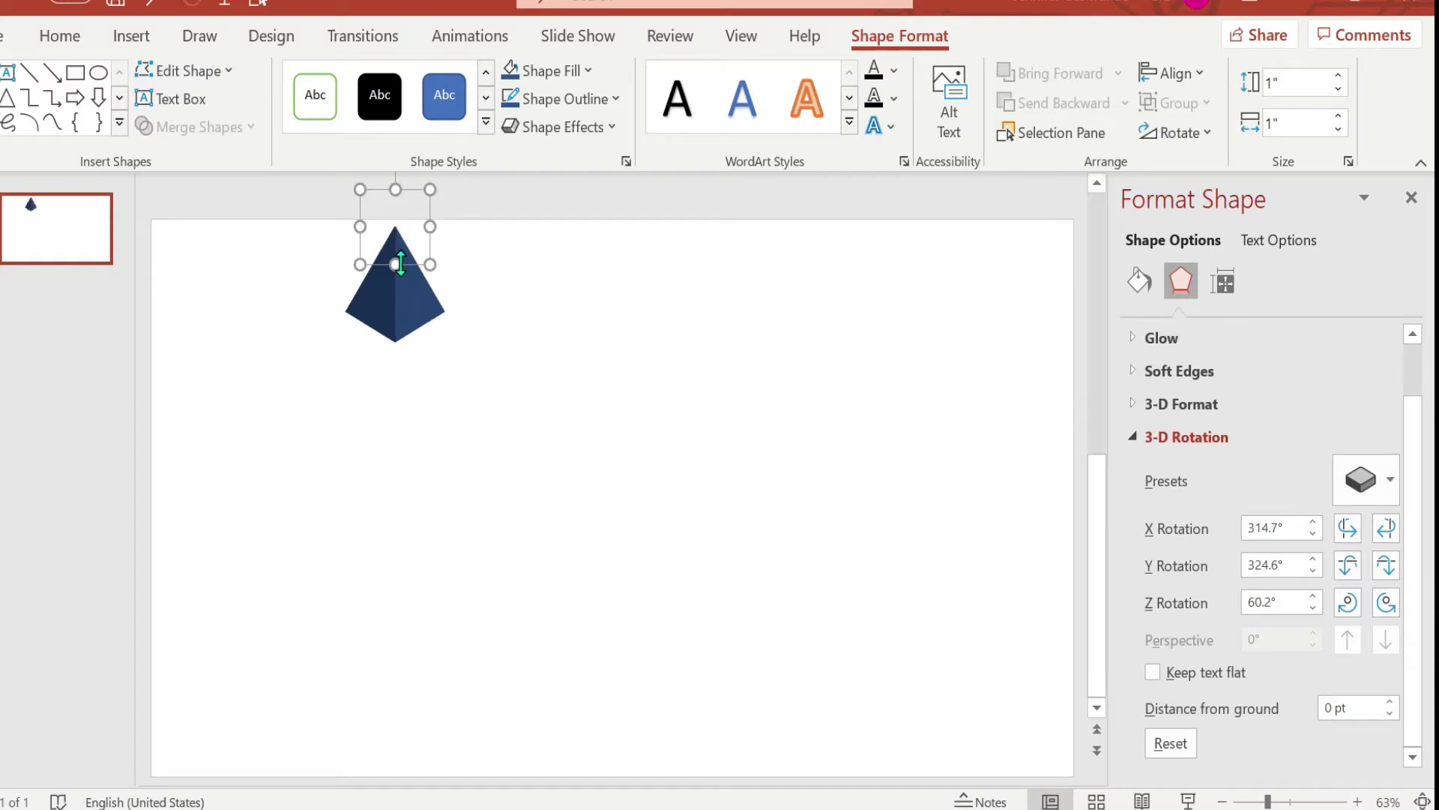
Step: Duplicate the pyramid below the original and size the copy 2" by 2"
{"action": "key", "text": "ctrl+d"}
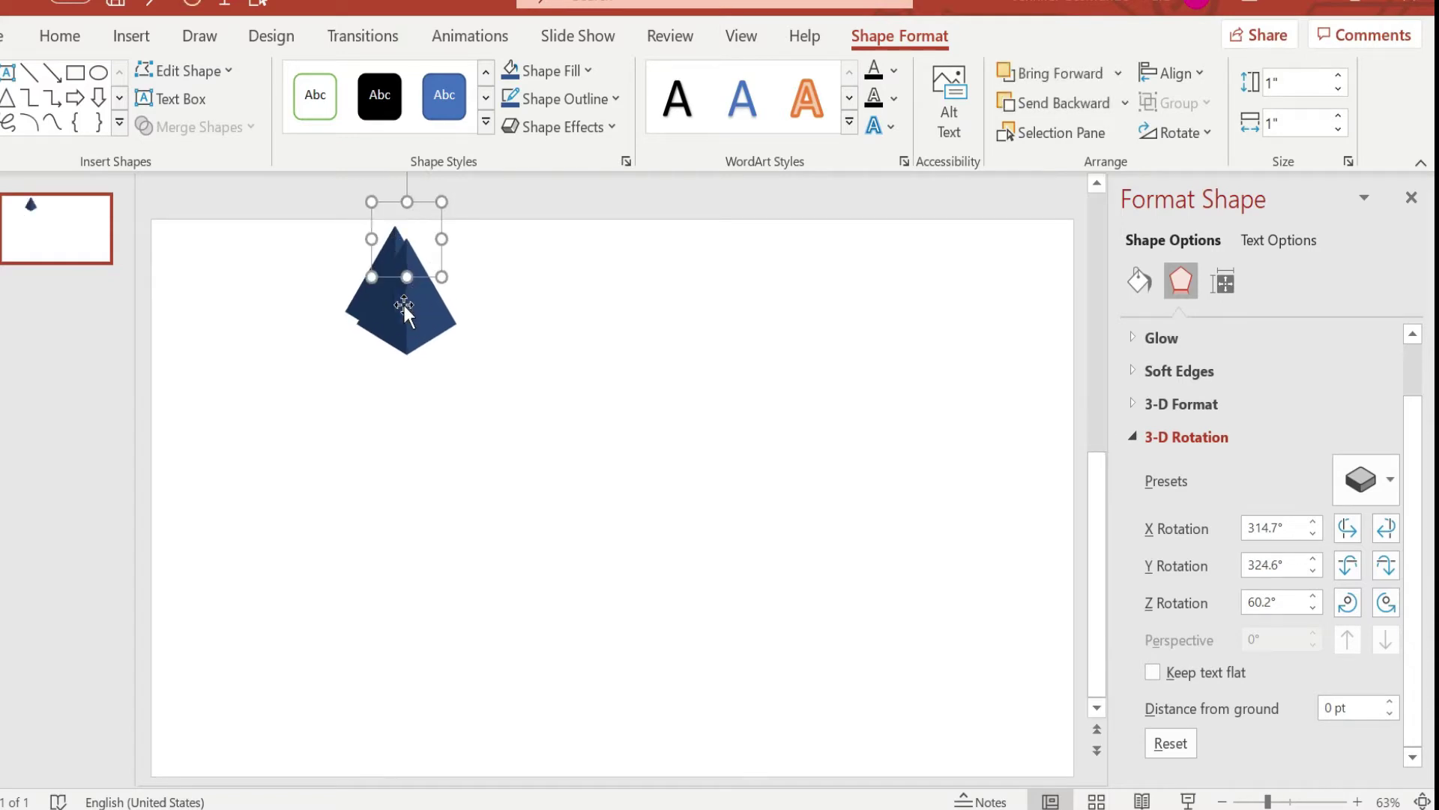
{"action": "left_click_drag", "start_coordinate": [415, 326], "coordinate": [407, 401]}
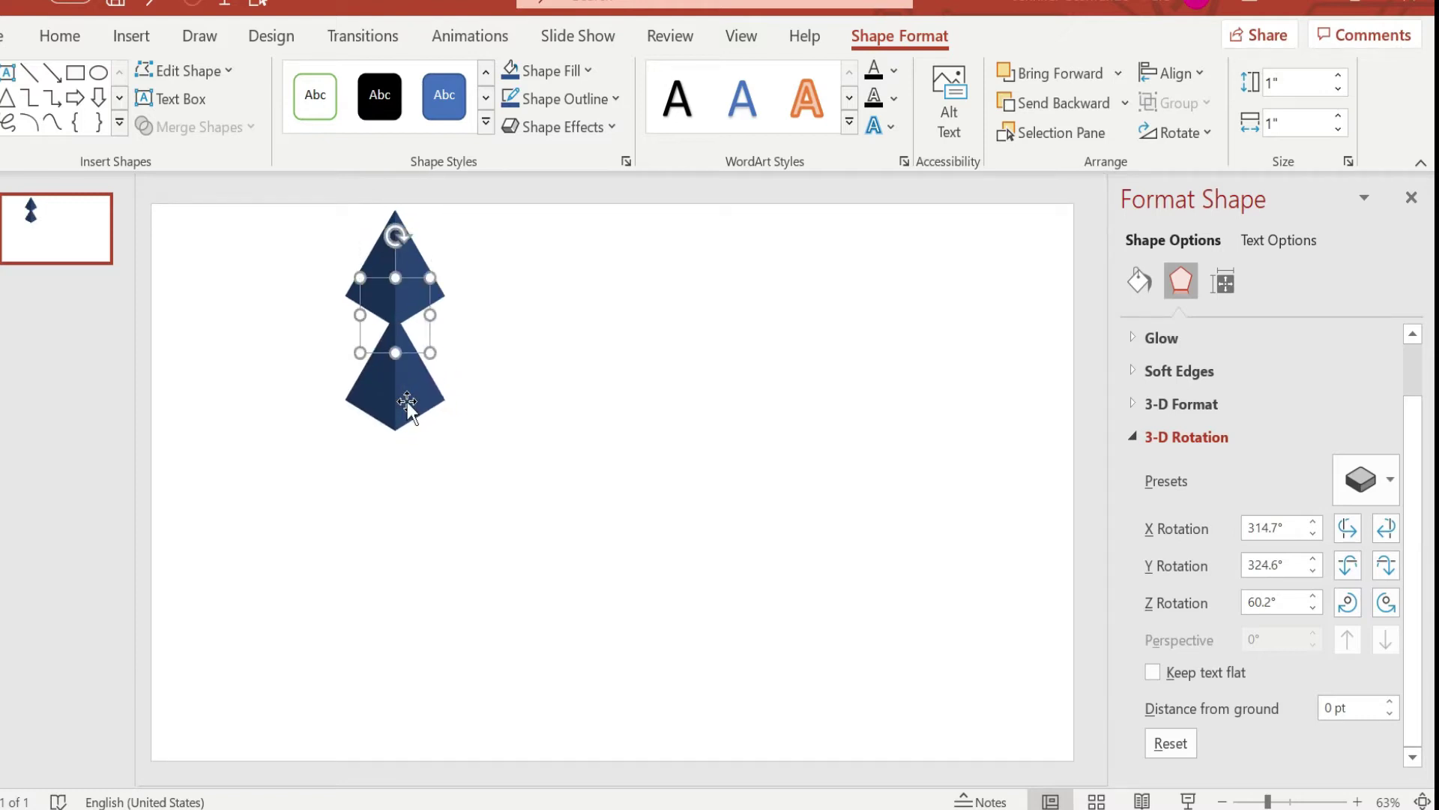
{"action": "left_click", "coordinate": [1310, 81]}
{"action": "type", "text": "2"}
{"action": "left_click", "coordinate": [1305, 123]}
{"action": "type", "text": "2"}
{"action": "key", "text": "Return"}
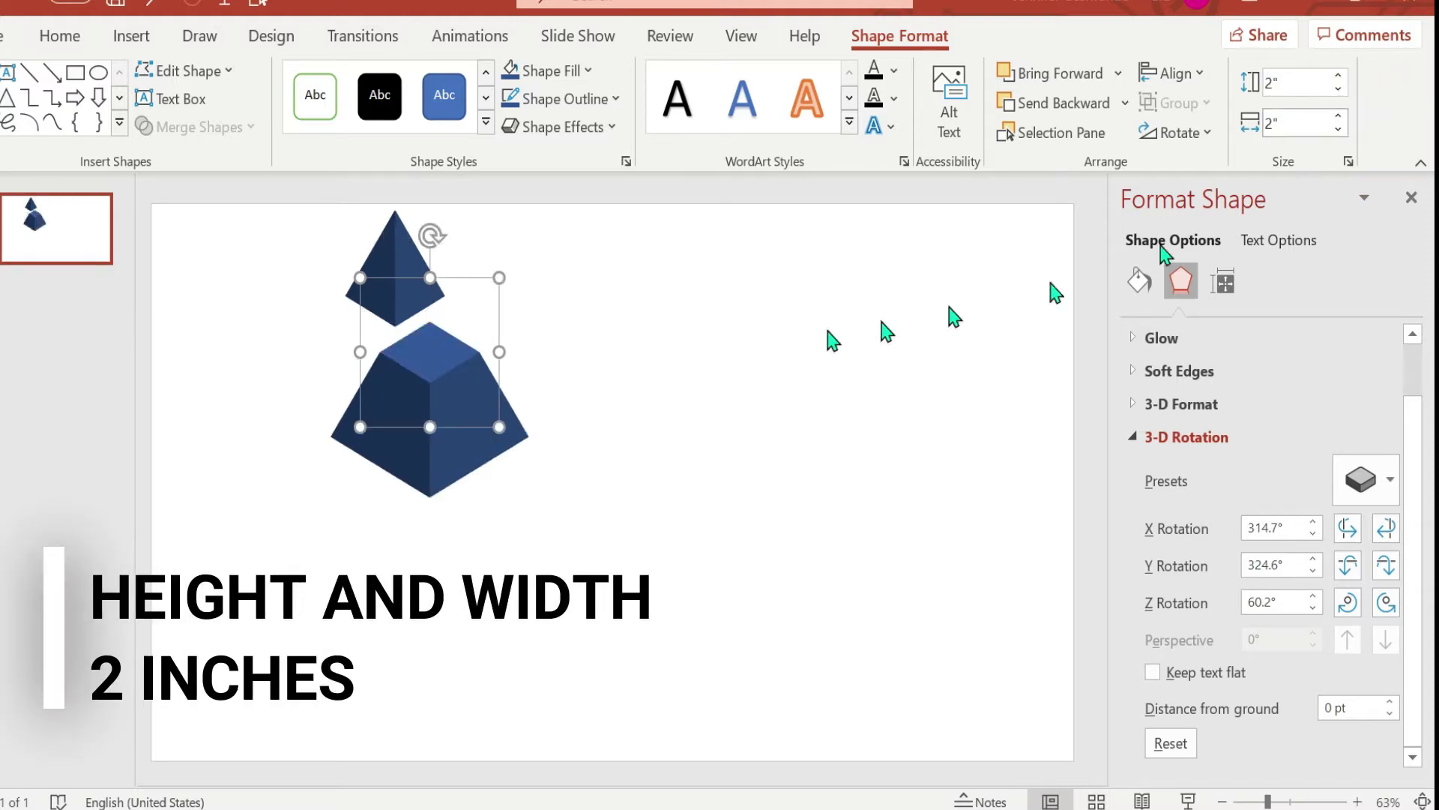
Step: Copy the 2-inch tier lower down and set that copy's height to 3"
{"action": "mouse_move", "coordinate": [424, 465]}
{"action": "left_mouse_down"}
{"action": "mouse_move", "coordinate": [386, 430]}
{"action": "mouse_move", "coordinate": [391, 449]}
{"action": "mouse_move", "coordinate": [448, 471]}
{"action": "left_mouse_up"}
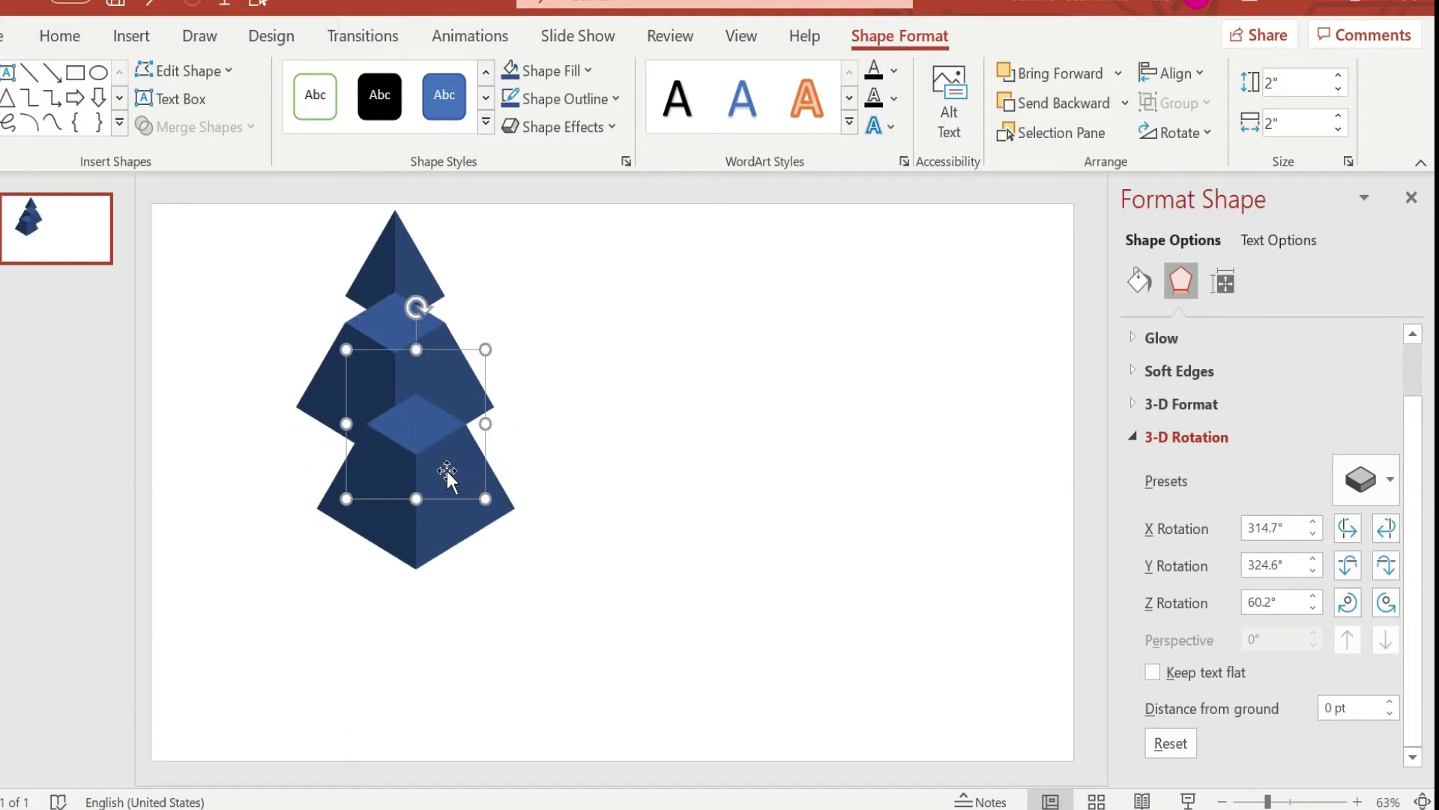
{"action": "left_click", "coordinate": [1323, 83]}
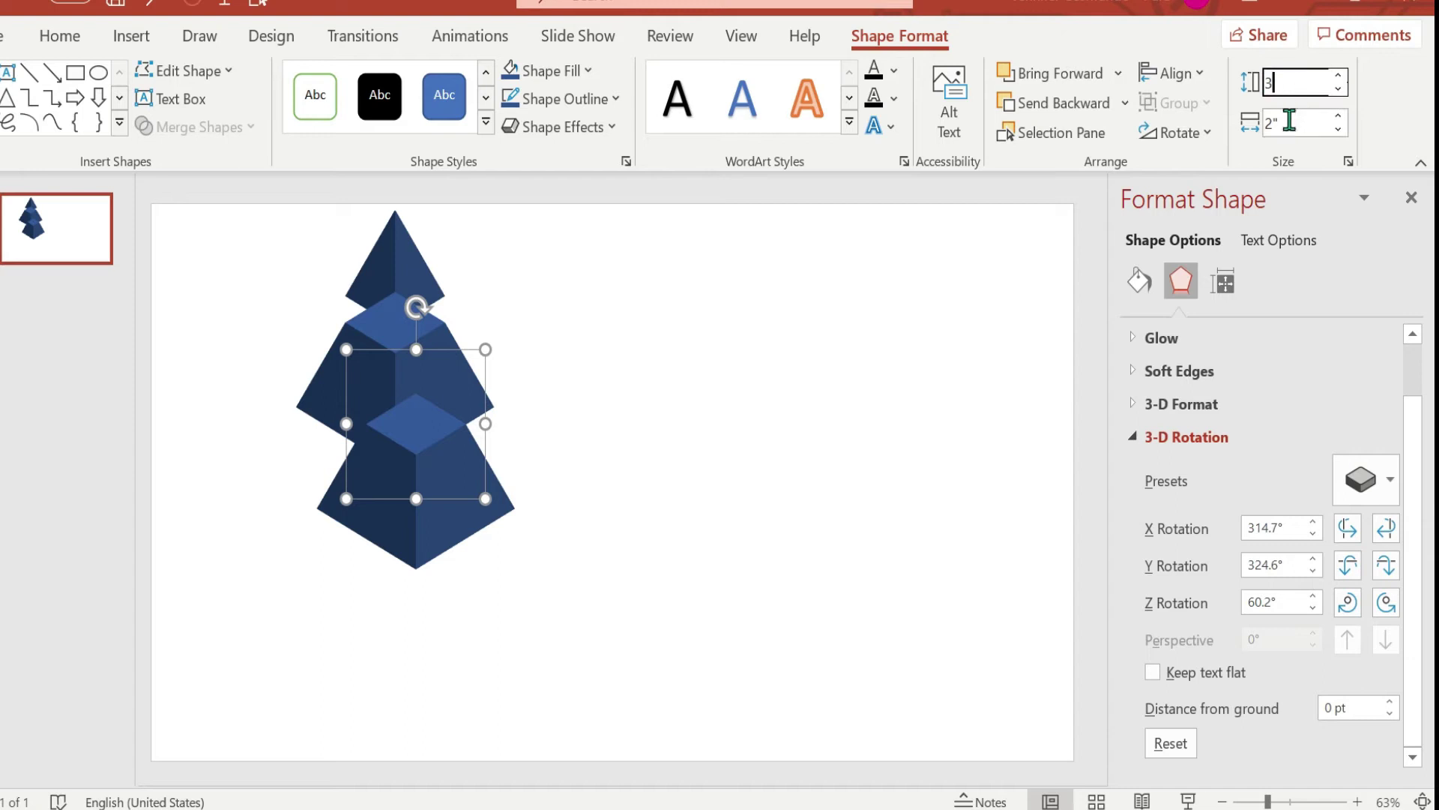
{"action": "type", "text": "3"}
{"action": "key", "text": "Return"}
{"action": "left_click", "coordinate": [605, 490]}
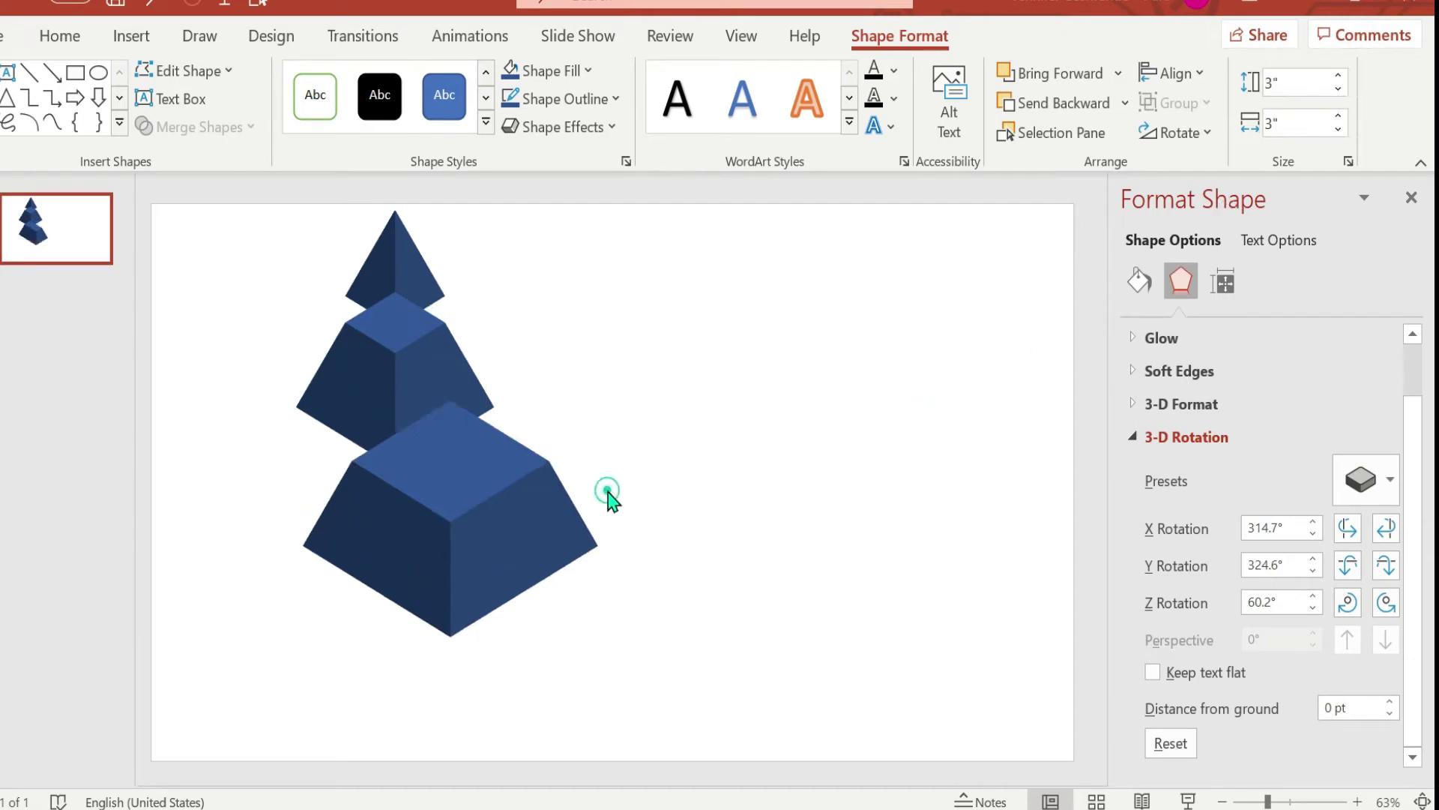
{"action": "left_click", "coordinate": [508, 529]}
Step: Enlarge the bottom tier to 4" by 4" and move it right
{"action": "left_click_drag", "start_coordinate": [457, 519], "coordinate": [508, 596]}
{"action": "left_click", "coordinate": [1301, 84]}
{"action": "type", "text": "4"}
{"action": "left_click", "coordinate": [1285, 123]}
{"action": "type", "text": "4"}
{"action": "key", "text": "Return"}
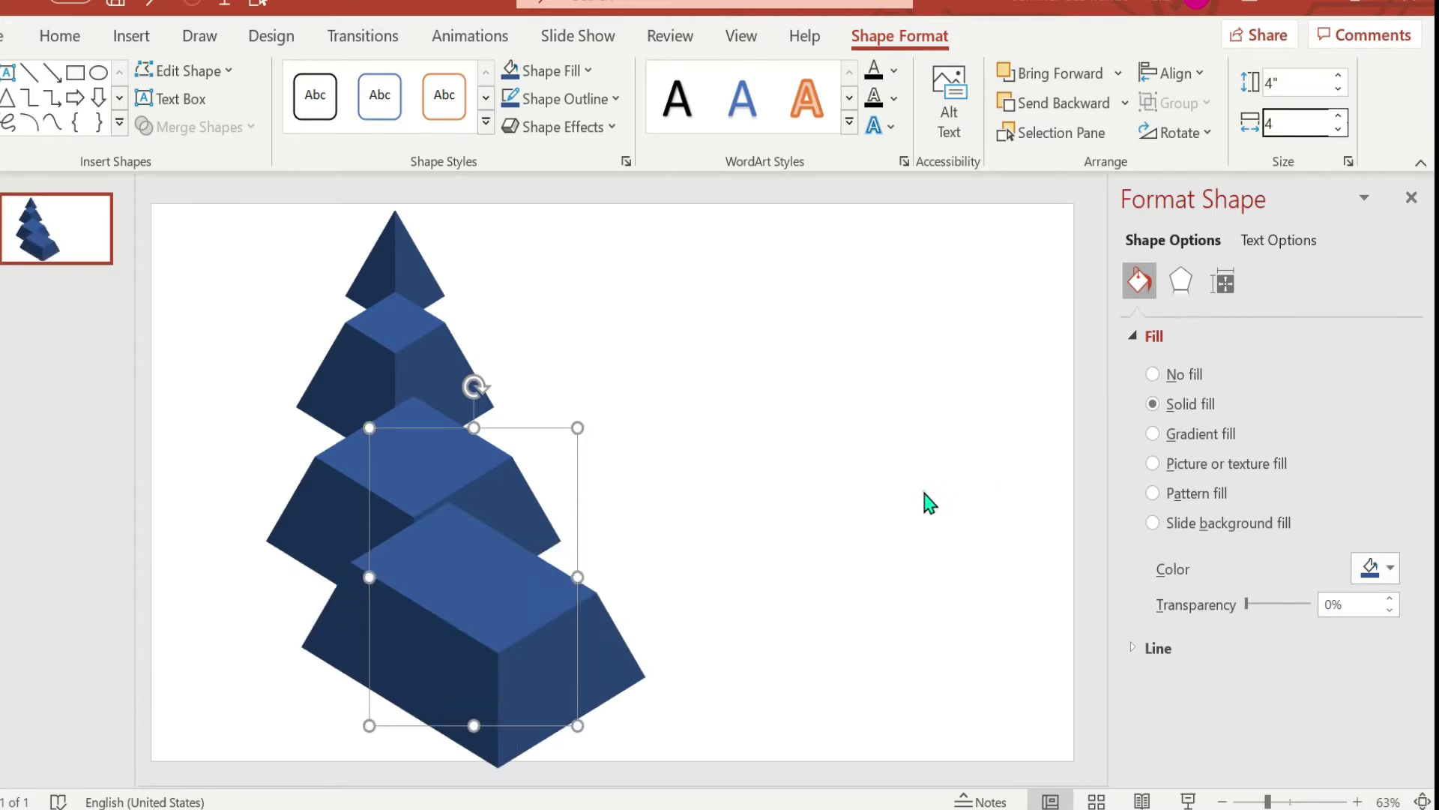
{"action": "left_click", "coordinate": [922, 491]}
{"action": "left_click_drag", "start_coordinate": [624, 595], "coordinate": [675, 599]}
Step: Set the 3-inch tier onto the 4-inch tier and bring it to the front
{"action": "left_click_drag", "start_coordinate": [431, 588], "coordinate": [630, 509]}
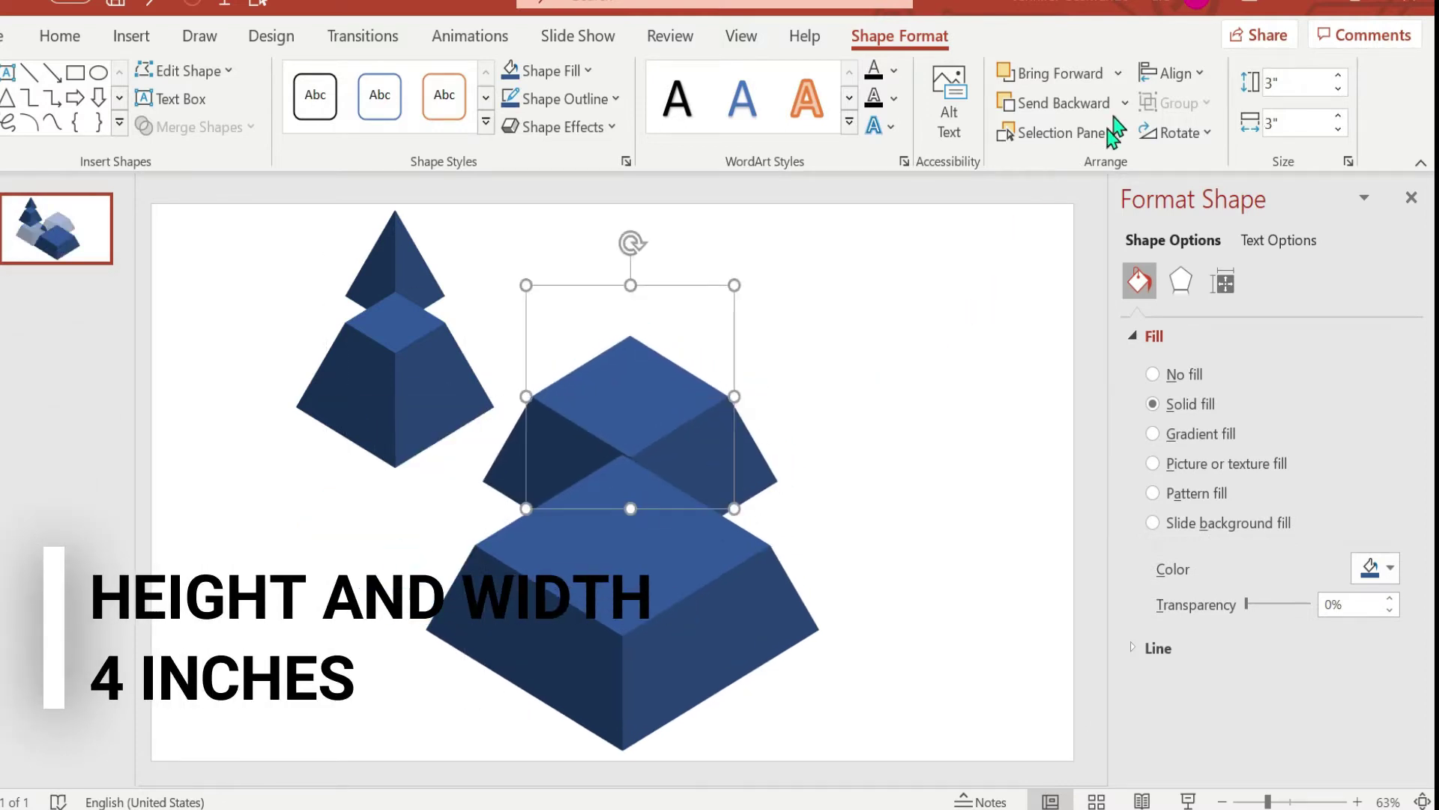
{"action": "left_click", "coordinate": [1118, 73]}
{"action": "left_click", "coordinate": [1091, 145]}
{"action": "left_click_drag", "start_coordinate": [651, 411], "coordinate": [652, 484]}
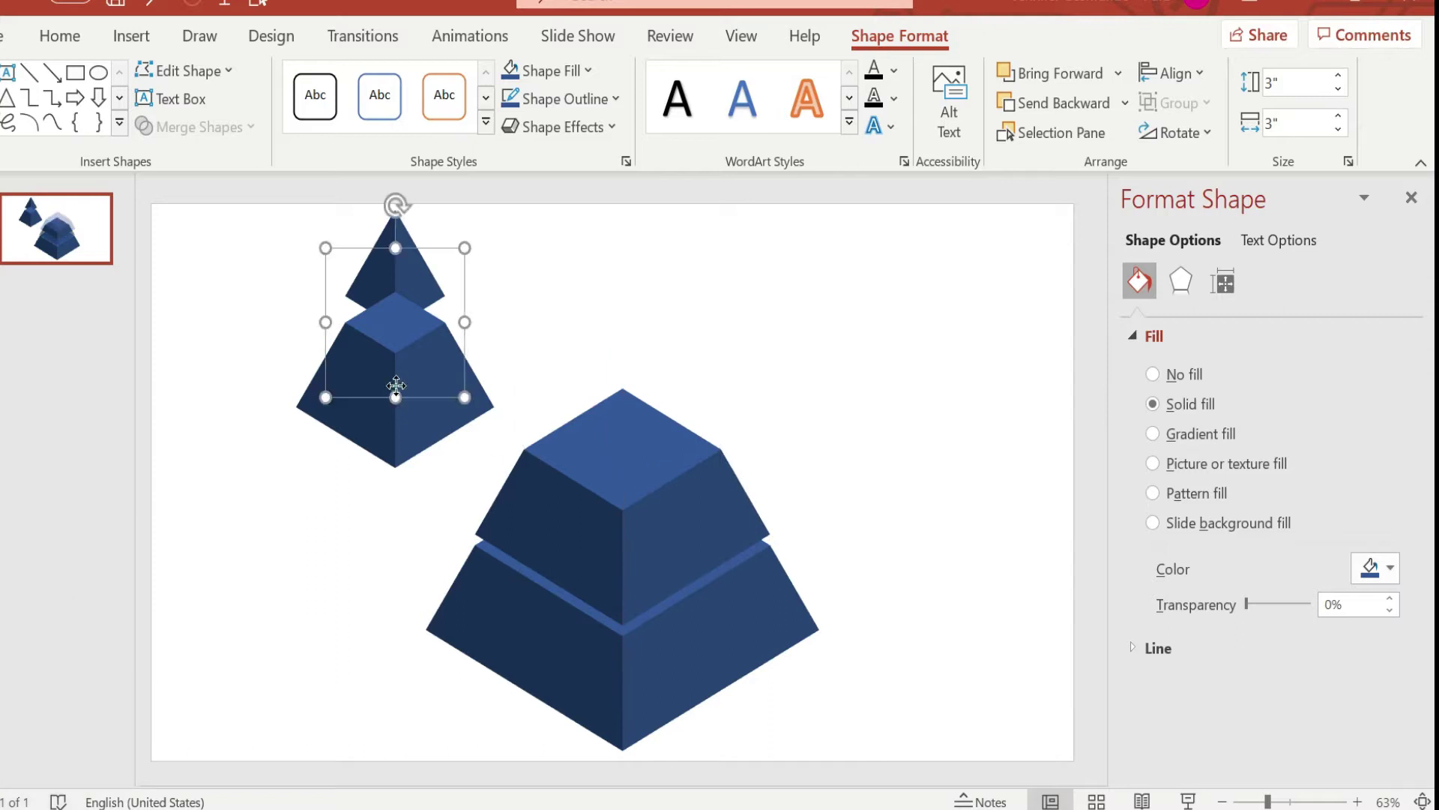
Step: Stack the 2-inch tier on top in front and realign the middle tier under the apex
{"action": "left_click_drag", "start_coordinate": [392, 389], "coordinate": [621, 371]}
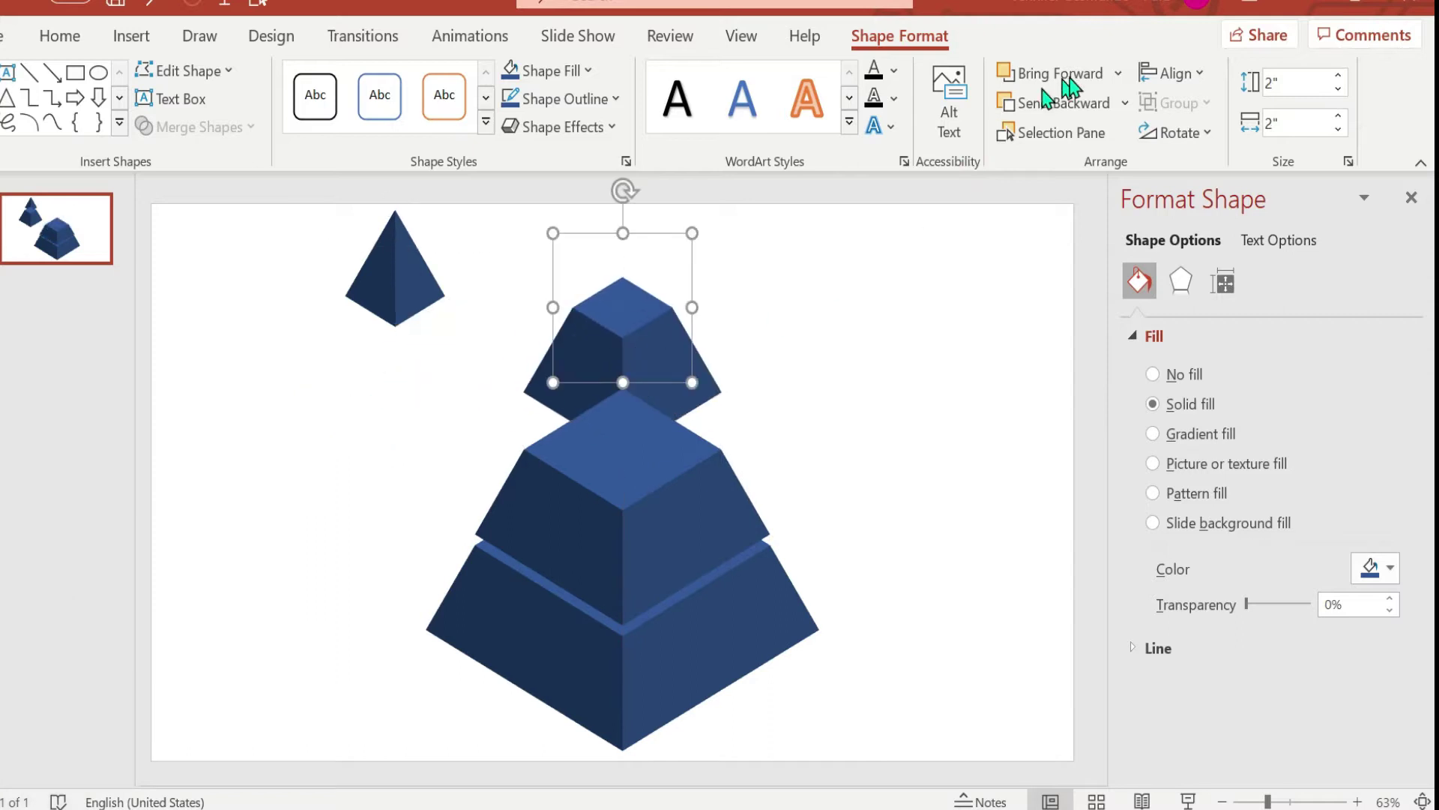
{"action": "left_click", "coordinate": [1117, 72]}
{"action": "left_click", "coordinate": [1105, 111]}
{"action": "left_click_drag", "start_coordinate": [655, 348], "coordinate": [639, 396]}
{"action": "left_click", "coordinate": [642, 528]}
{"action": "left_click_drag", "start_coordinate": [641, 540], "coordinate": [643, 546]}
{"action": "left_click", "coordinate": [630, 426]}
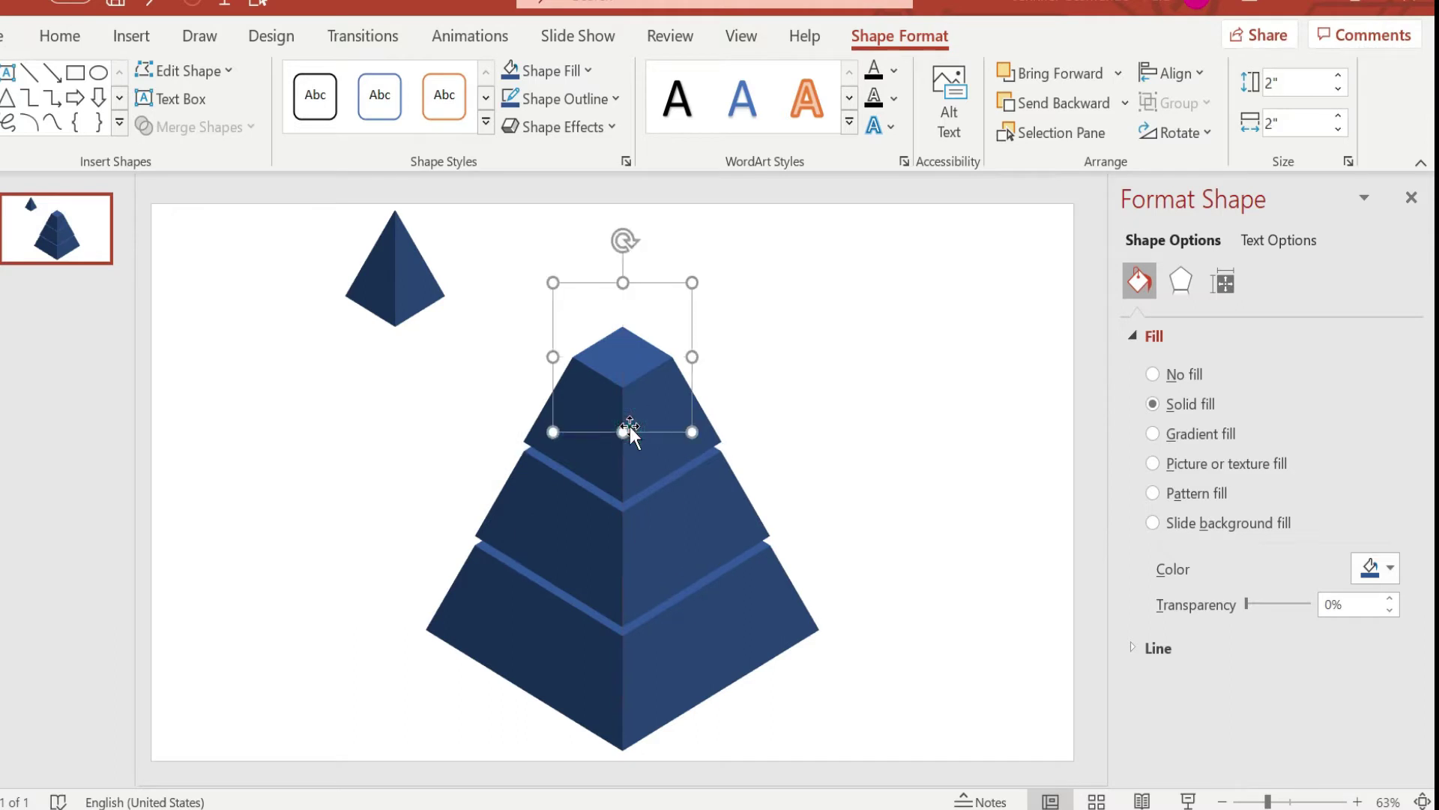
Step: Cap the apex with the 1-inch pyramid in front, then move all four tiers left
{"action": "left_click", "coordinate": [387, 261]}
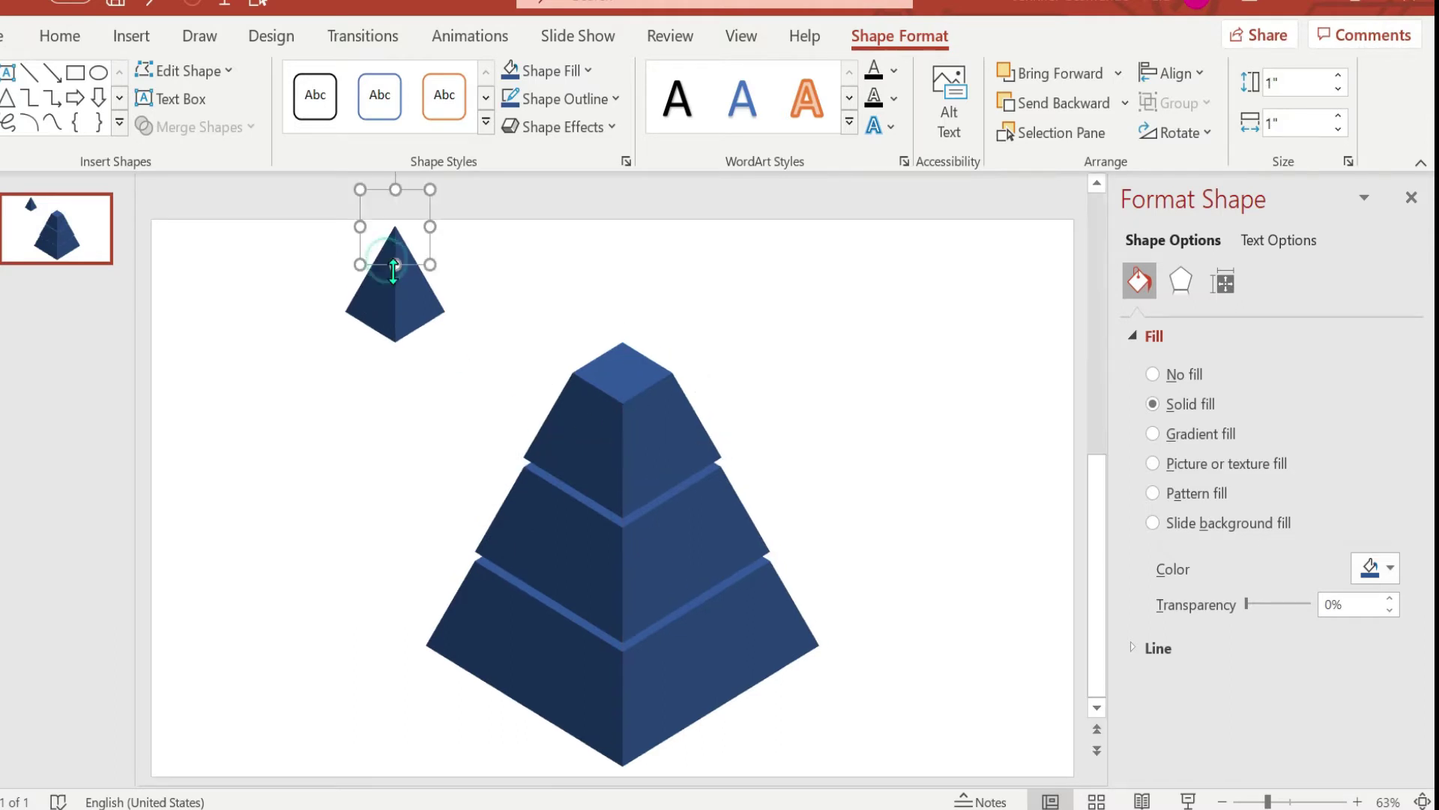
{"action": "left_click_drag", "start_coordinate": [392, 310], "coordinate": [625, 321]}
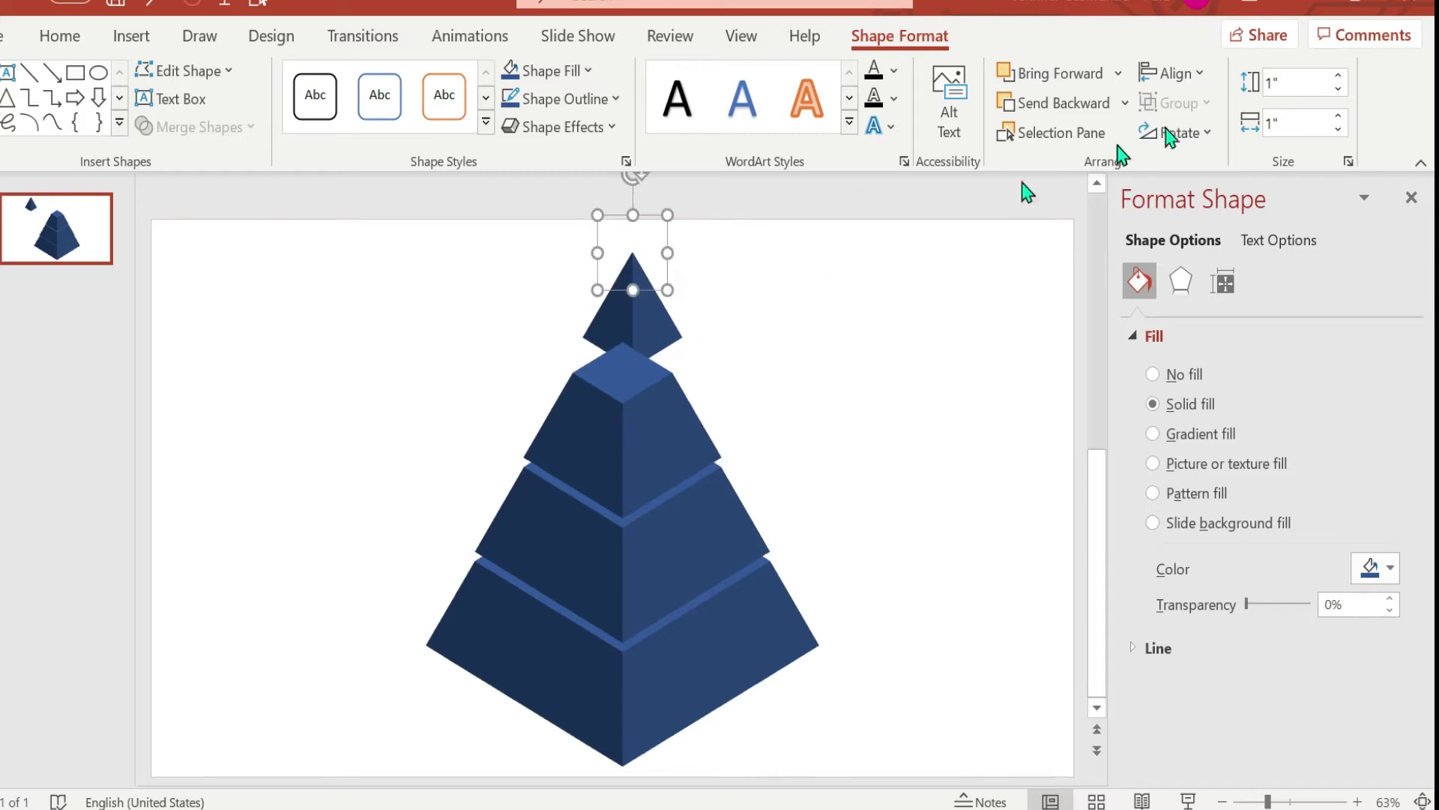
{"action": "left_click", "coordinate": [1117, 72]}
{"action": "left_click", "coordinate": [1104, 148]}
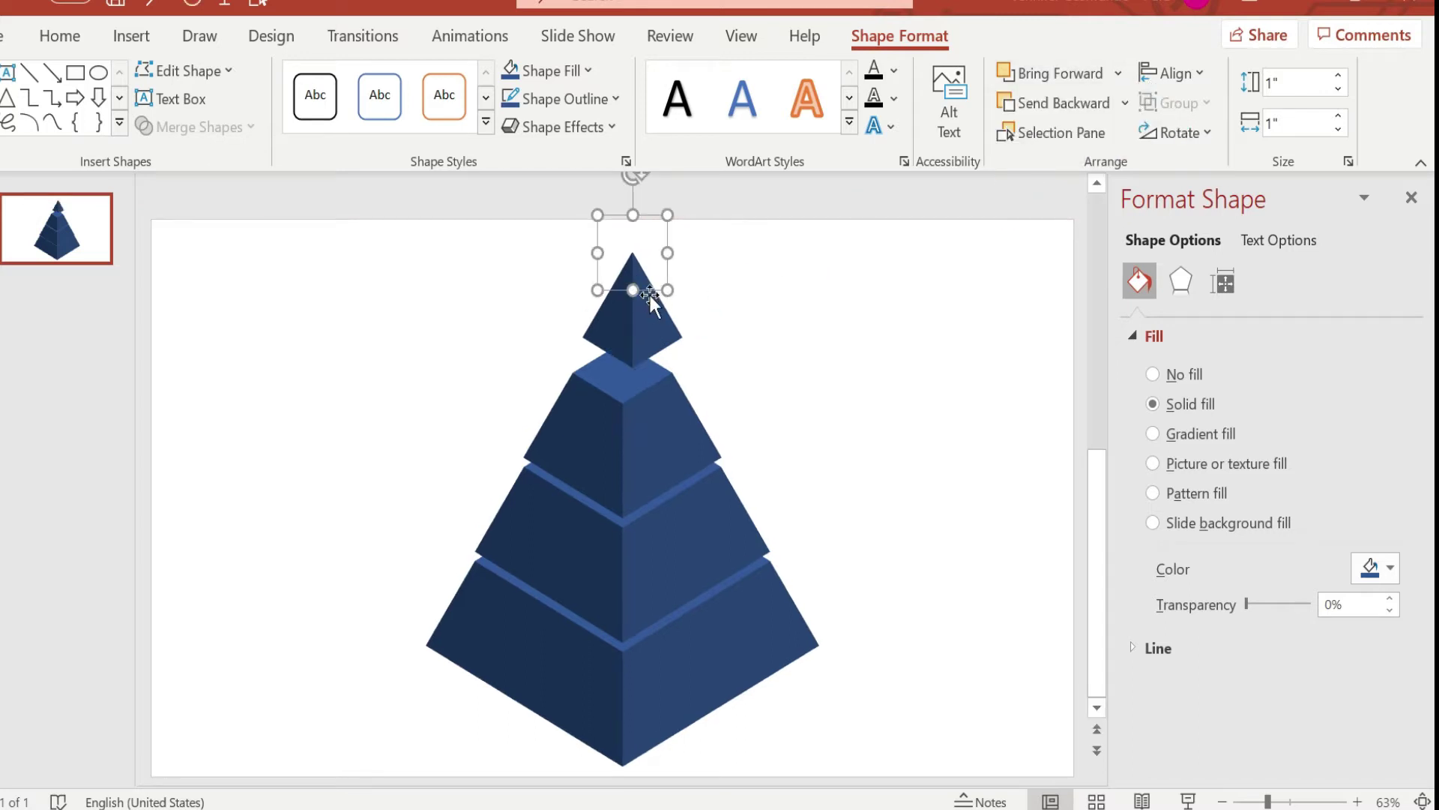
{"action": "scroll", "coordinate": [649, 294], "scroll_direction": "down", "scroll_amount": 1}
{"action": "left_click_drag", "start_coordinate": [651, 296], "coordinate": [639, 299]}
{"action": "left_click", "coordinate": [833, 372]}
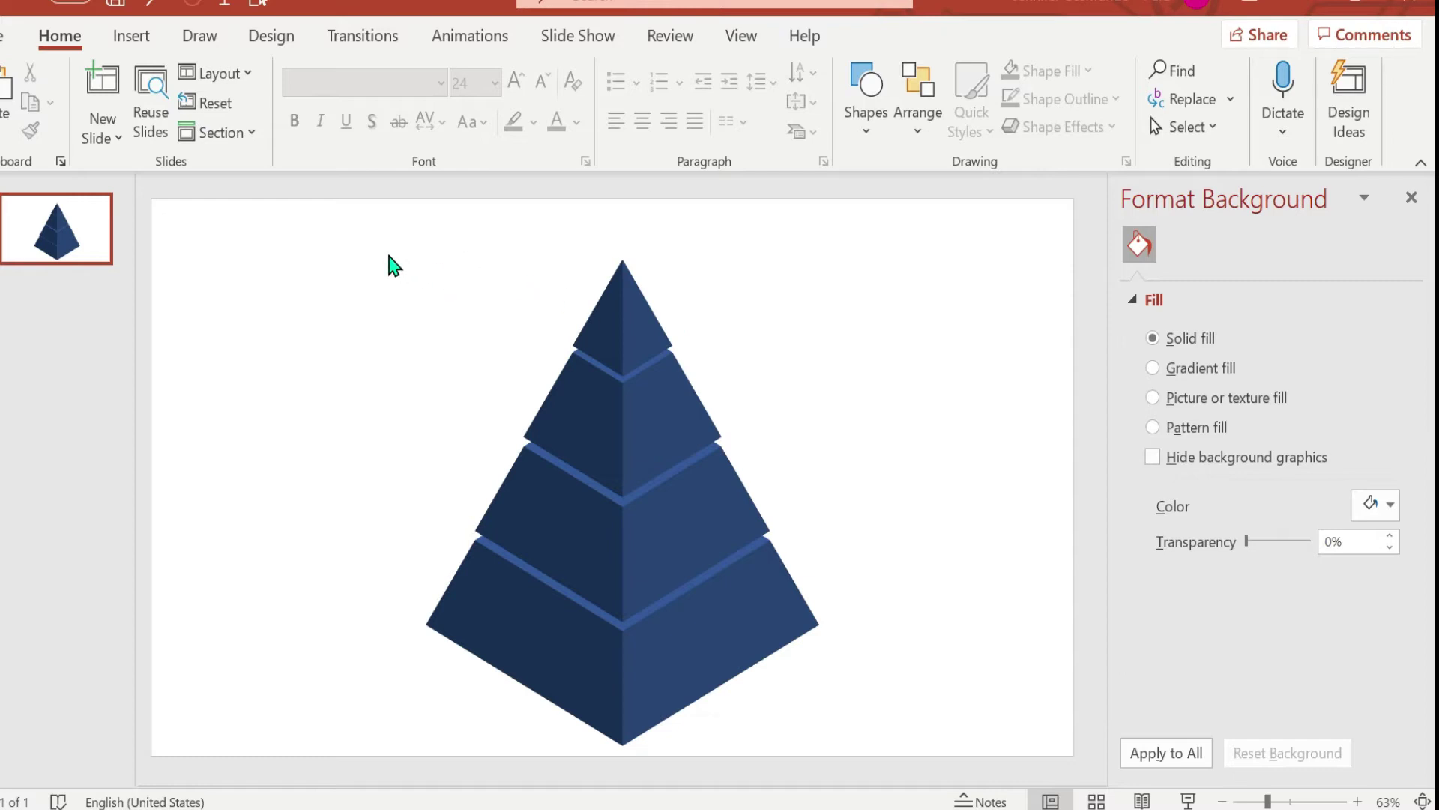
{"action": "key", "text": "ctrl+a"}
{"action": "left_click_drag", "start_coordinate": [681, 482], "coordinate": [450, 460]}
Step: Add an Object Color emphasis to the bottom tier, changing it to dark red
{"action": "left_click", "coordinate": [611, 426]}
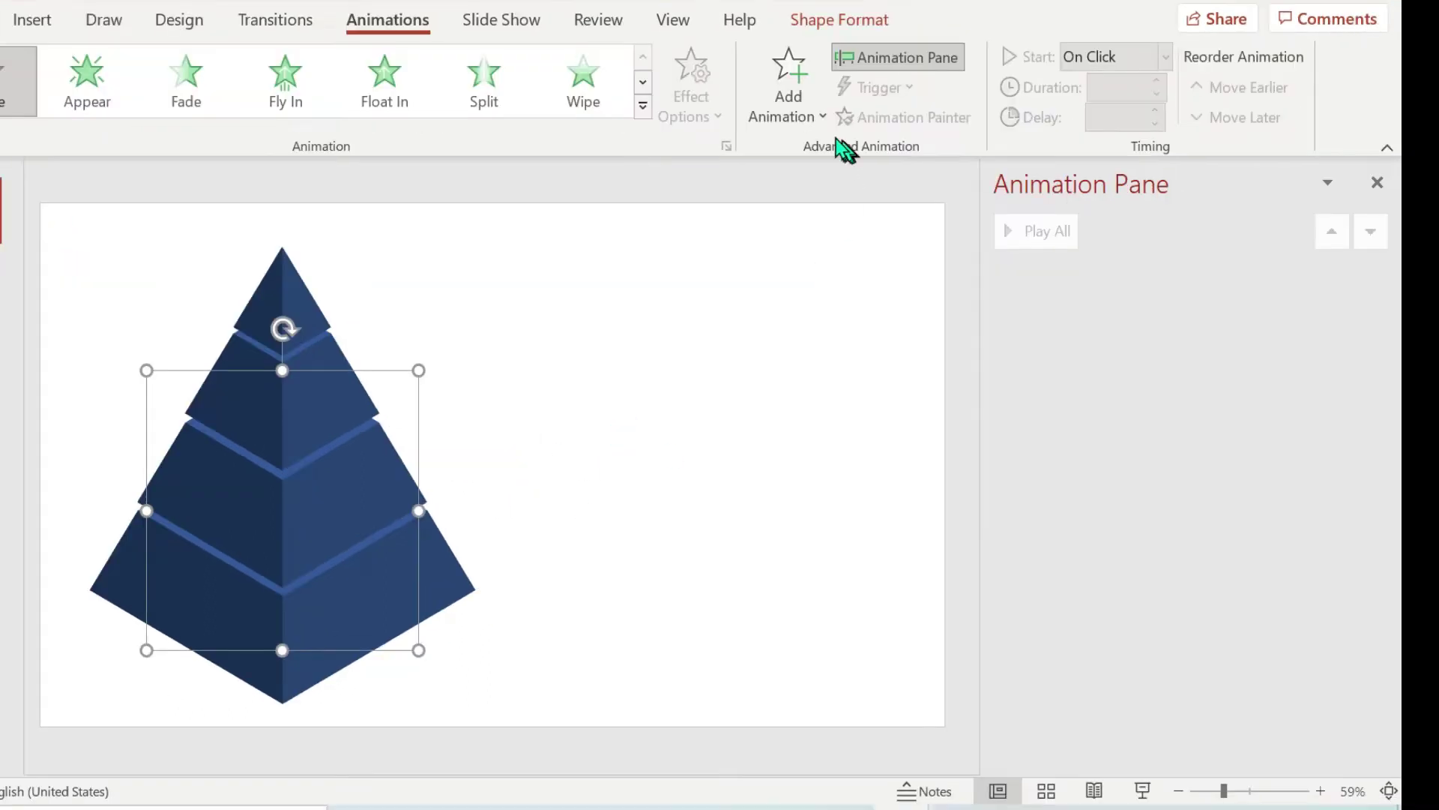
{"action": "left_click", "coordinate": [787, 88]}
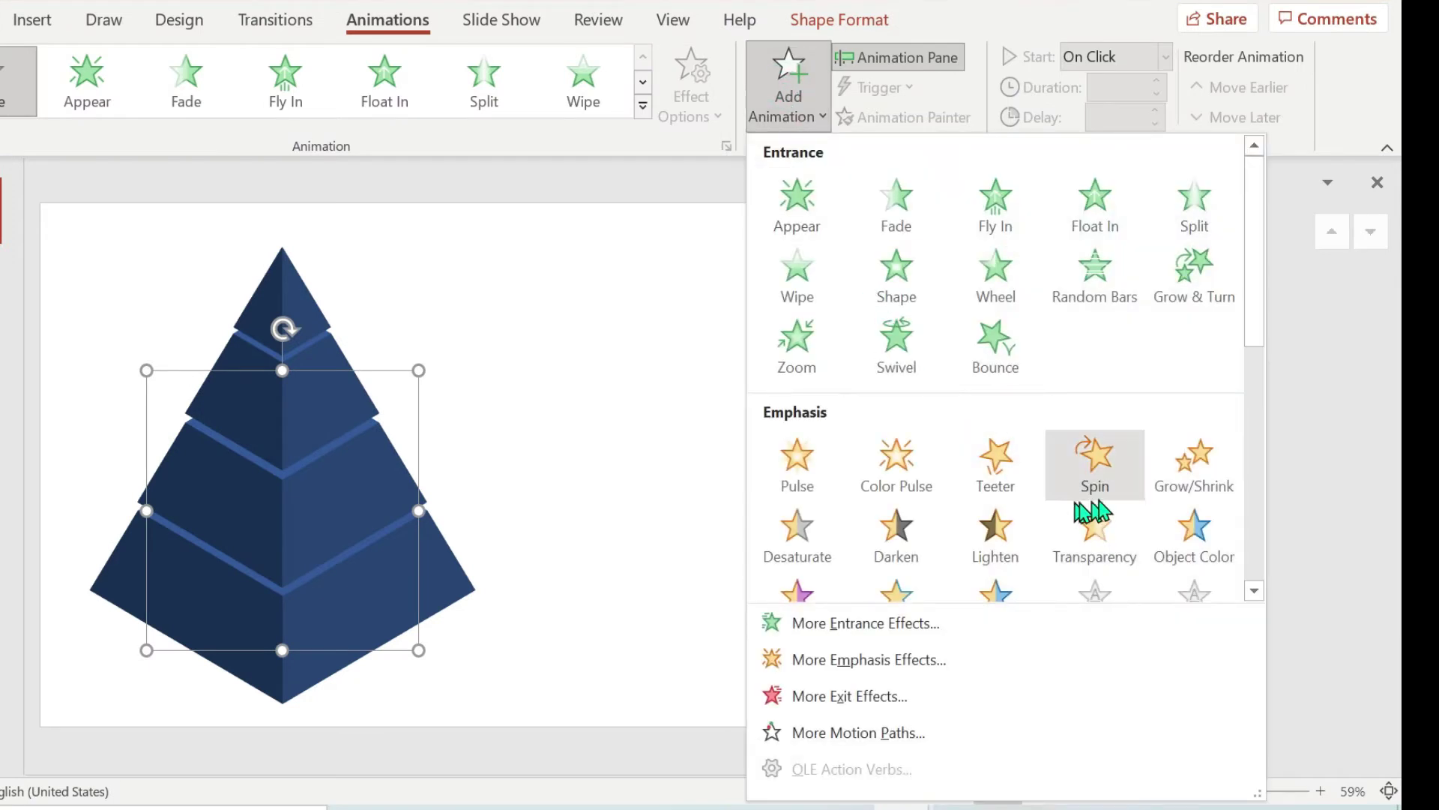
{"action": "left_click", "coordinate": [1176, 535]}
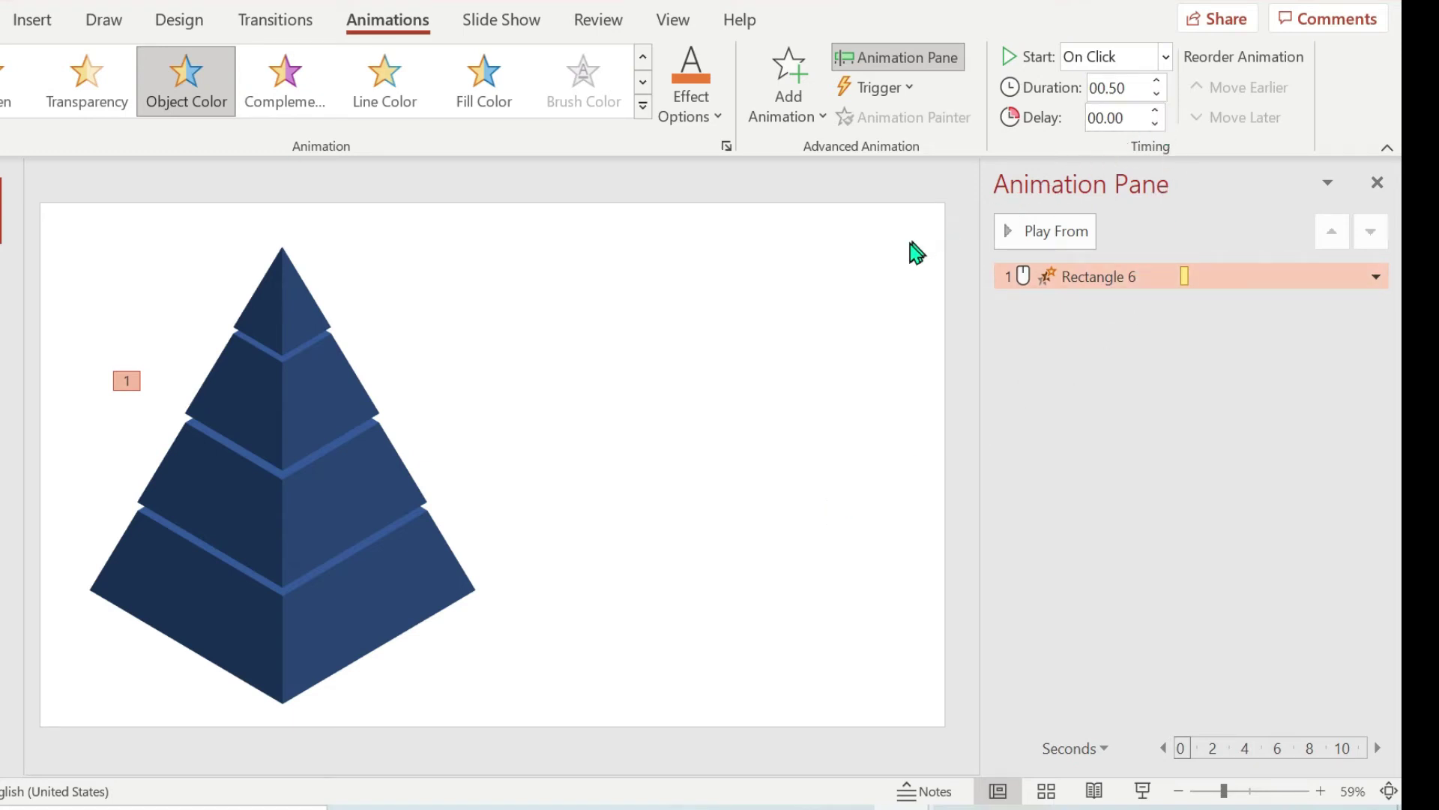
{"action": "left_click", "coordinate": [1165, 57]}
{"action": "left_click", "coordinate": [1164, 65]}
{"action": "left_click", "coordinate": [1157, 81]}
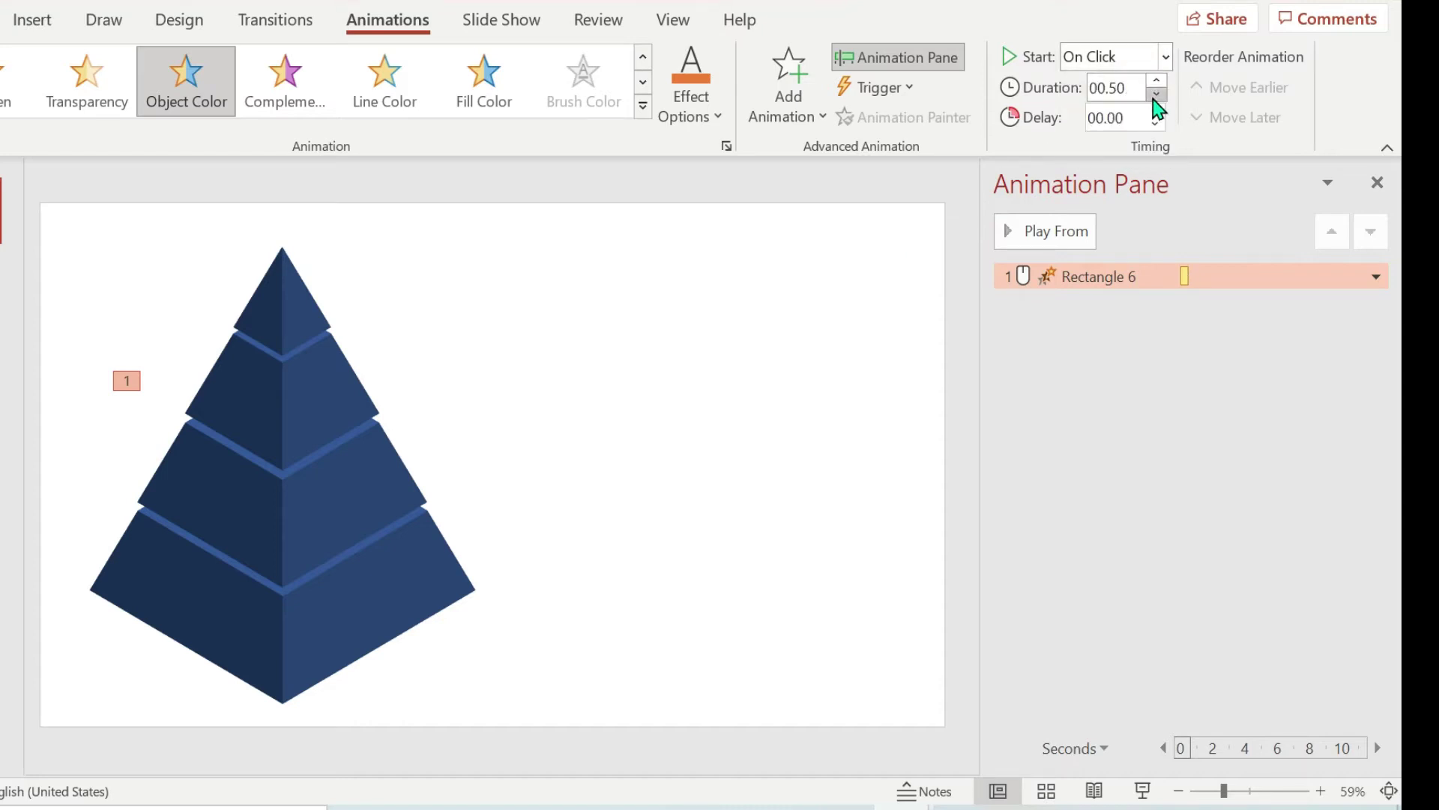
{"action": "left_click", "coordinate": [772, 252]}
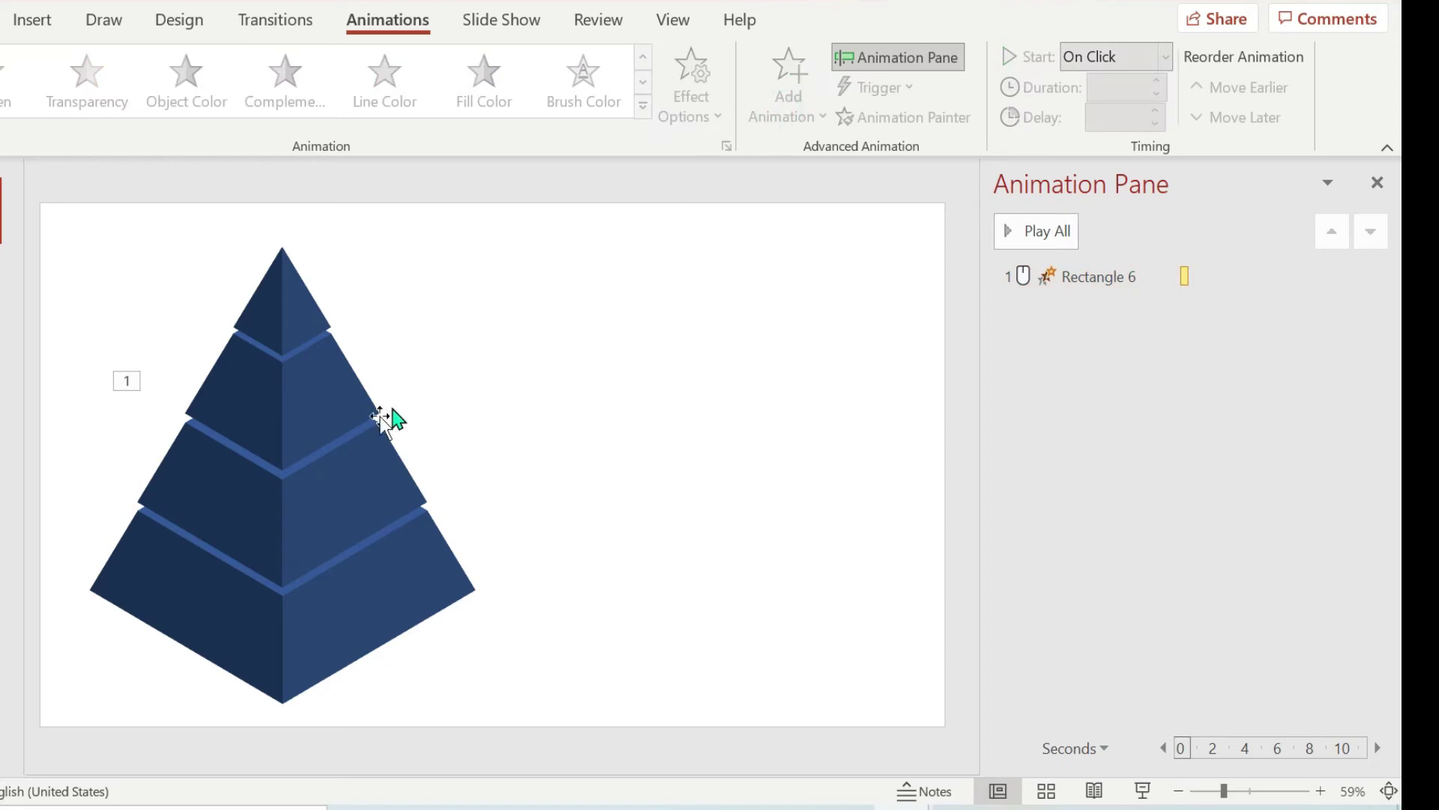
{"action": "left_click", "coordinate": [322, 632]}
{"action": "left_click", "coordinate": [788, 82]}
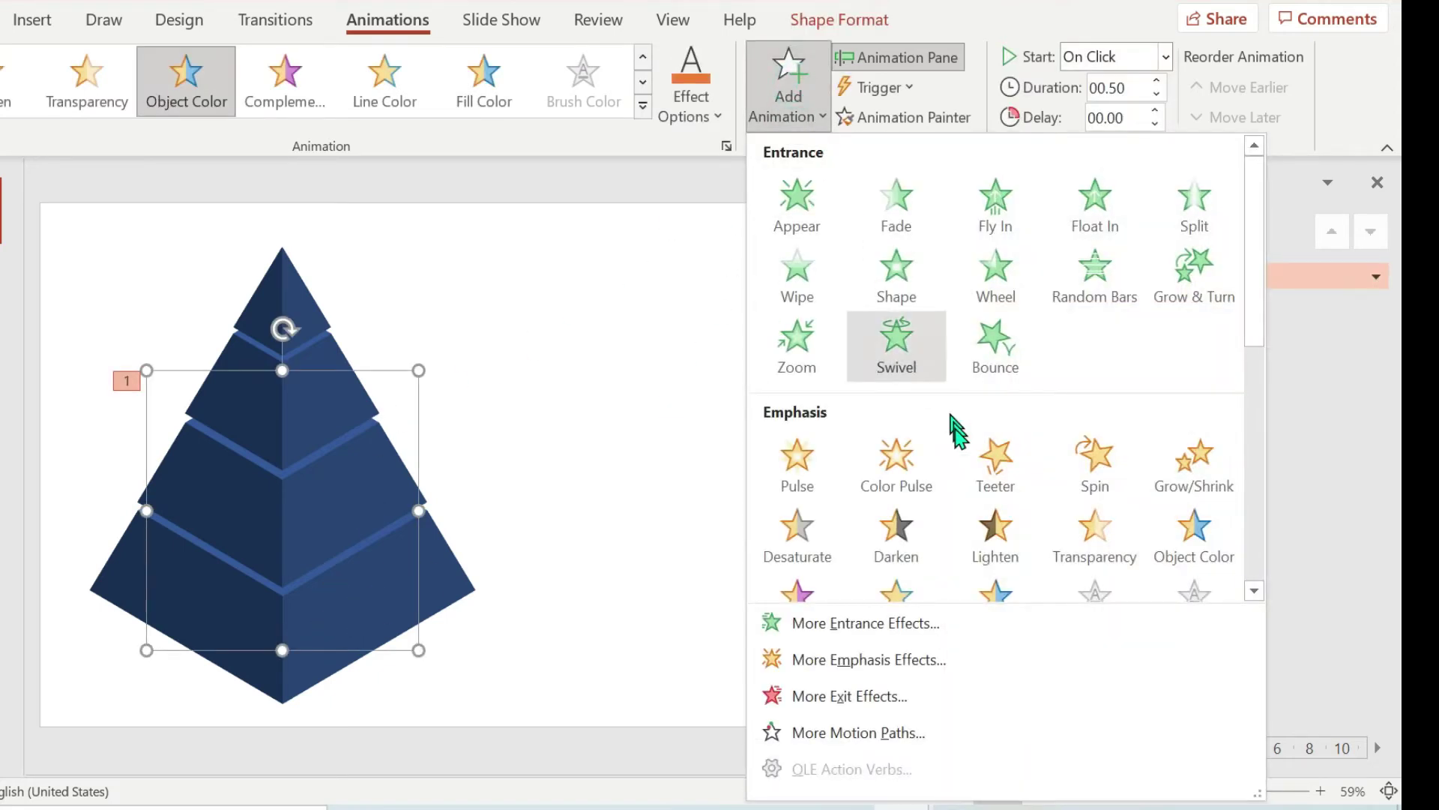
{"action": "left_click_drag", "start_coordinate": [1252, 322], "coordinate": [1259, 374]}
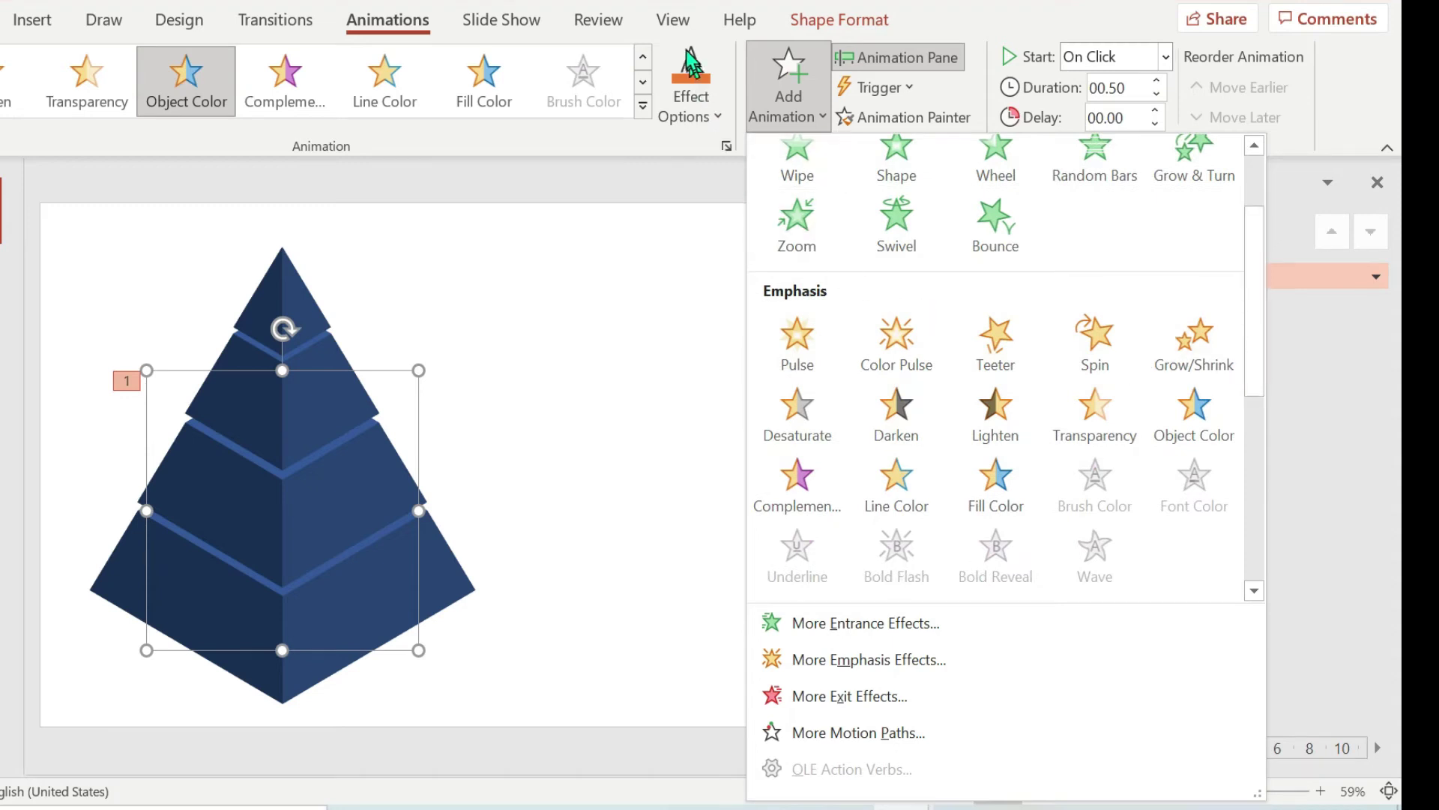
{"action": "left_click", "coordinate": [691, 96]}
{"action": "left_click", "coordinate": [668, 354]}
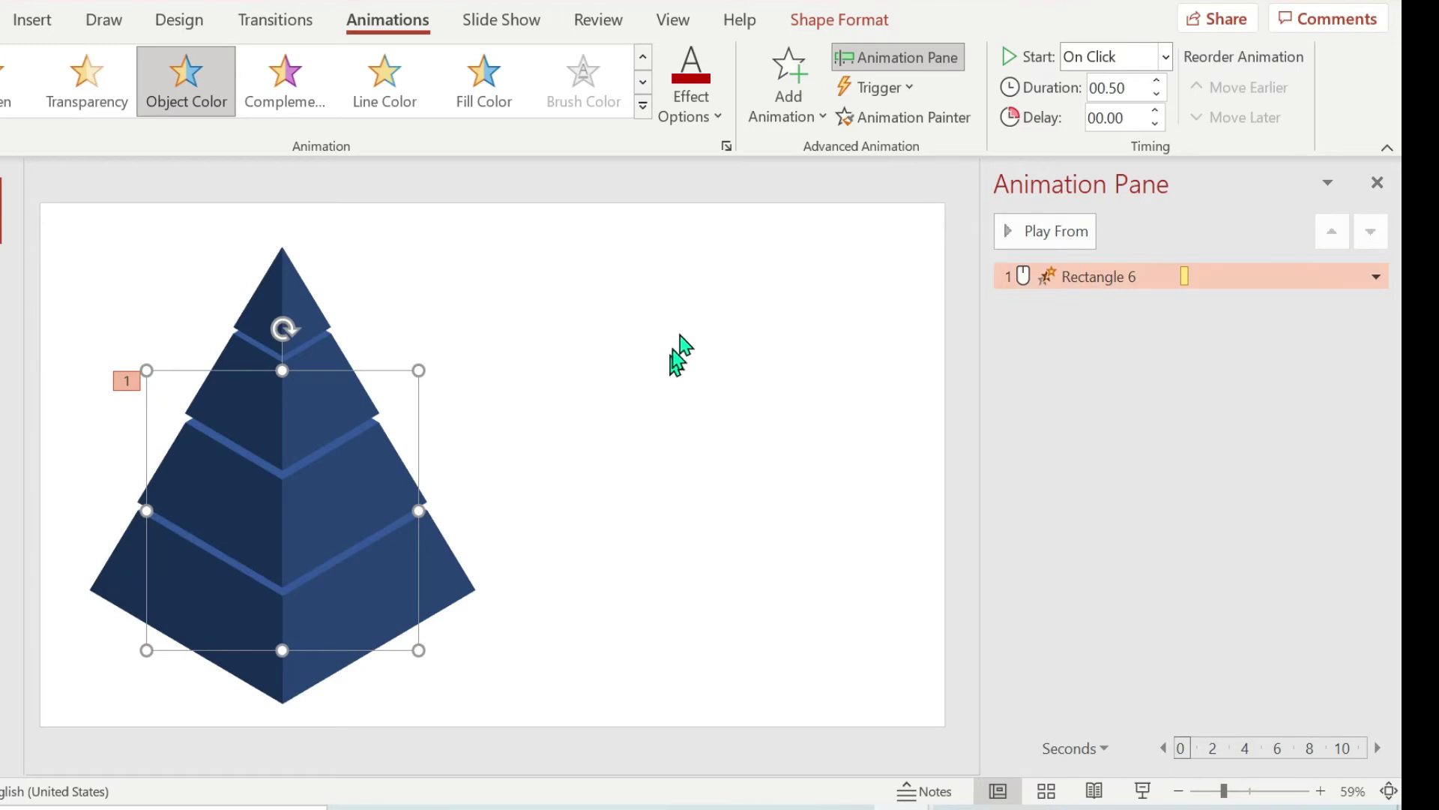
Step: Add a red Line Color emphasis to the bottom tier, 0.5 s, With Previous
{"action": "left_click", "coordinate": [783, 101]}
{"action": "scroll", "coordinate": [1006, 506], "scroll_direction": "down", "scroll_amount": 3}
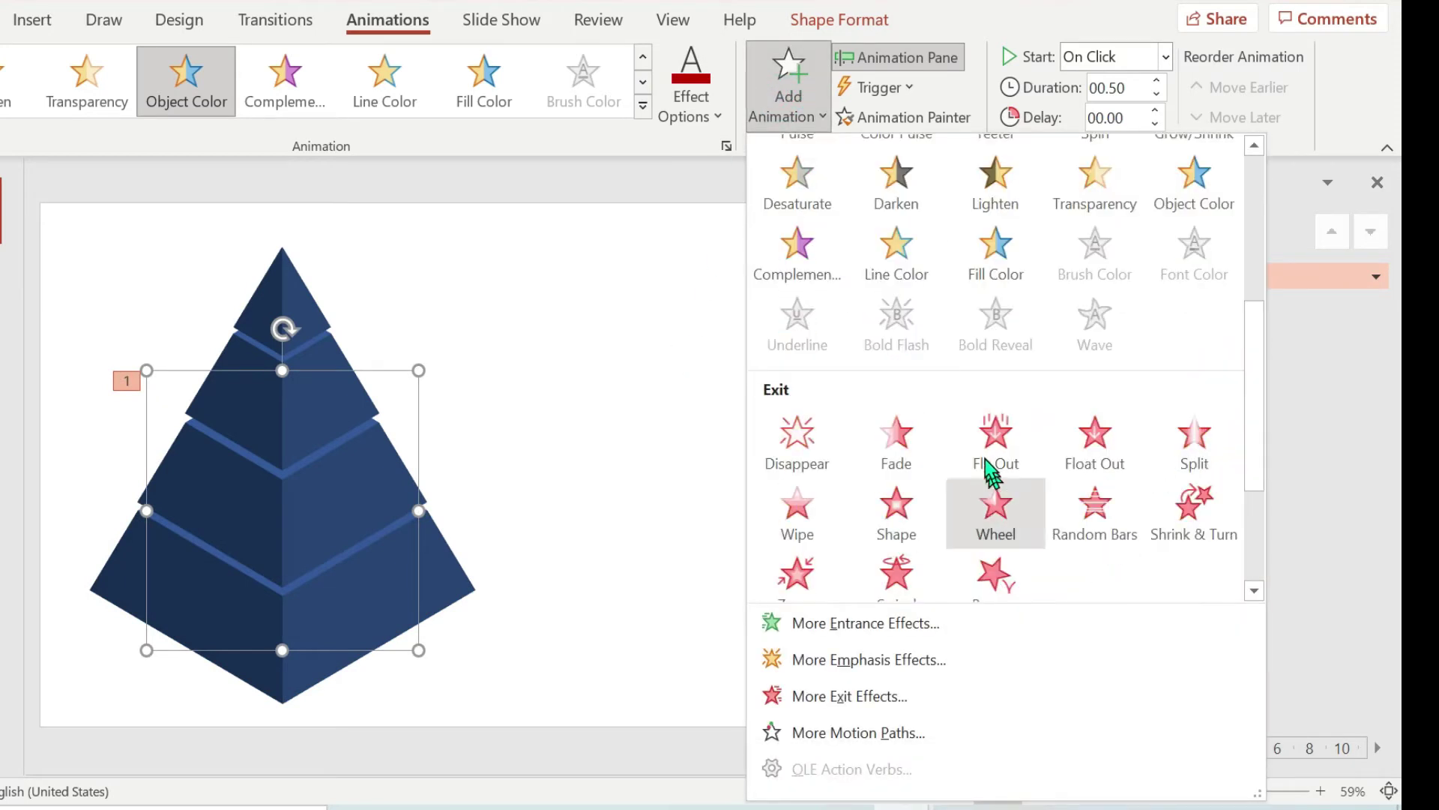
{"action": "left_click", "coordinate": [926, 285]}
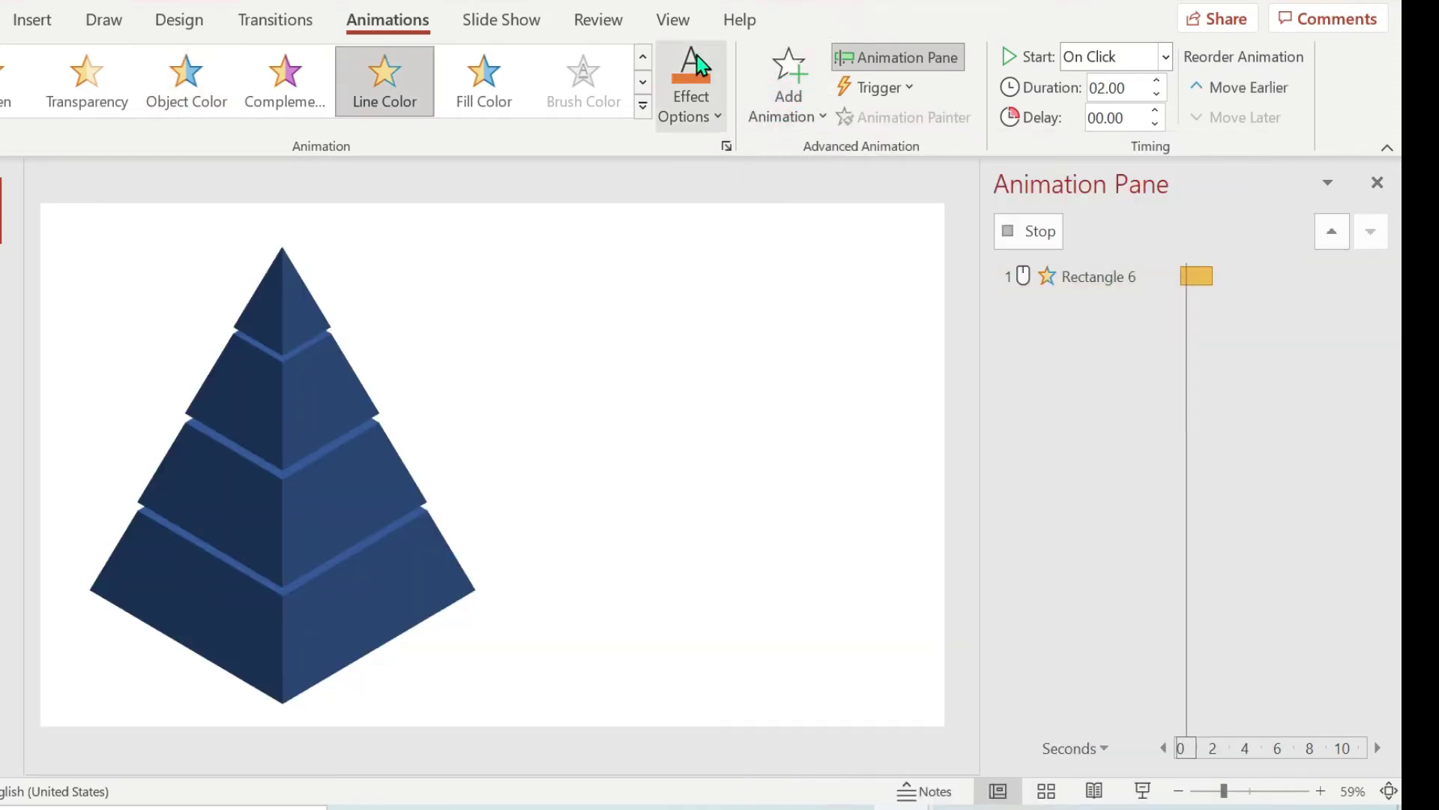
{"action": "left_click", "coordinate": [691, 97]}
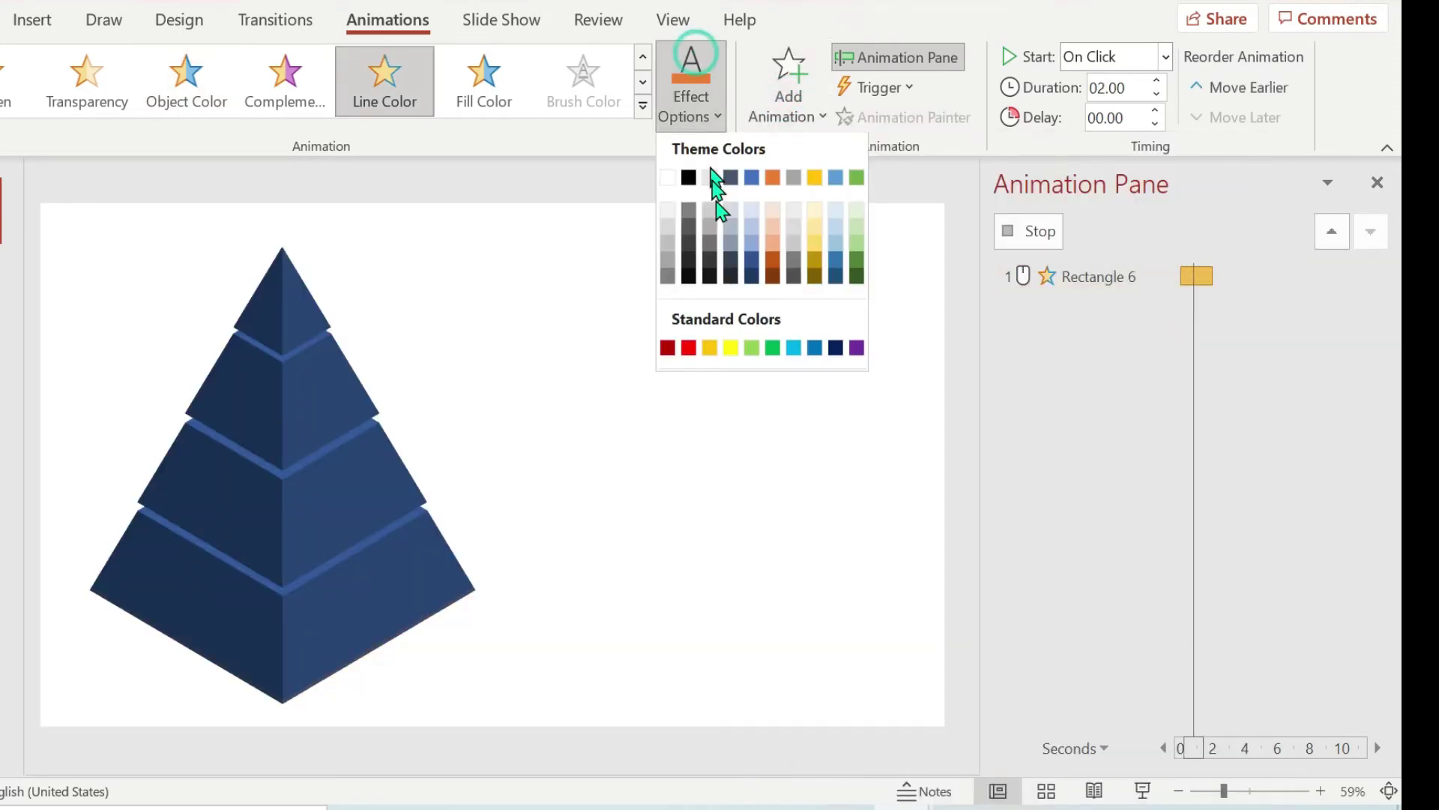
{"action": "left_click", "coordinate": [668, 355]}
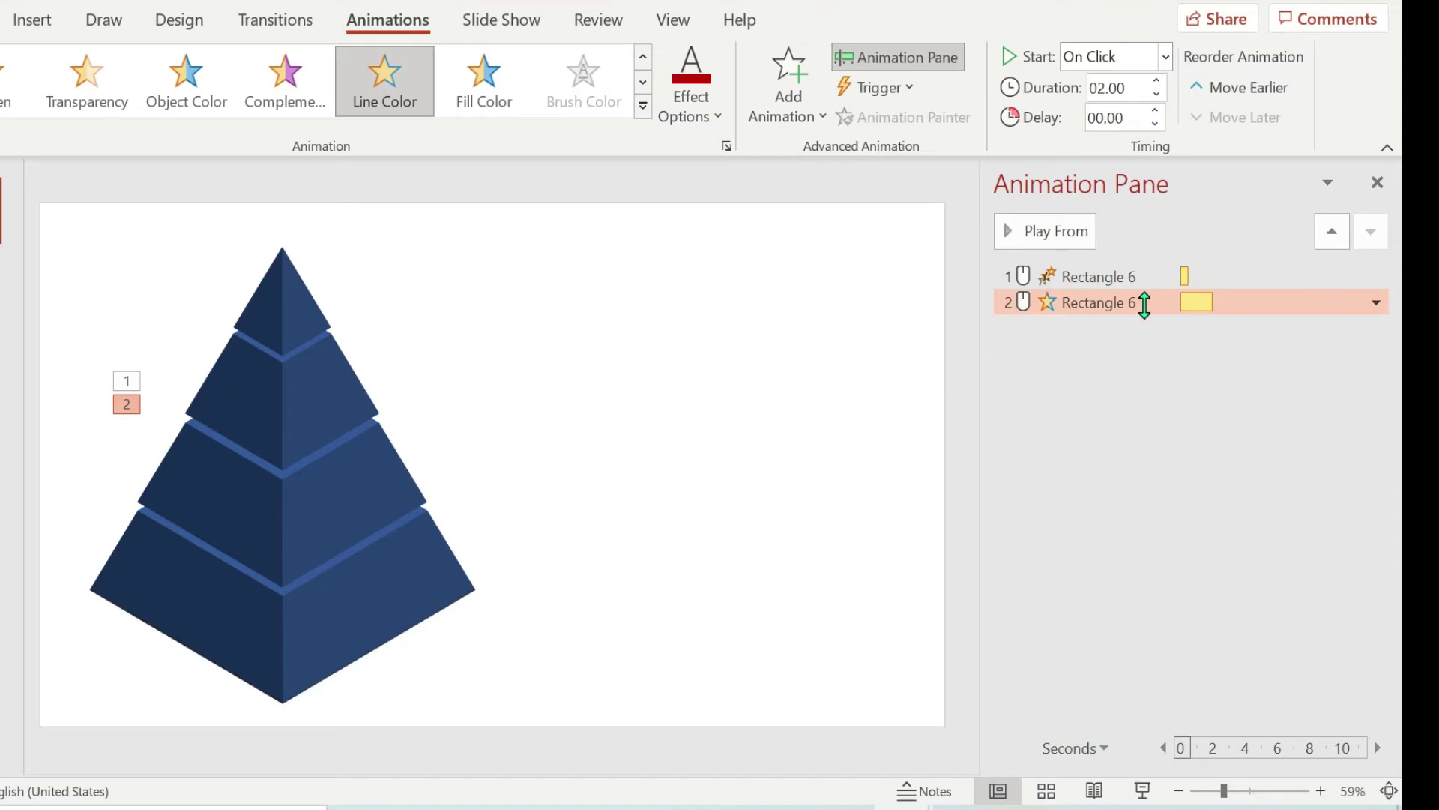
{"action": "left_click", "coordinate": [1144, 89]}
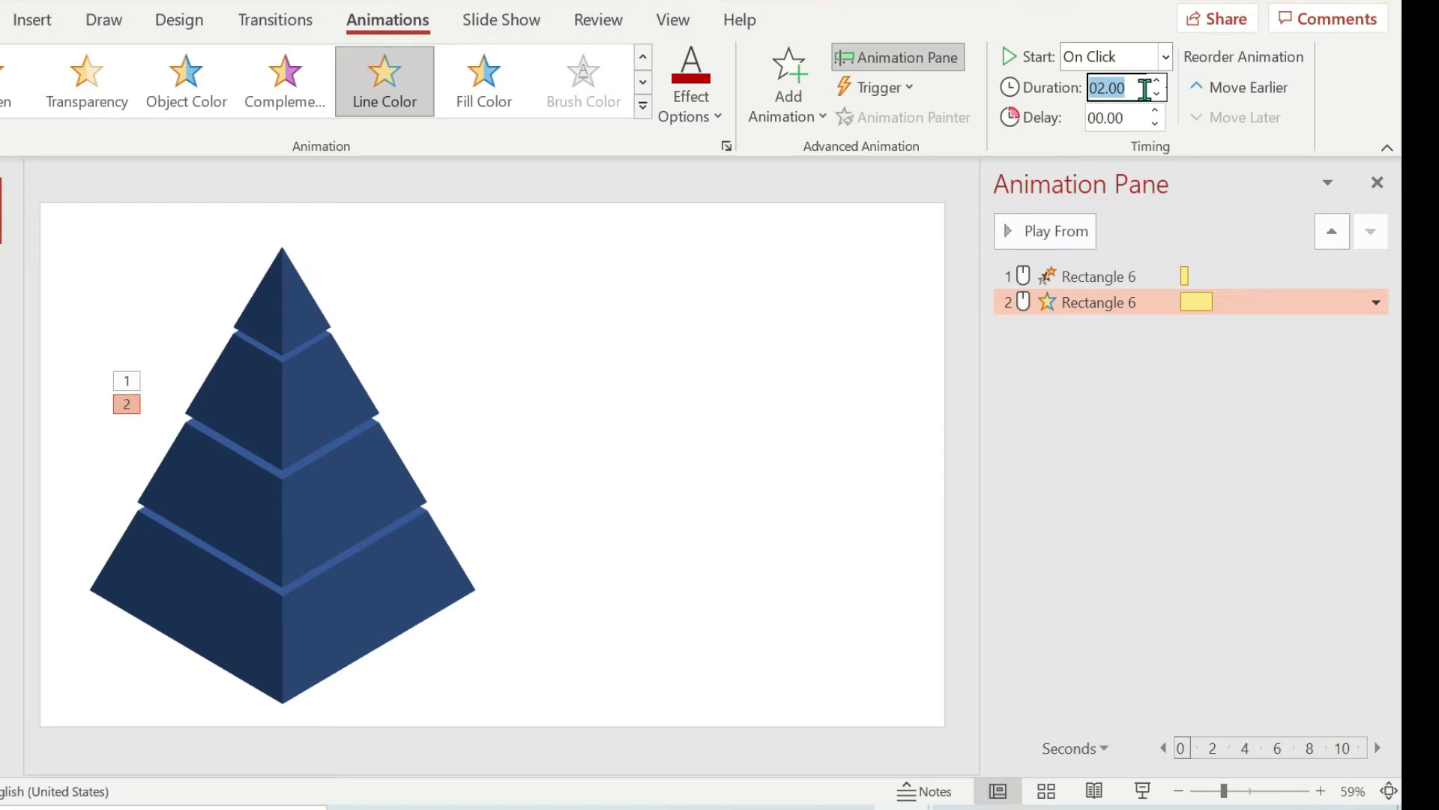
{"action": "key", "text": "Return"}
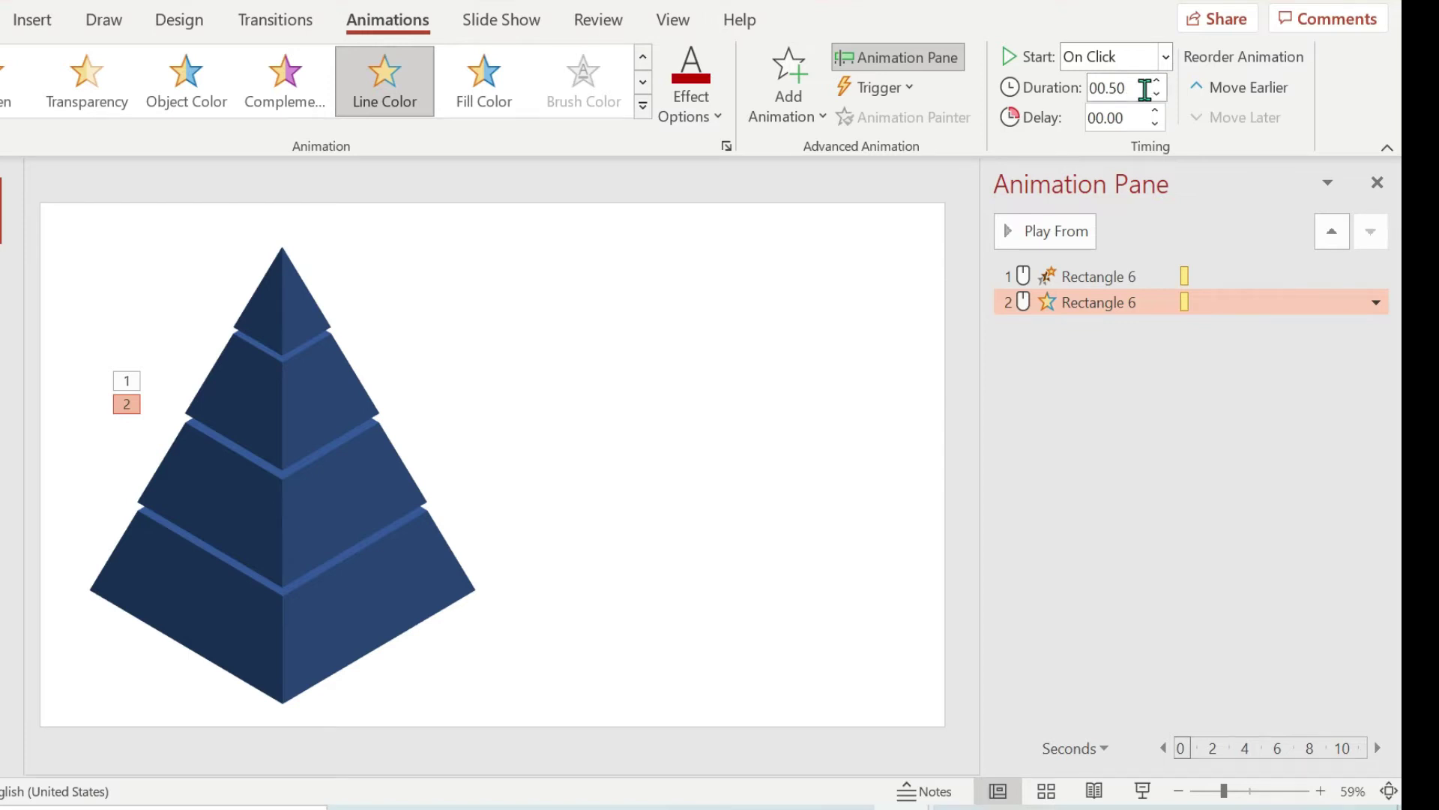
{"action": "left_click", "coordinate": [1166, 57]}
{"action": "left_click", "coordinate": [1152, 120]}
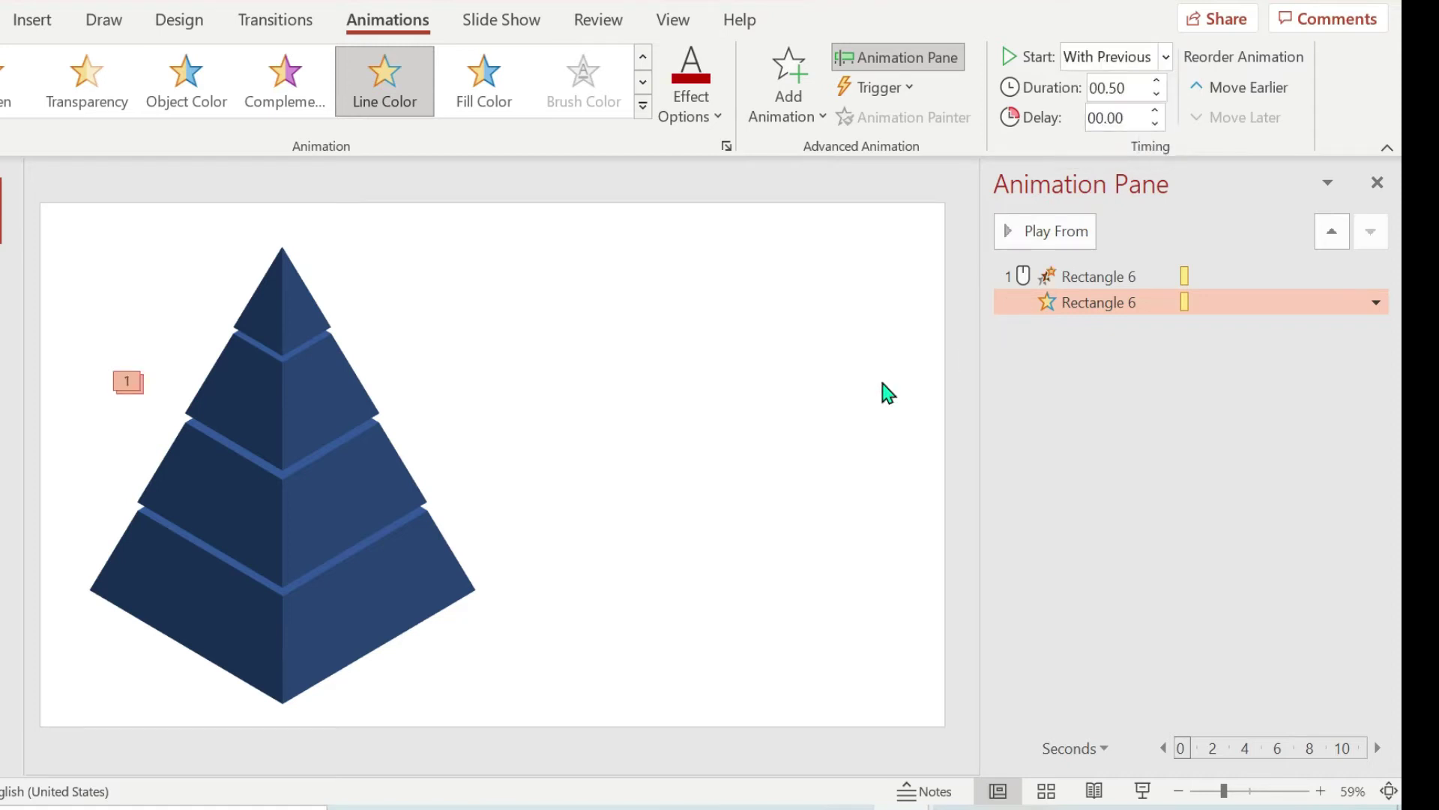
{"action": "left_click", "coordinate": [373, 489]}
Step: Add an Object Color emphasis to the second tier, changing it to red
{"action": "left_click", "coordinate": [778, 82]}
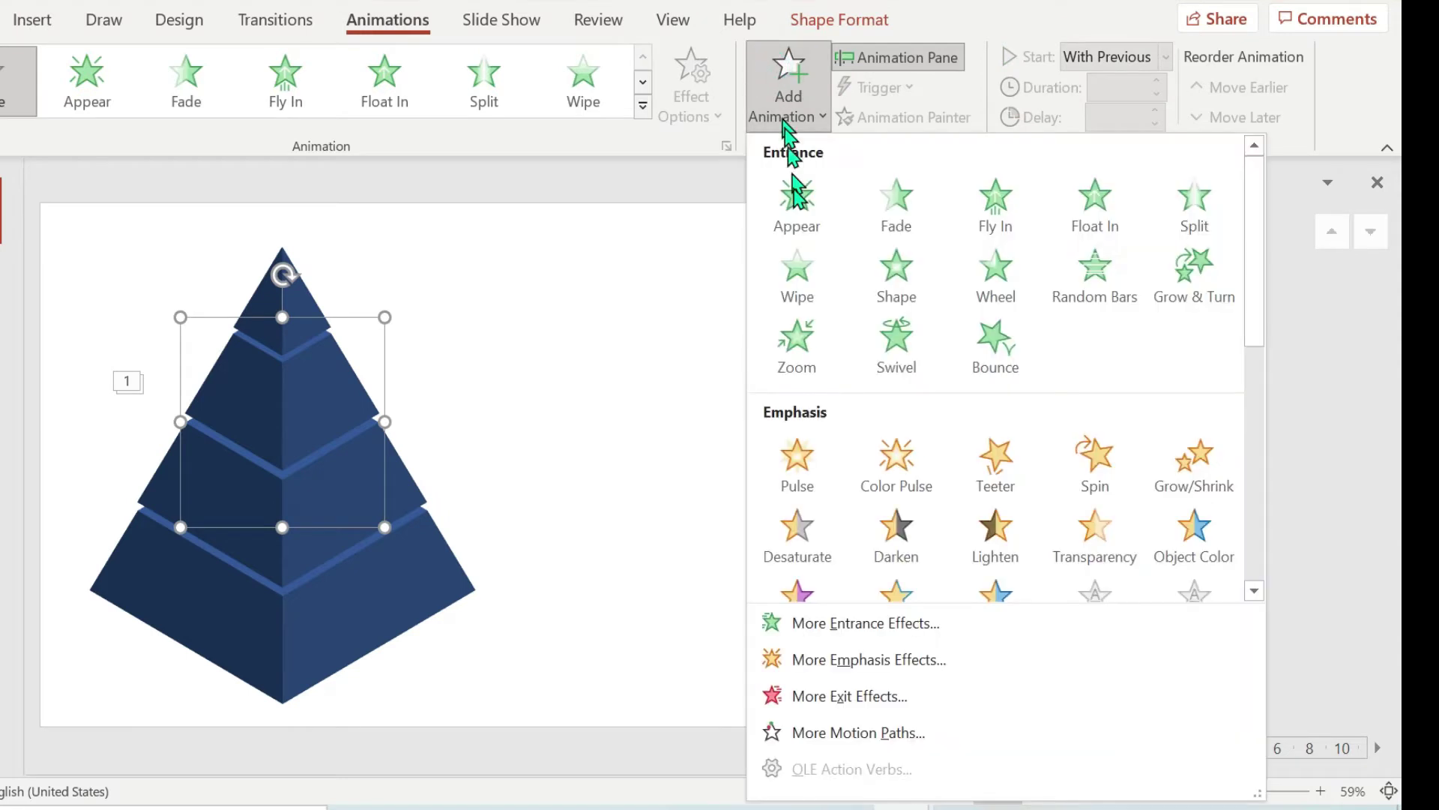
{"action": "left_click", "coordinate": [1192, 534]}
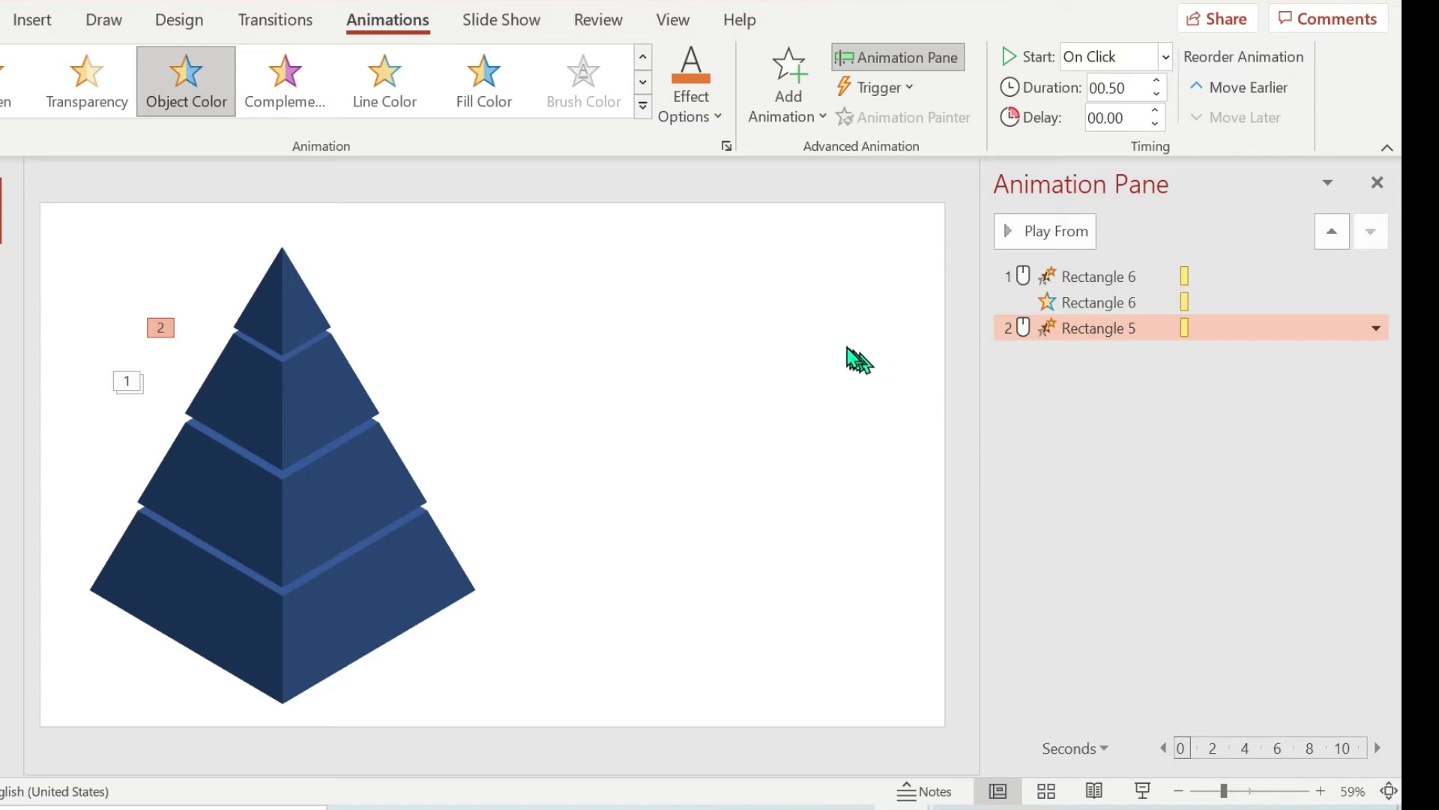
{"action": "left_click", "coordinate": [686, 75]}
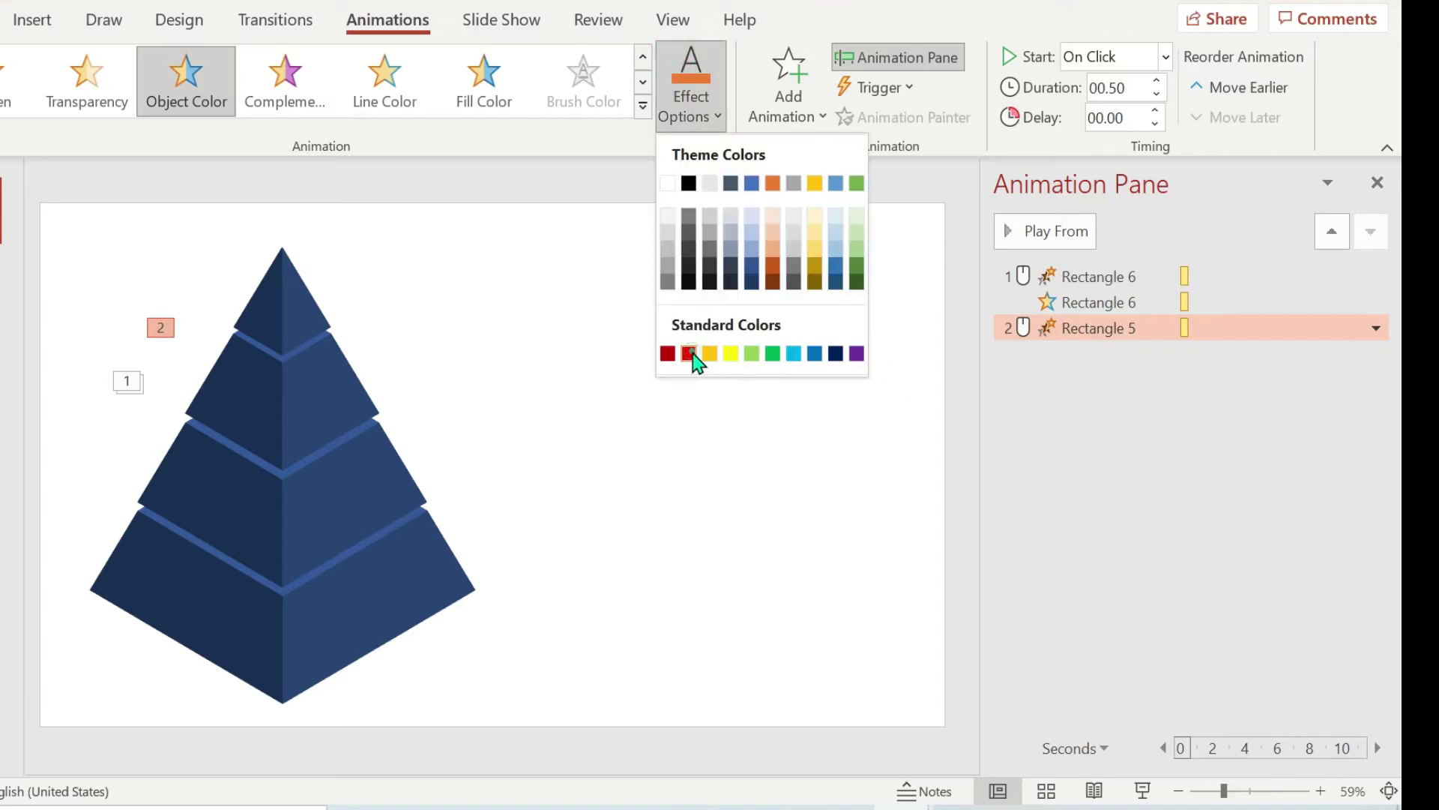
{"action": "left_click", "coordinate": [690, 354]}
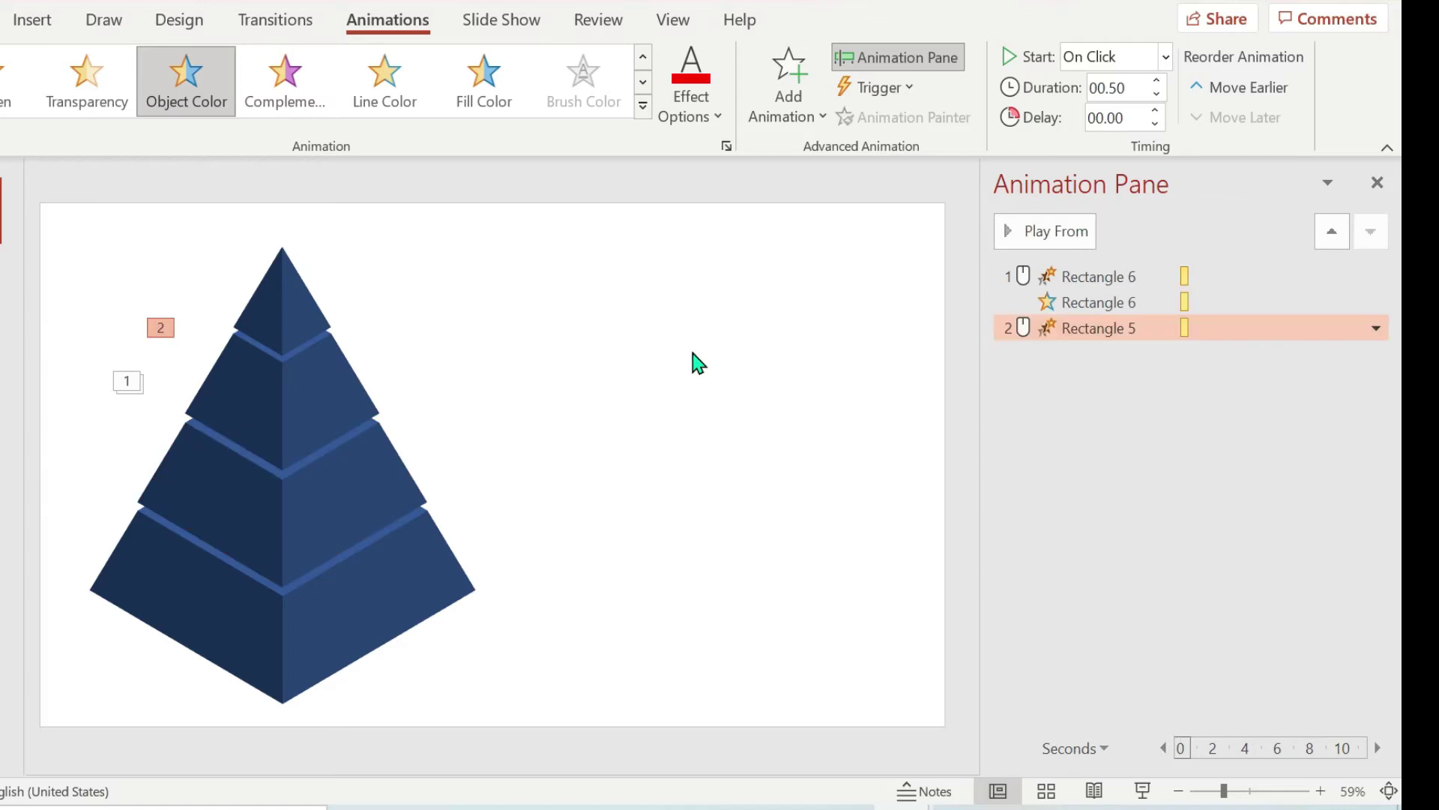
Step: Add a red Line Color emphasis to the second tier, With Previous, 0.5 s duration
{"action": "left_click", "coordinate": [799, 94]}
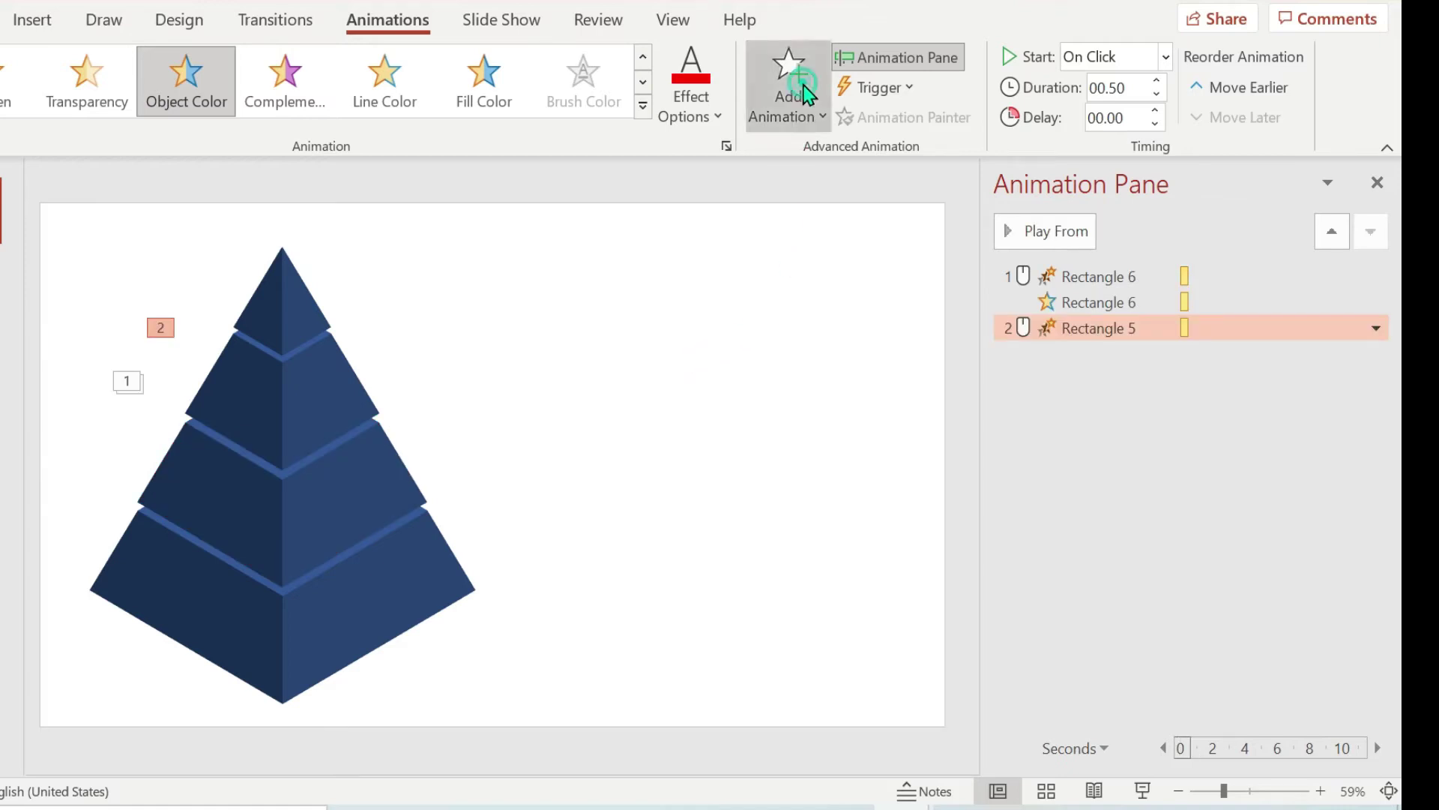
{"action": "scroll", "coordinate": [948, 390], "scroll_direction": "down", "scroll_amount": 5}
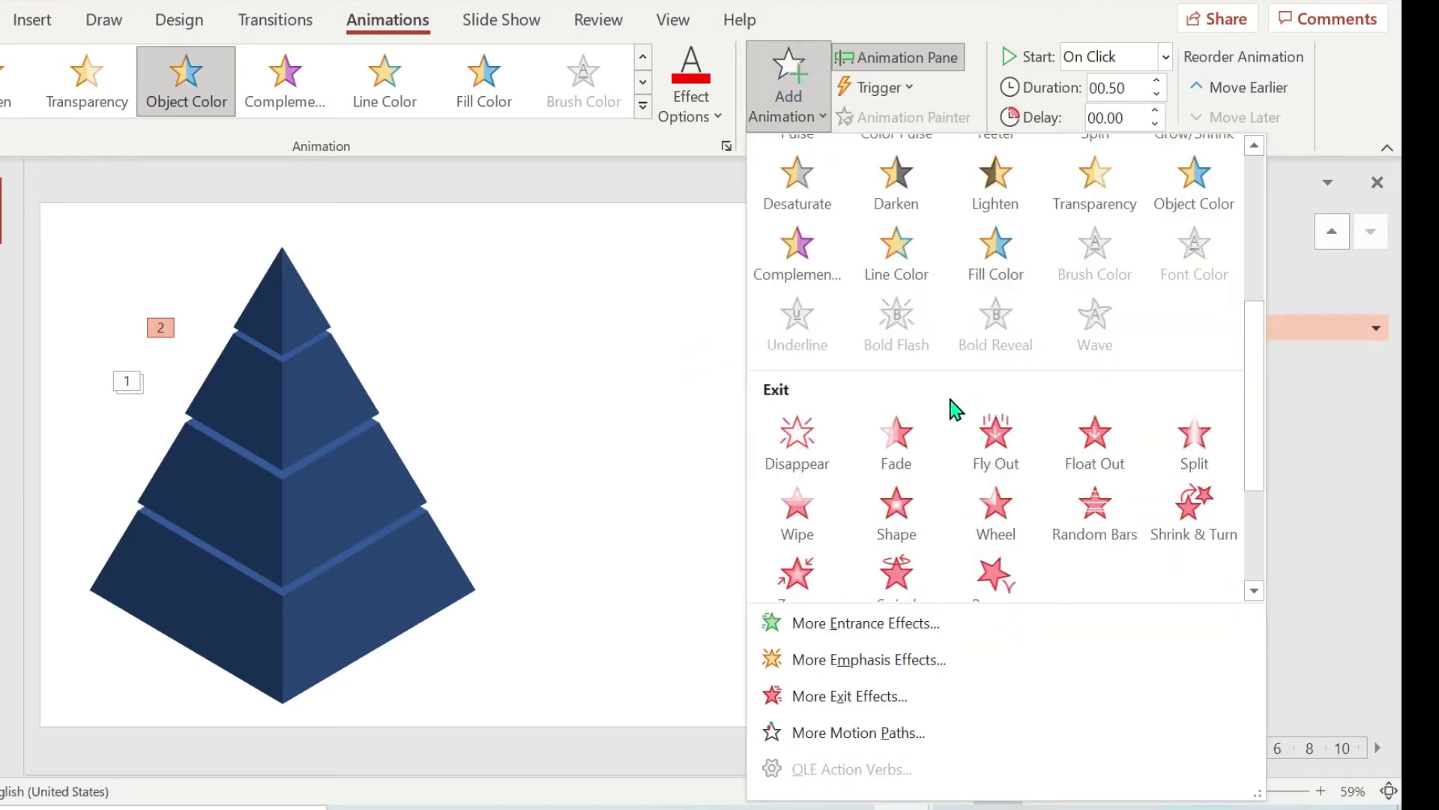
{"action": "left_click", "coordinate": [923, 277]}
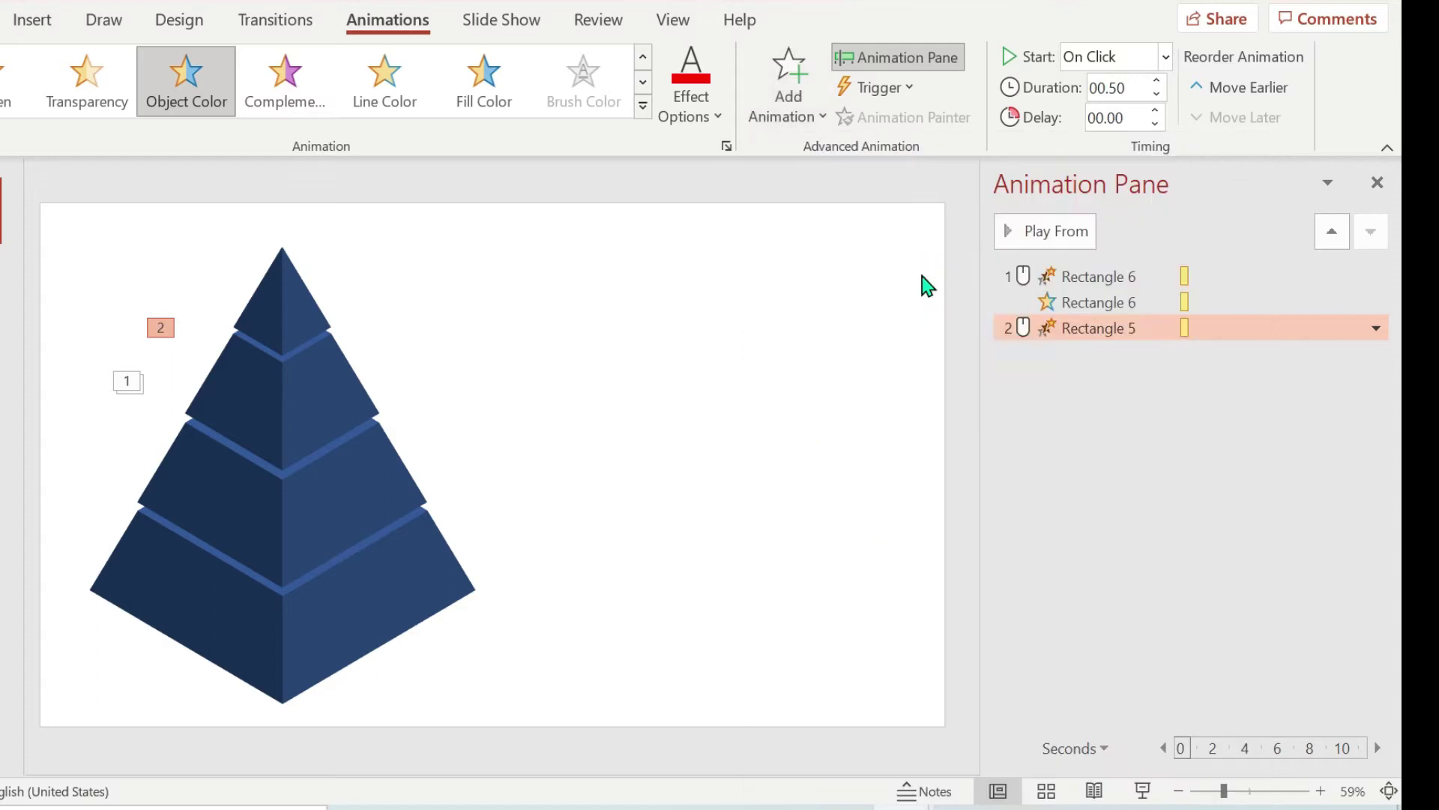
{"action": "left_click", "coordinate": [691, 98]}
{"action": "left_click", "coordinate": [688, 353]}
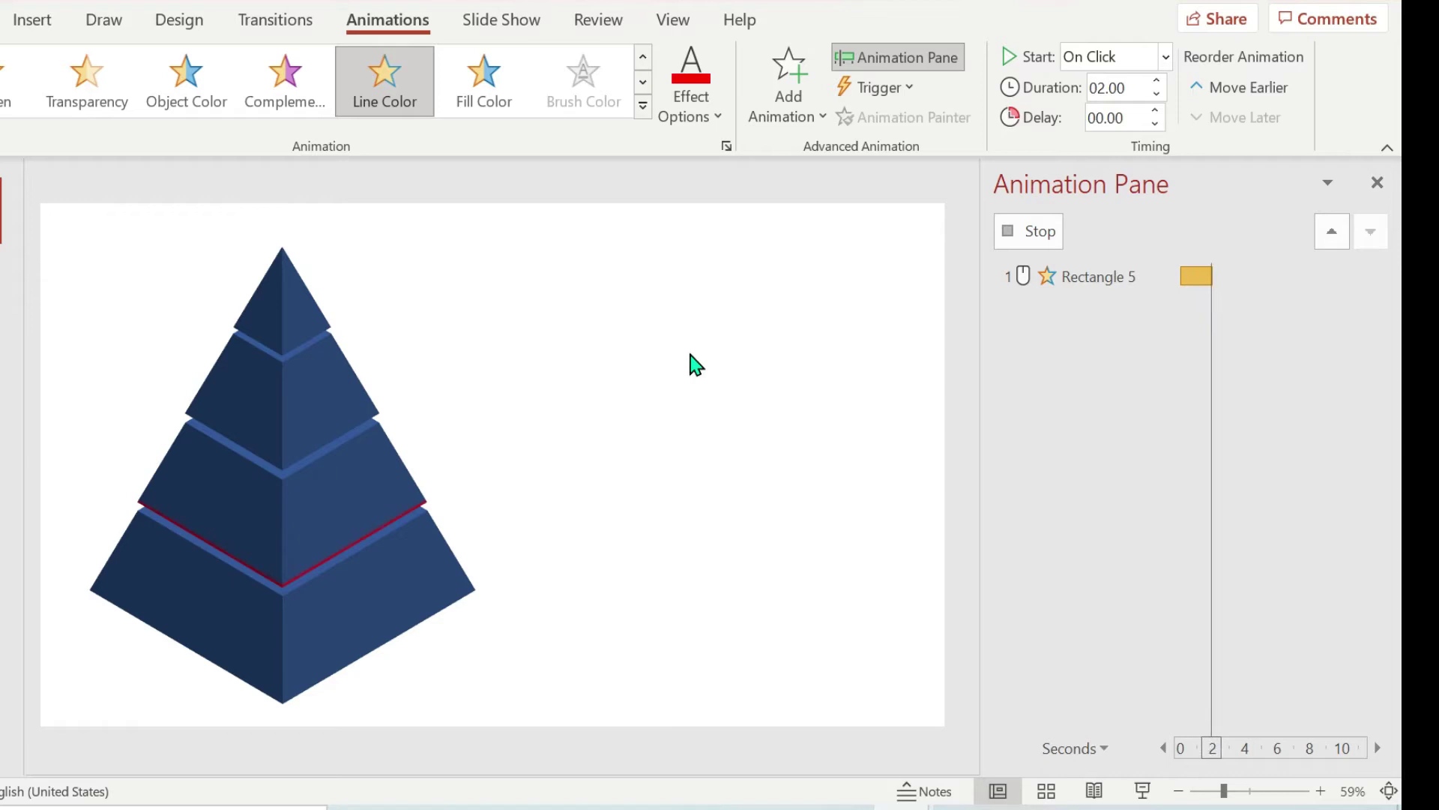
{"action": "left_click", "coordinate": [1165, 57]}
{"action": "left_click", "coordinate": [1141, 121]}
{"action": "left_click", "coordinate": [1142, 91]}
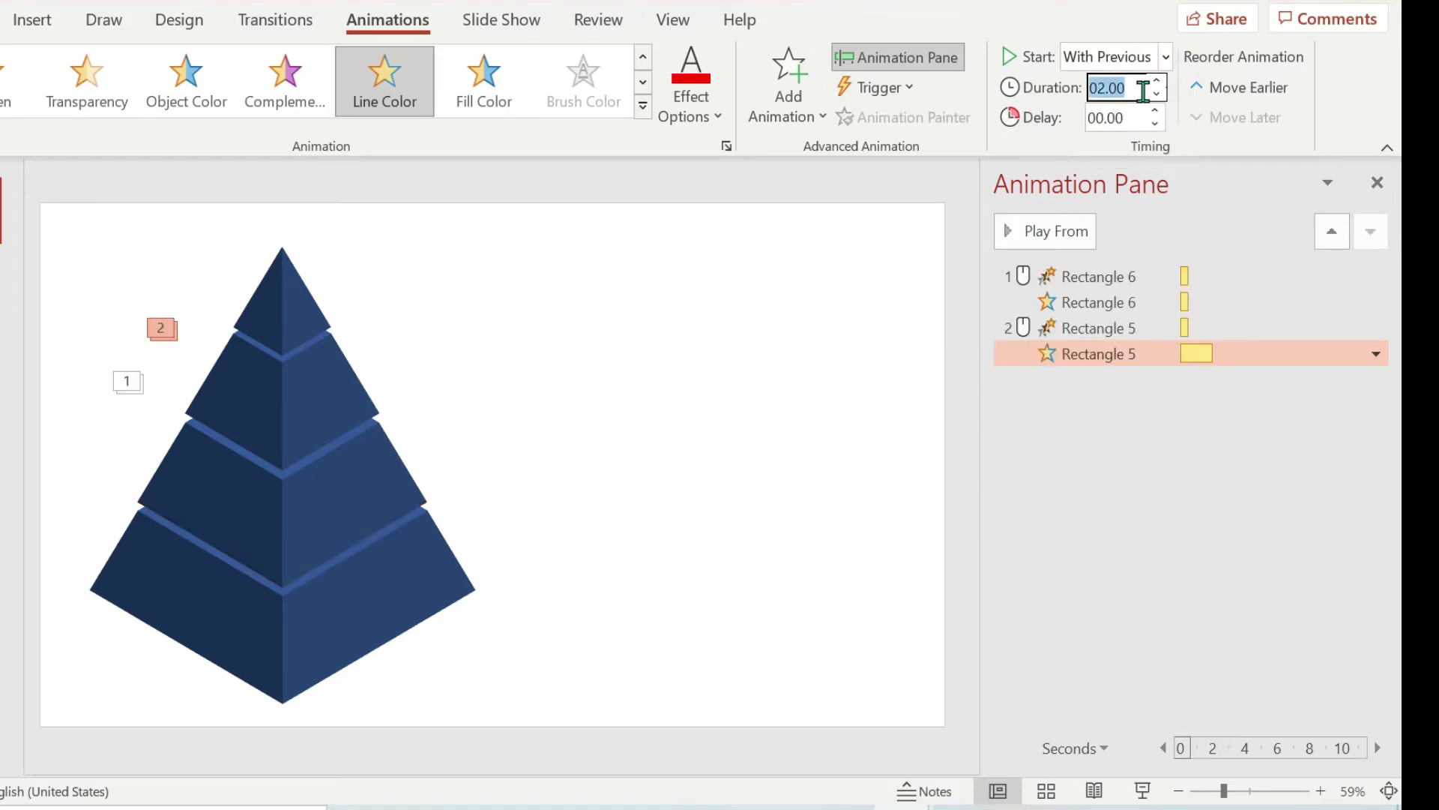
{"action": "type", "text": "0.5"}
{"action": "key", "text": "Return"}
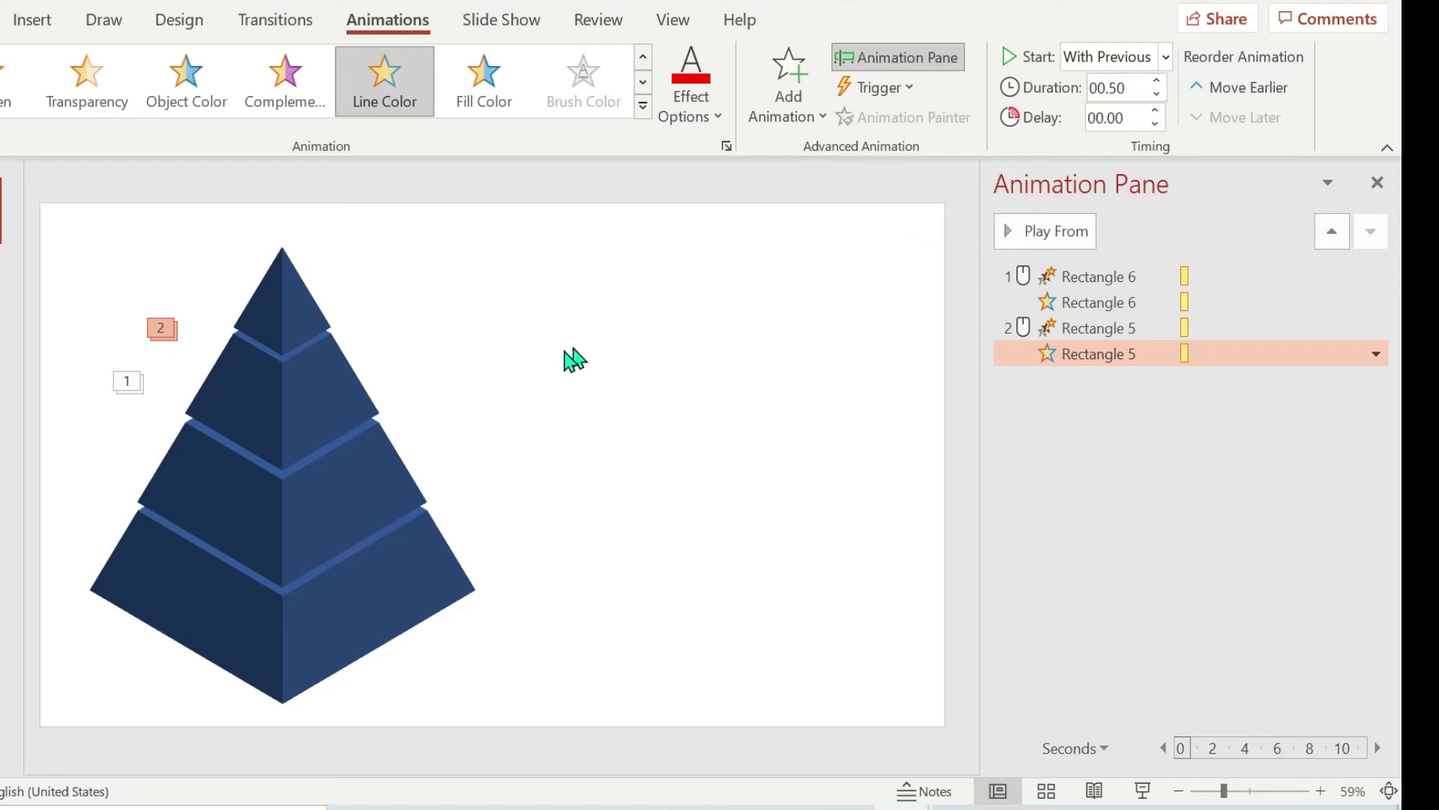
{"action": "left_click", "coordinate": [312, 411]}
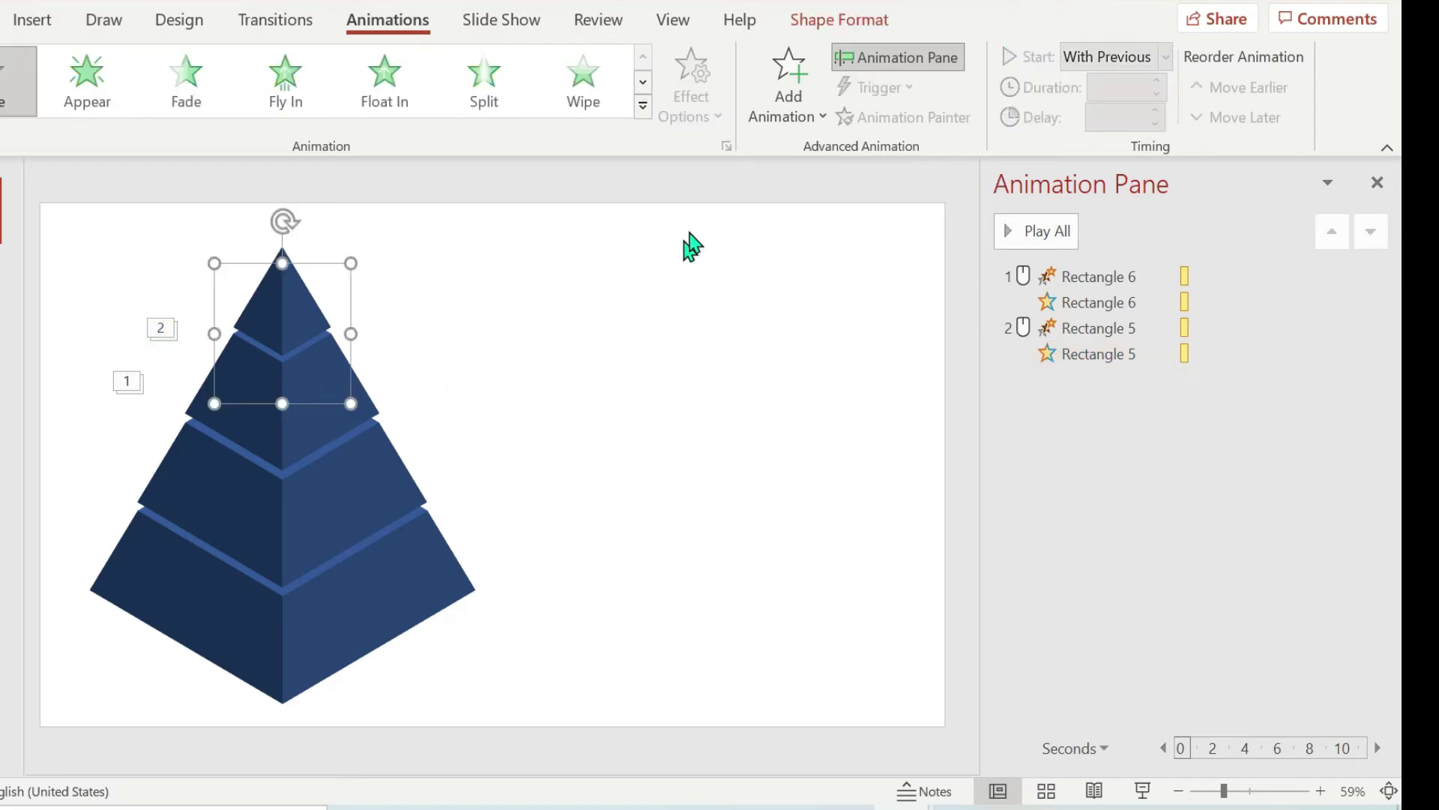
Step: Add an Object Color emphasis to the third tier, changing it to yellow
{"action": "left_click", "coordinate": [774, 113]}
{"action": "scroll", "coordinate": [922, 365], "scroll_direction": "down", "scroll_amount": 5}
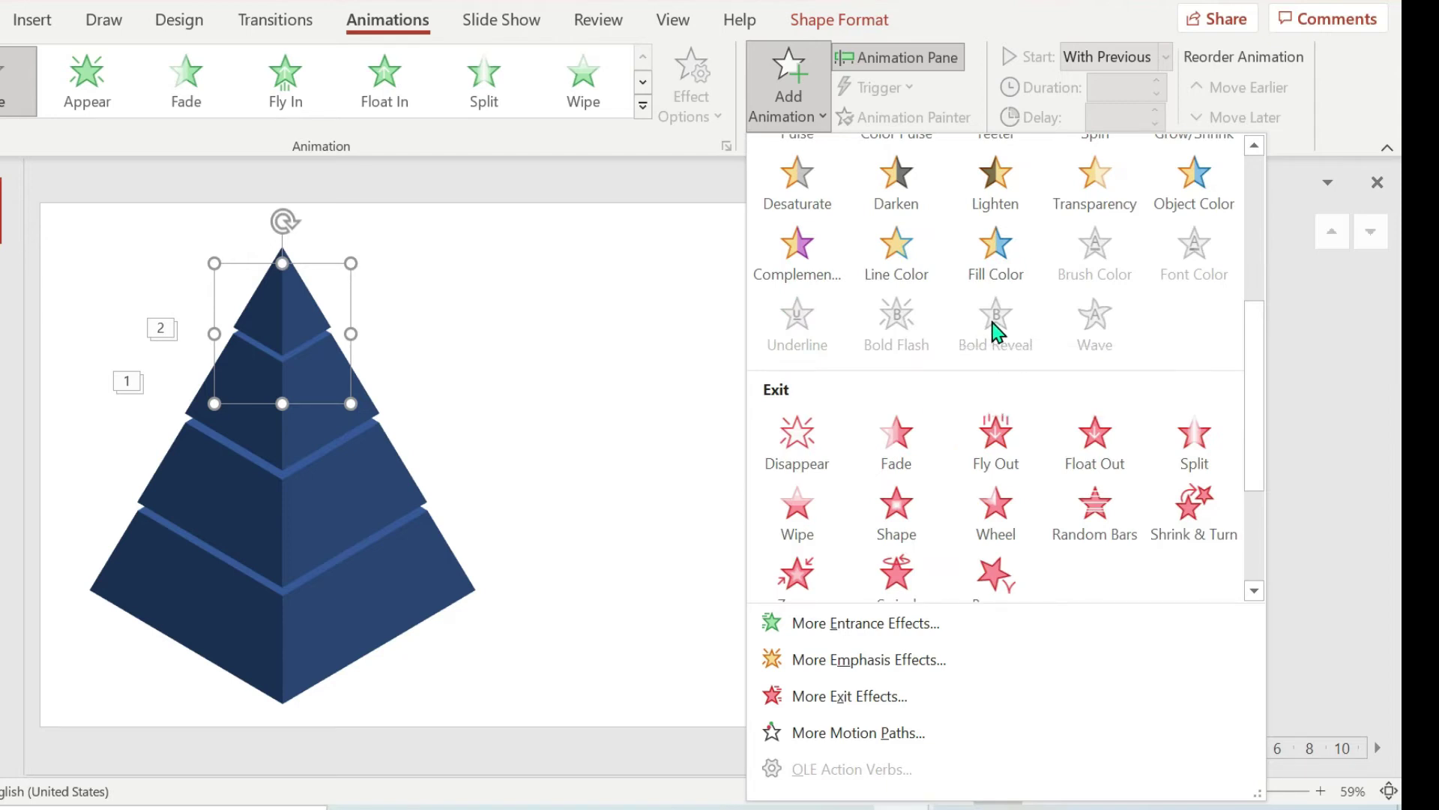
{"action": "left_click", "coordinate": [1190, 191]}
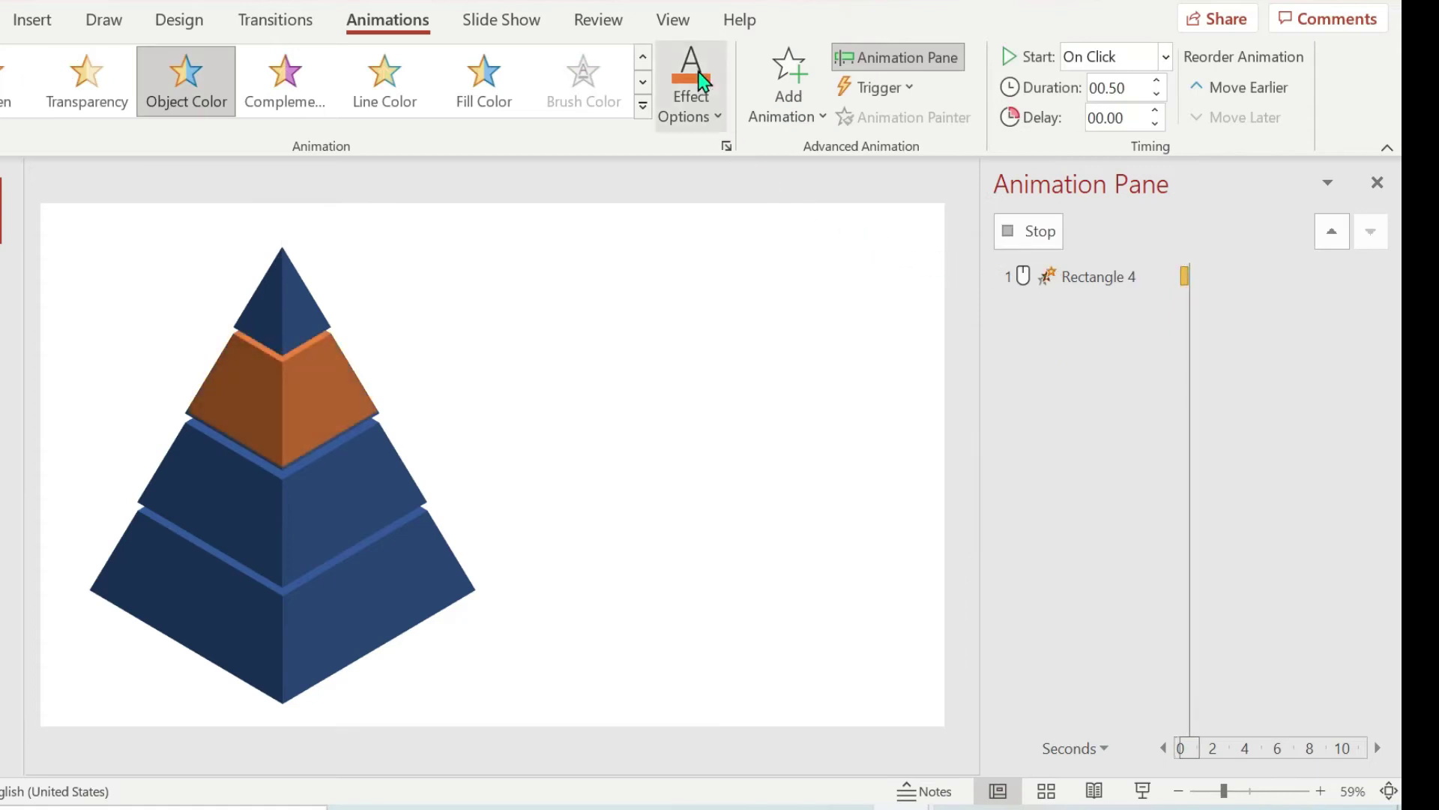
{"action": "left_click", "coordinate": [698, 75]}
{"action": "left_click", "coordinate": [715, 355]}
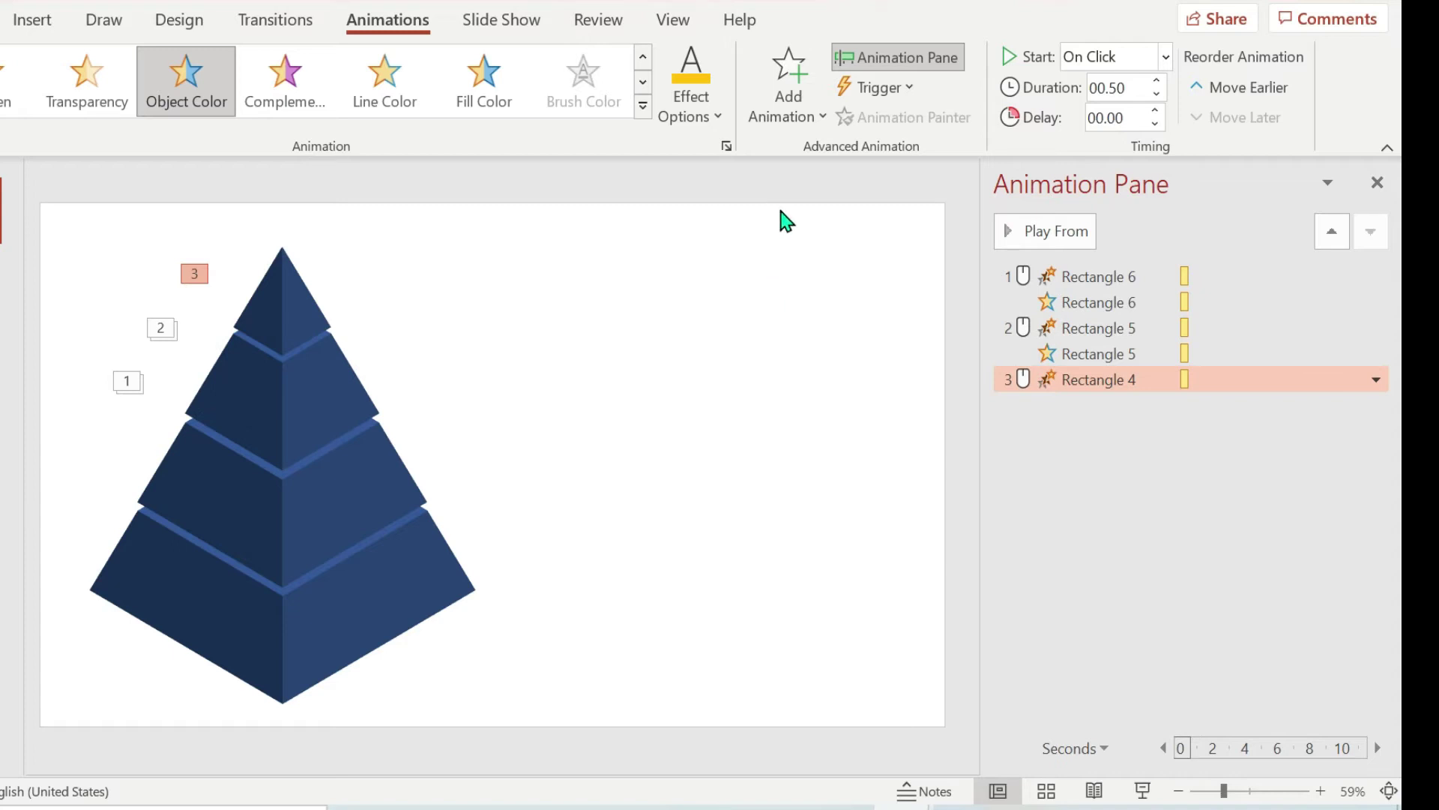
Step: Add a gold Line Color emphasis to the third tier, With Previous, 0.5 s duration
{"action": "left_click", "coordinate": [787, 94]}
{"action": "scroll", "coordinate": [892, 337], "scroll_direction": "down", "scroll_amount": 5}
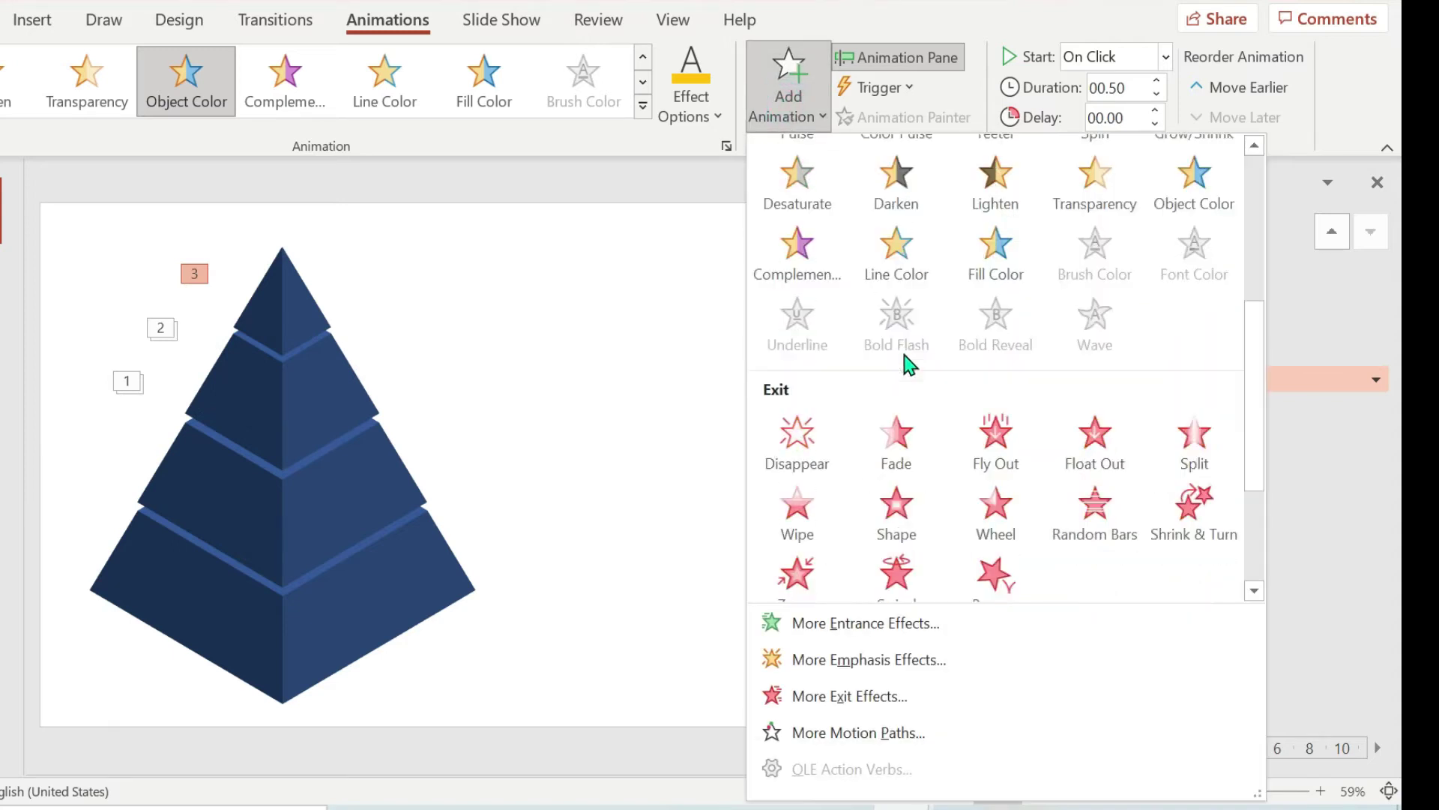
{"action": "left_click", "coordinate": [873, 258]}
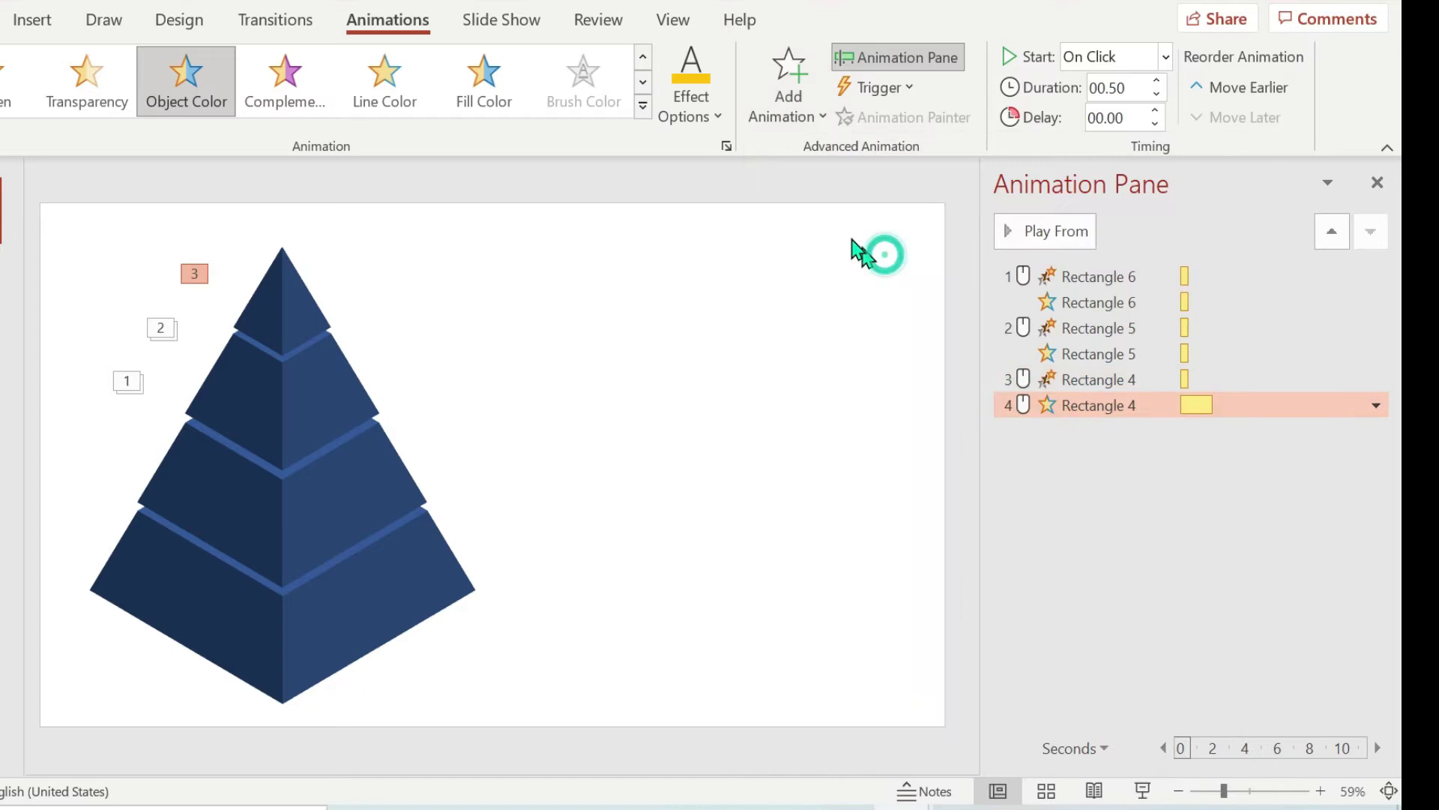
{"action": "left_click", "coordinate": [693, 94]}
{"action": "left_click", "coordinate": [710, 353]}
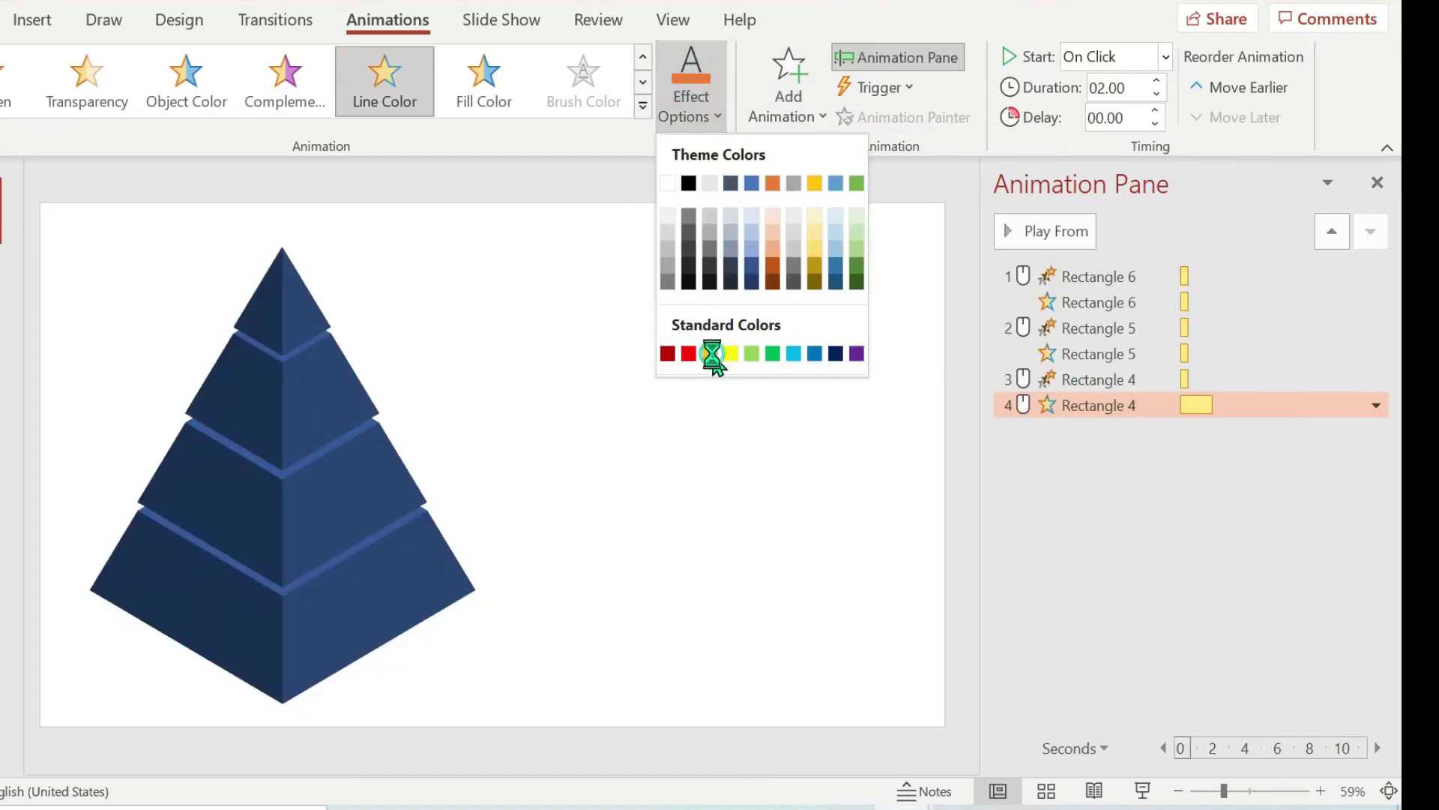
{"action": "left_click", "coordinate": [1166, 57]}
{"action": "left_click", "coordinate": [1147, 125]}
{"action": "left_click", "coordinate": [1140, 88]}
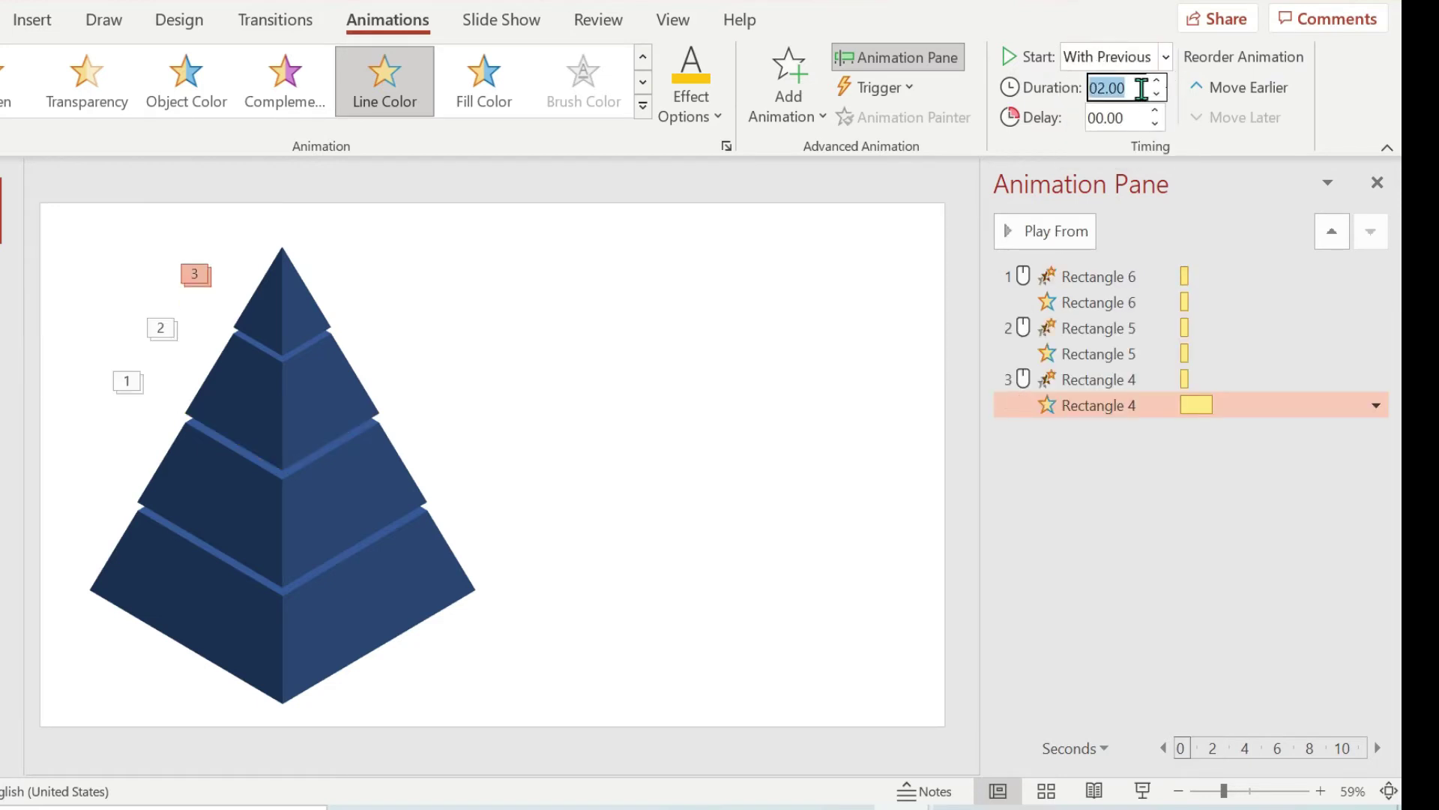
{"action": "type", "text": "0.5"}
{"action": "key", "text": "Return"}
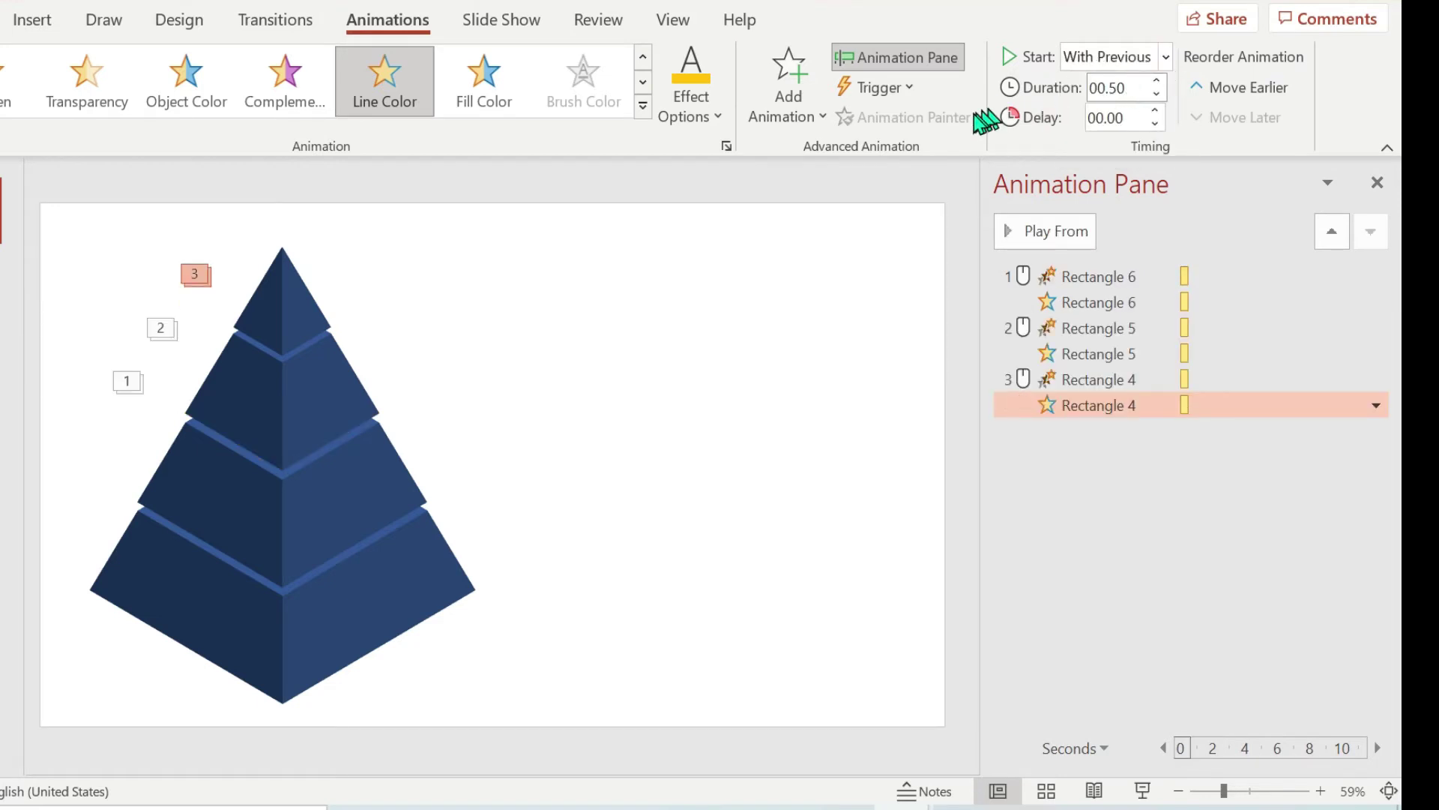
{"action": "left_click", "coordinate": [290, 294]}
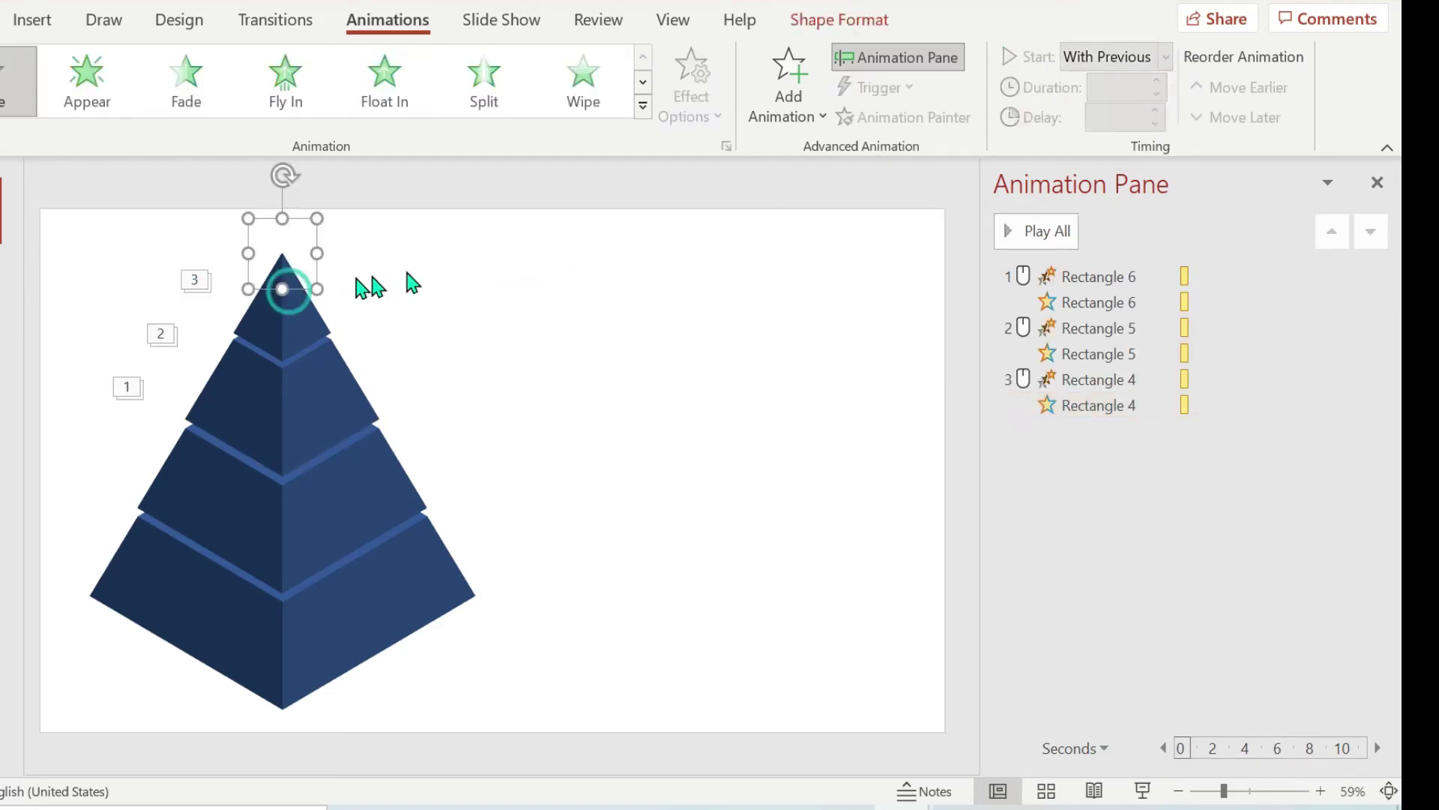
Step: Add an Object Color emphasis to the top pyramid piece and choose its colour
{"action": "left_click", "coordinate": [767, 96]}
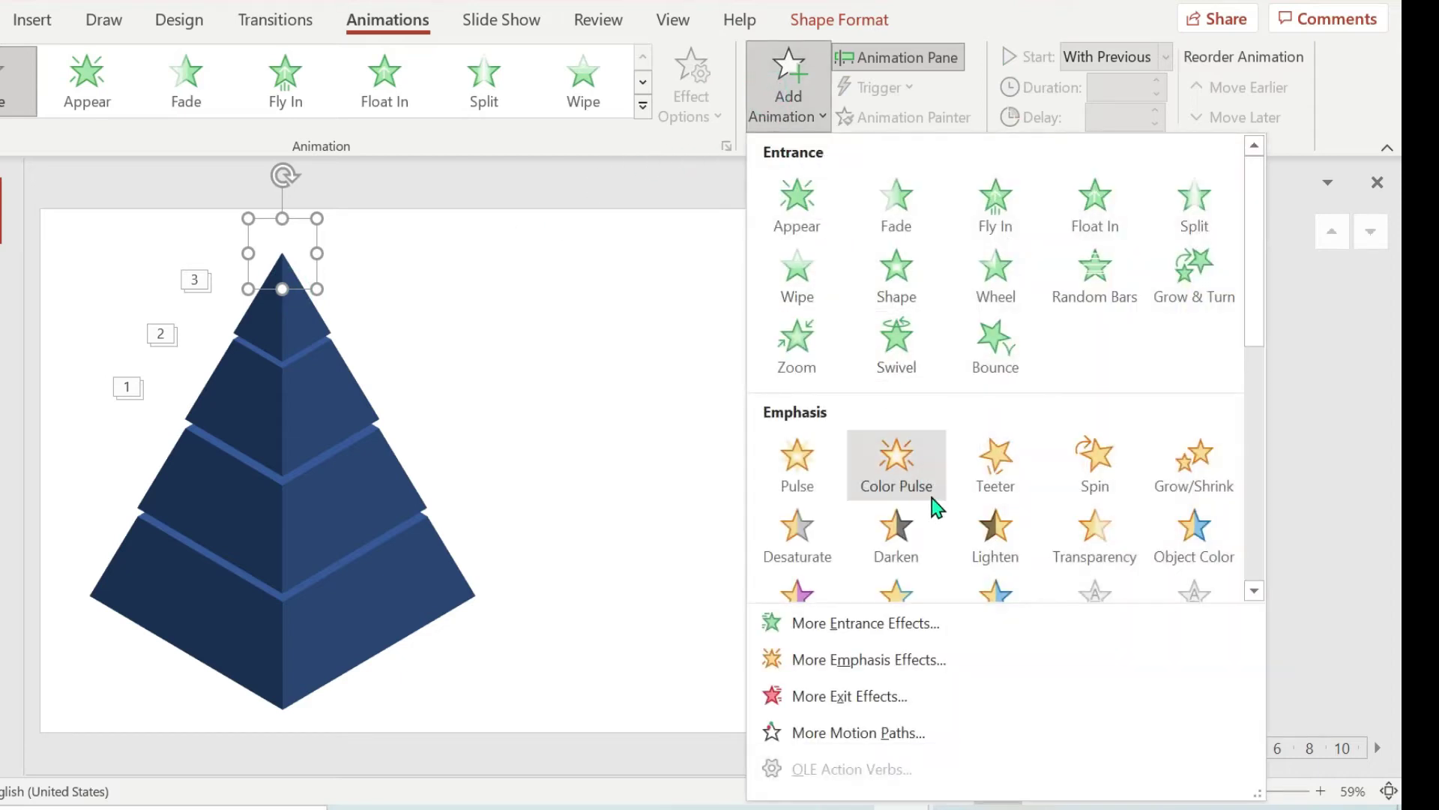
{"action": "scroll", "coordinate": [948, 465], "scroll_direction": "down", "scroll_amount": 5}
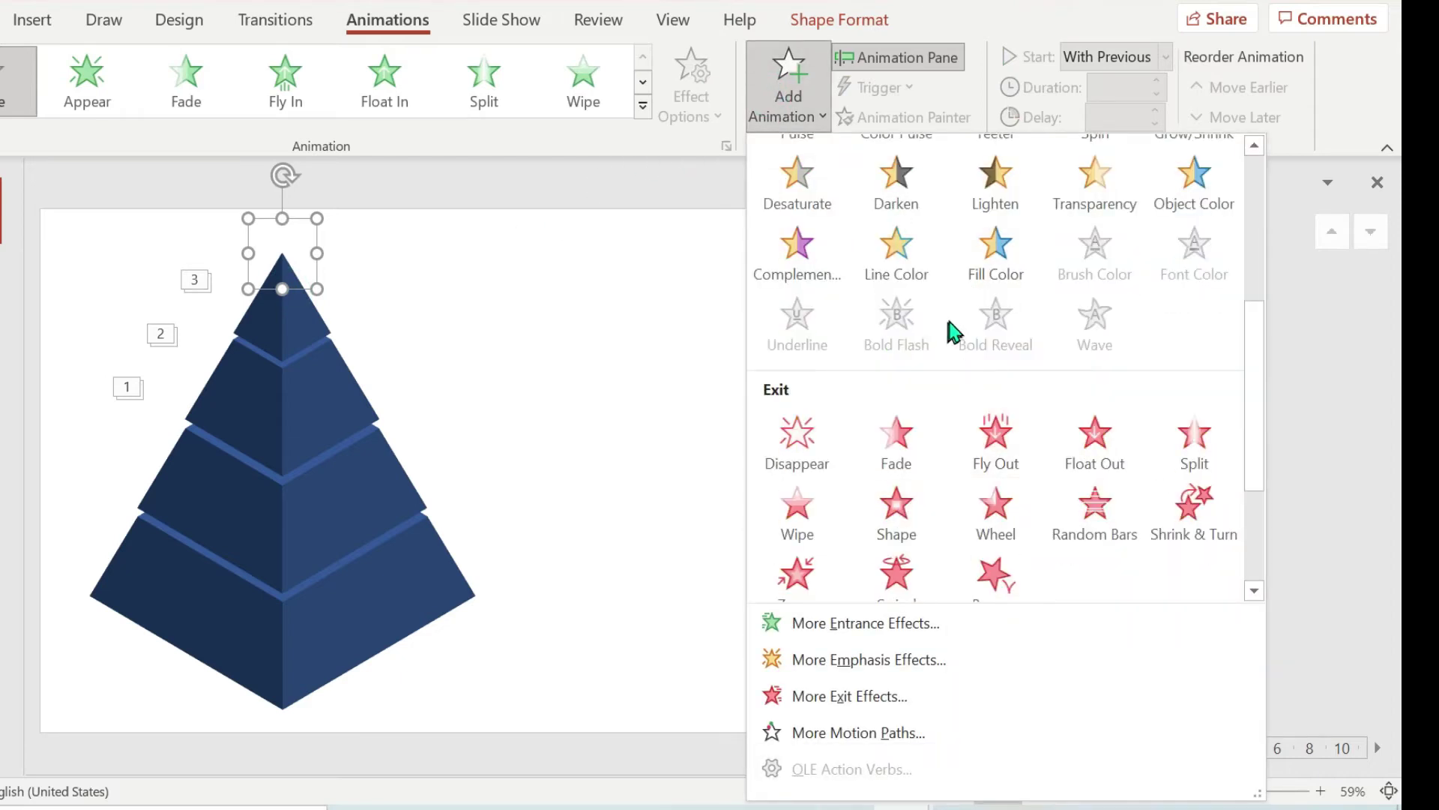
{"action": "left_click", "coordinate": [1188, 196]}
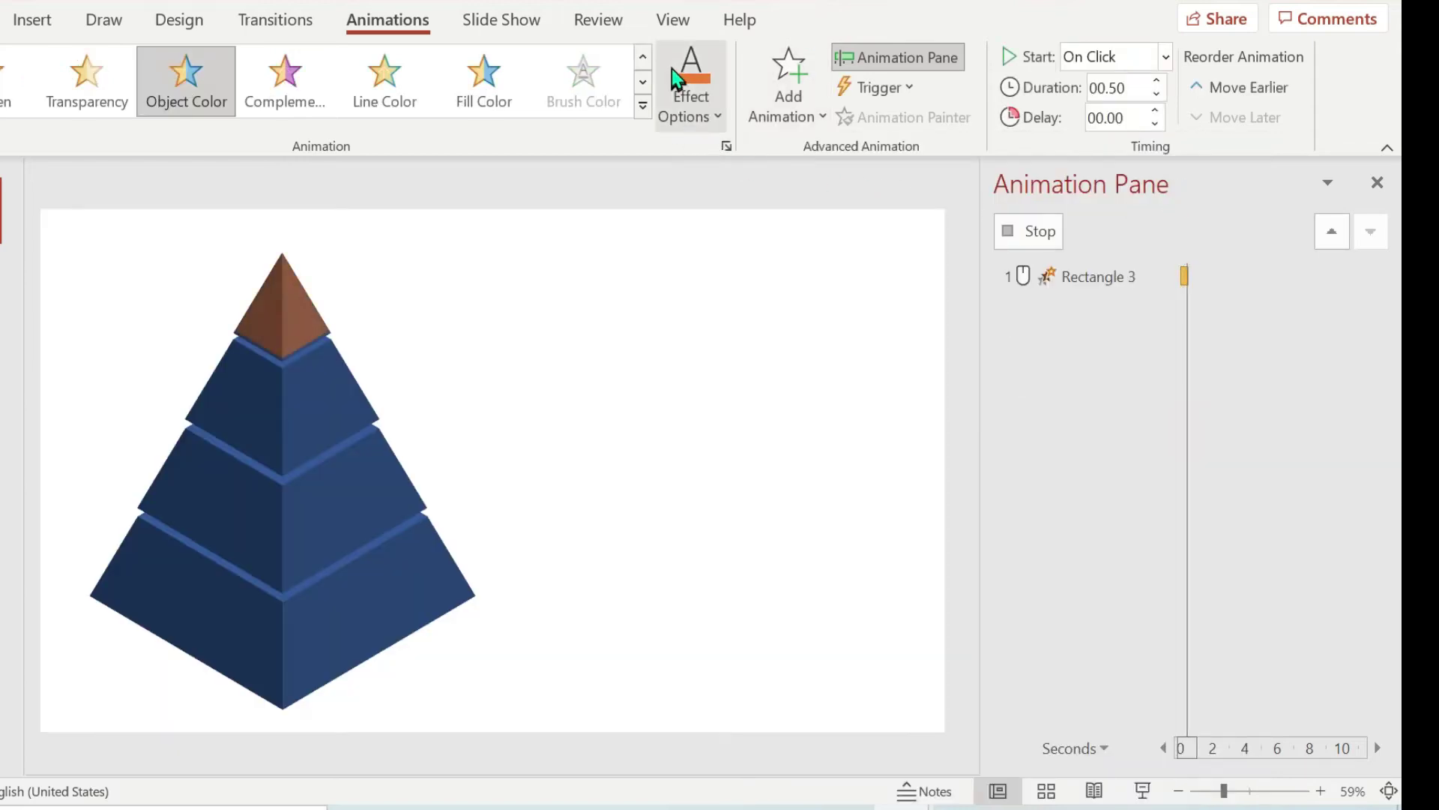
{"action": "left_click", "coordinate": [677, 74]}
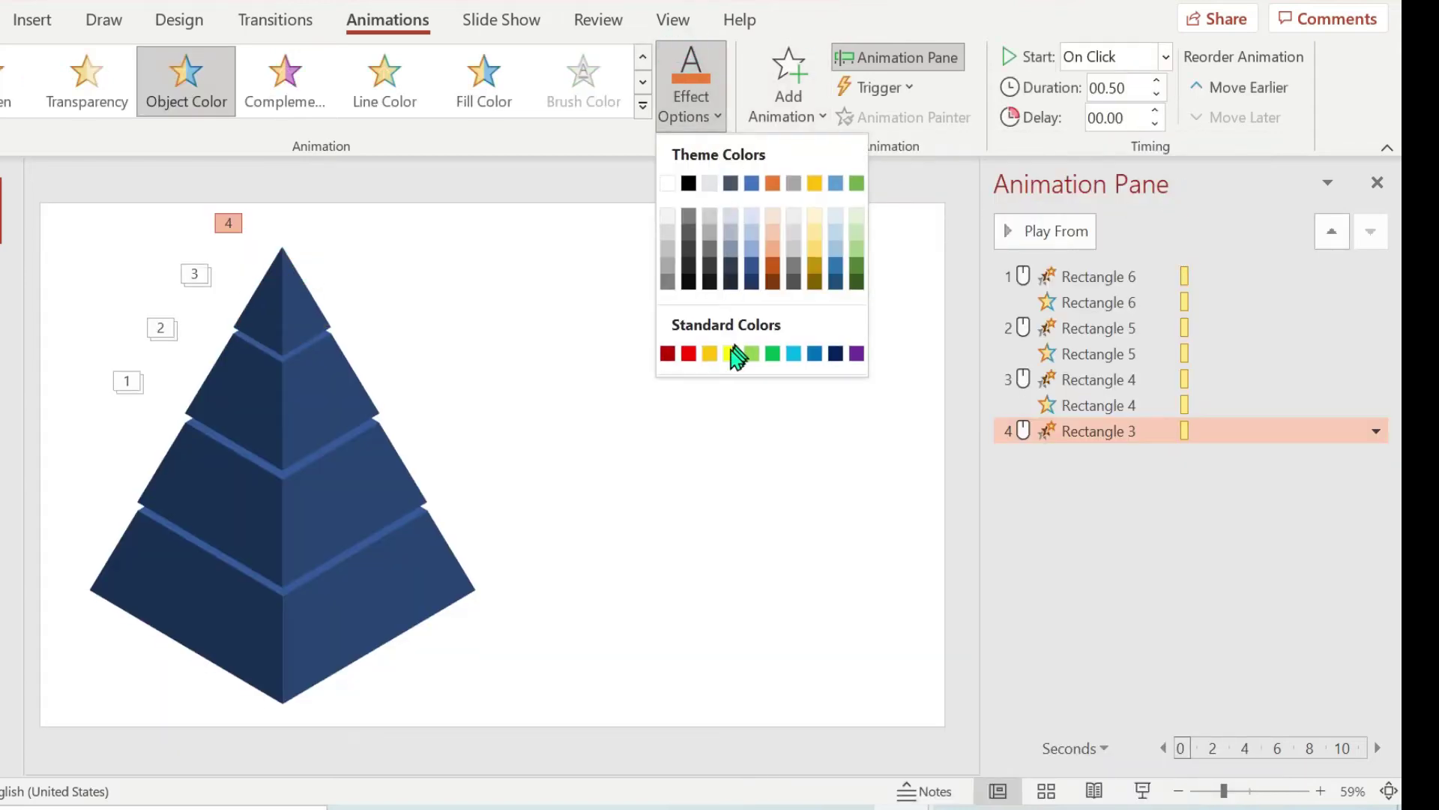
{"action": "left_click", "coordinate": [727, 354]}
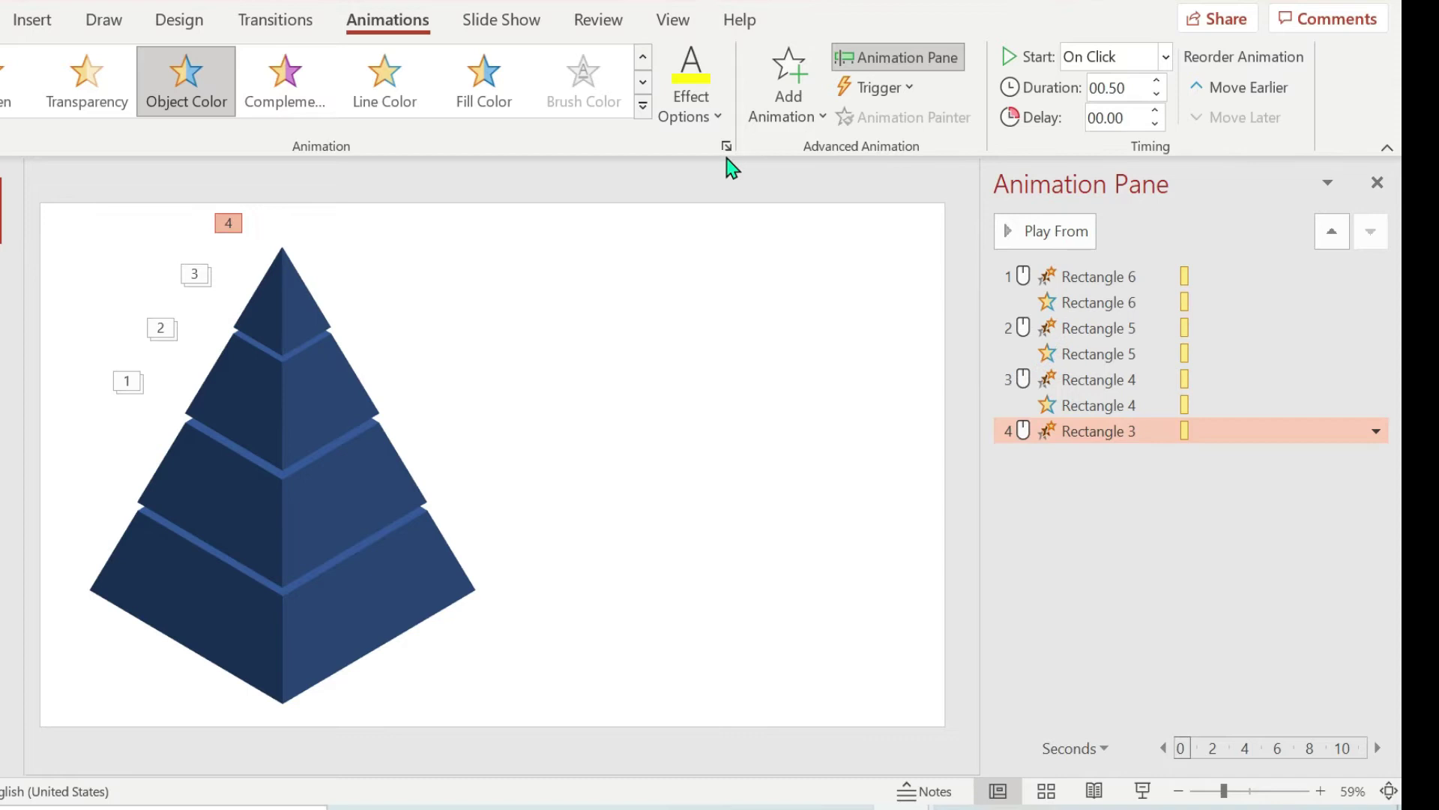
Step: Add a yellow Line Color emphasis to the top piece, With Previous, 0.5 s duration
{"action": "left_click", "coordinate": [787, 98]}
{"action": "scroll", "coordinate": [862, 345], "scroll_direction": "down", "scroll_amount": 3}
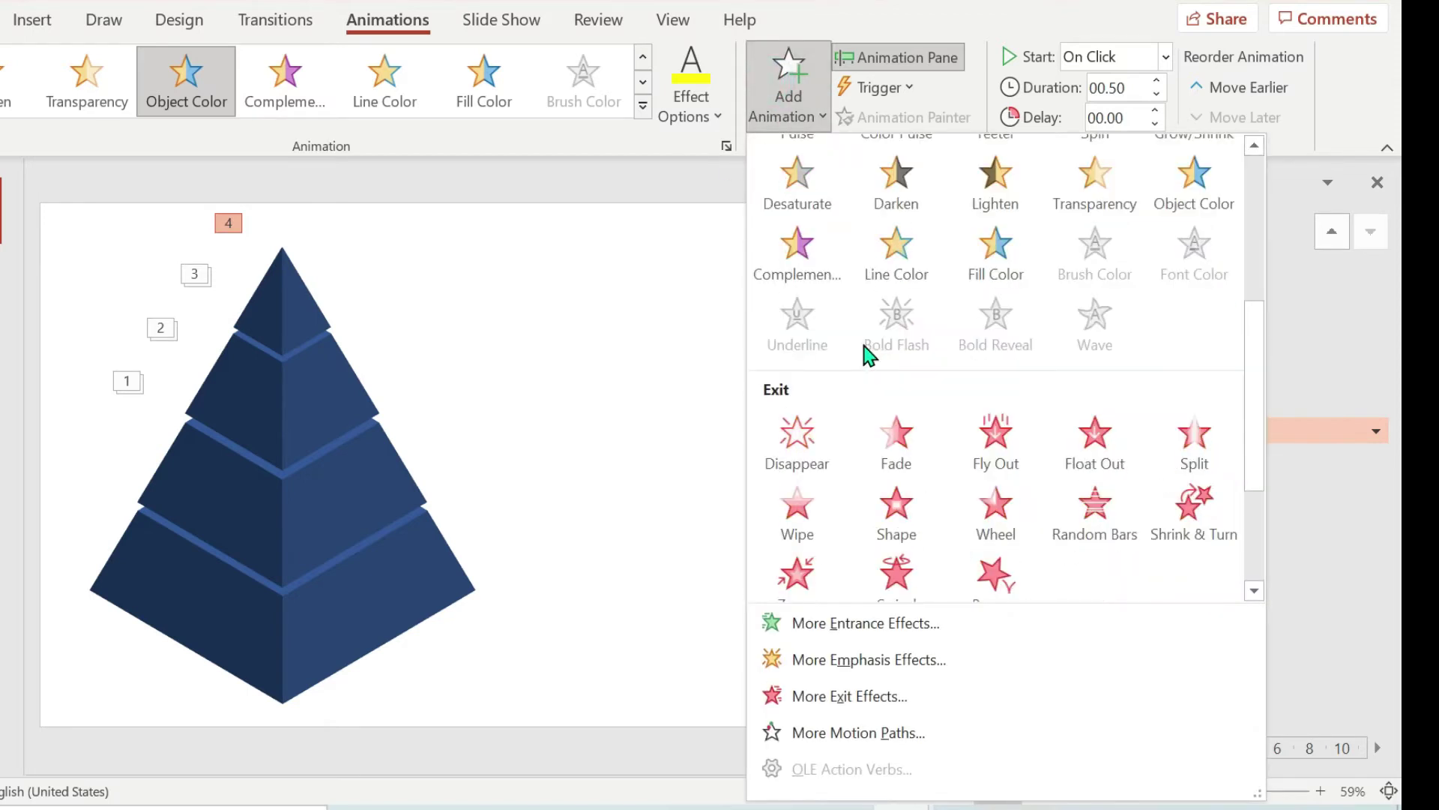
{"action": "left_click", "coordinate": [889, 285]}
{"action": "left_click", "coordinate": [681, 74]}
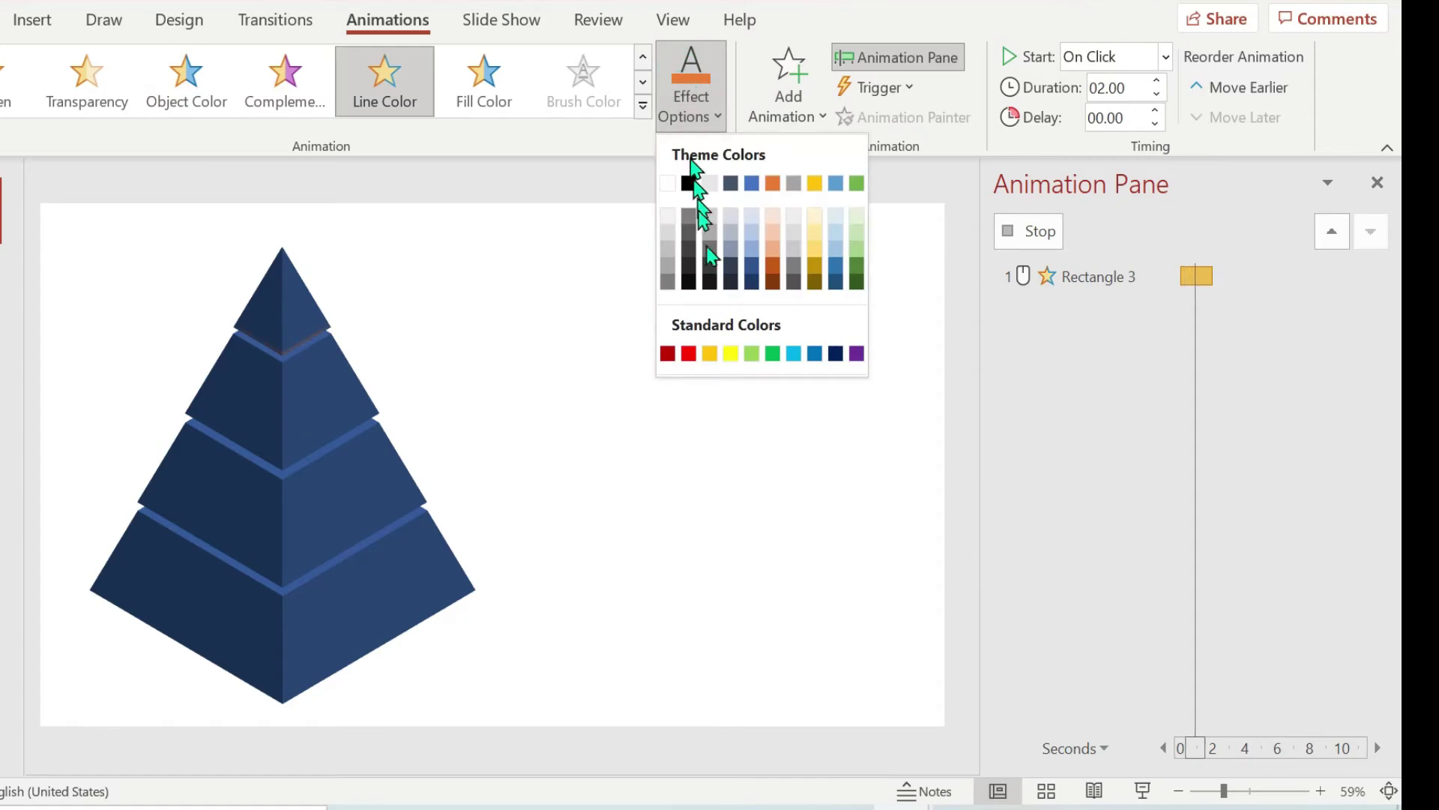
{"action": "left_click", "coordinate": [730, 353]}
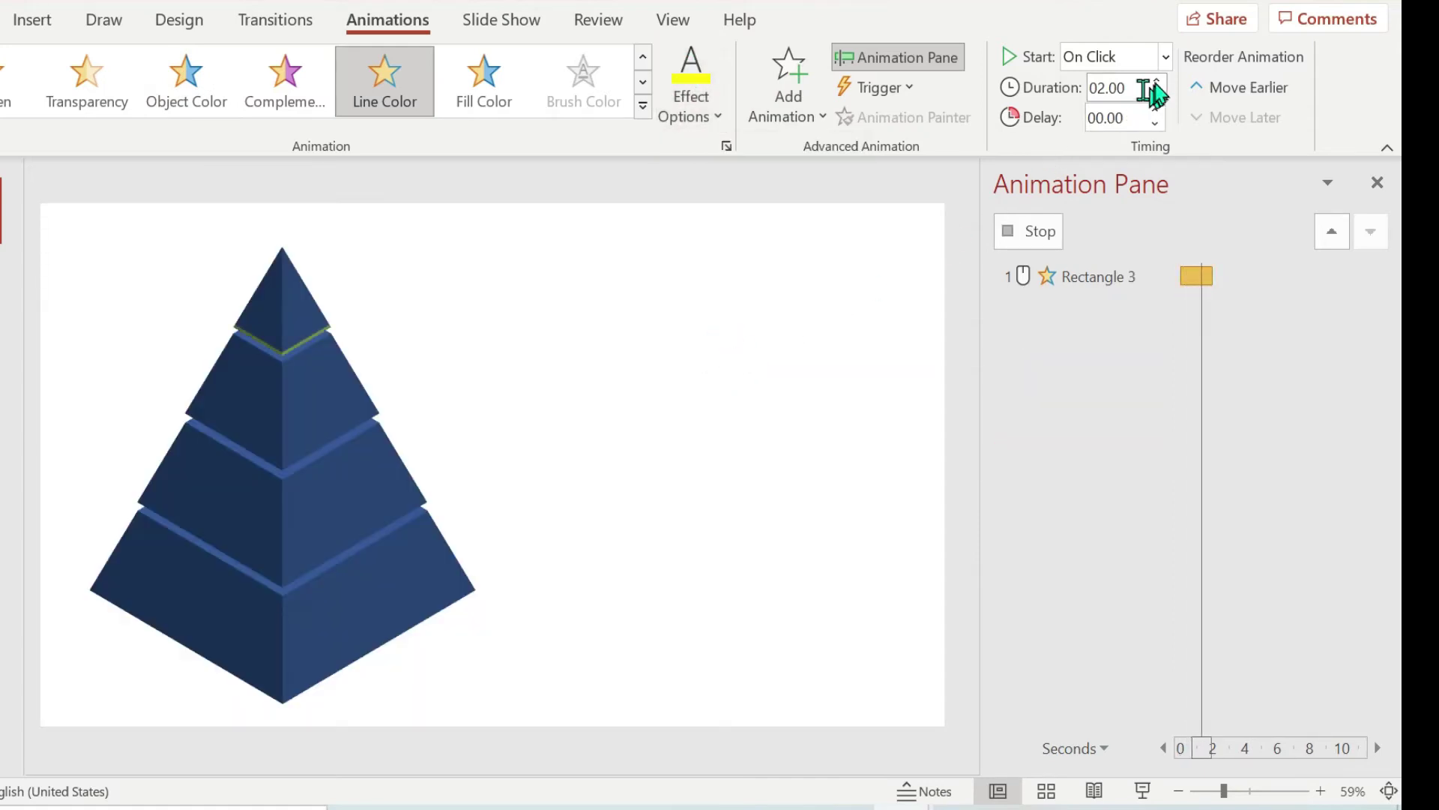
{"action": "left_click", "coordinate": [1166, 56]}
{"action": "left_click", "coordinate": [1145, 120]}
{"action": "double_click", "coordinate": [1138, 90]}
{"action": "type", "text": "0.5"}
{"action": "key", "text": "Return"}
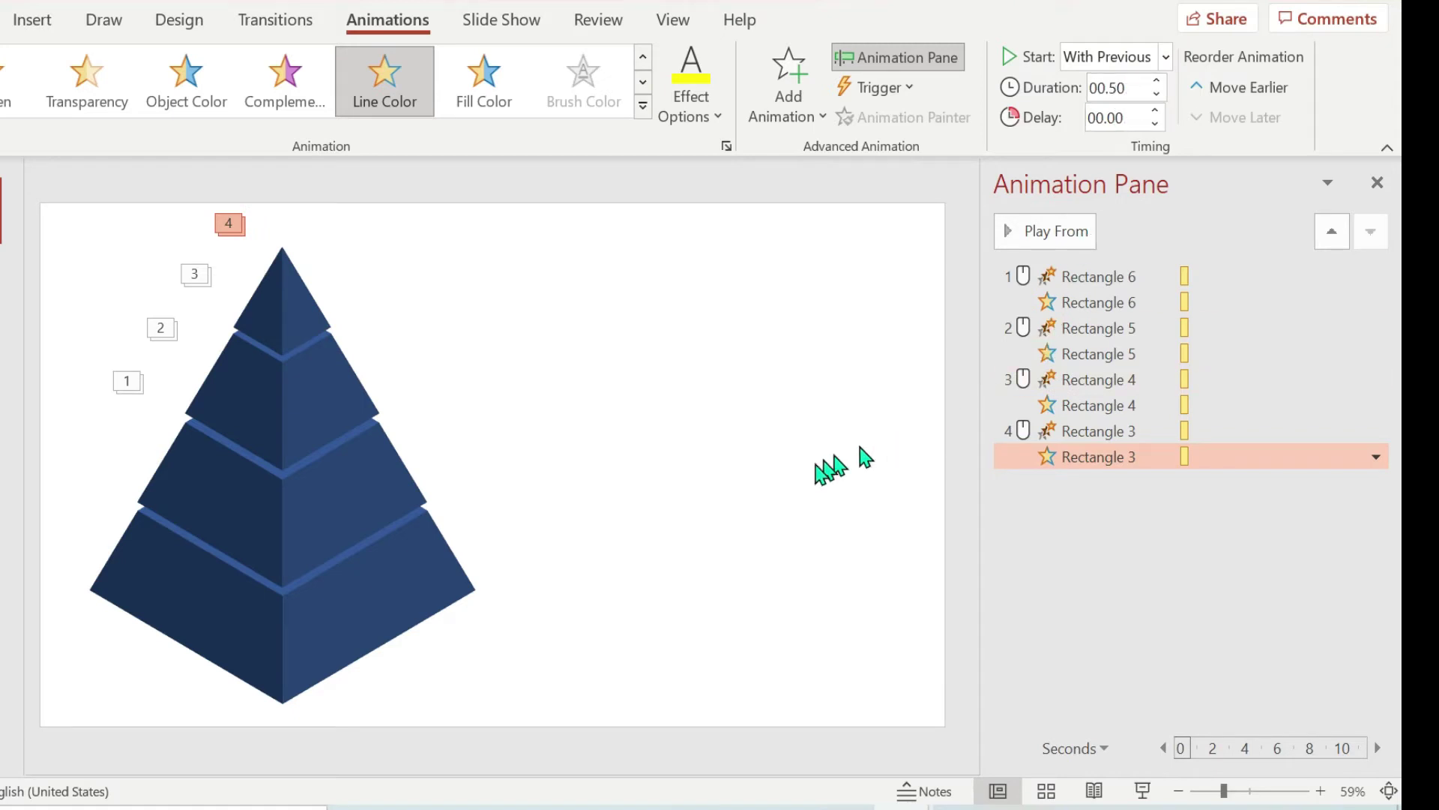
{"action": "left_click", "coordinate": [806, 463]}
Step: Run the slide show and click through the four tier recolour animations from the bottom up
{"action": "left_click", "coordinate": [1142, 791]}
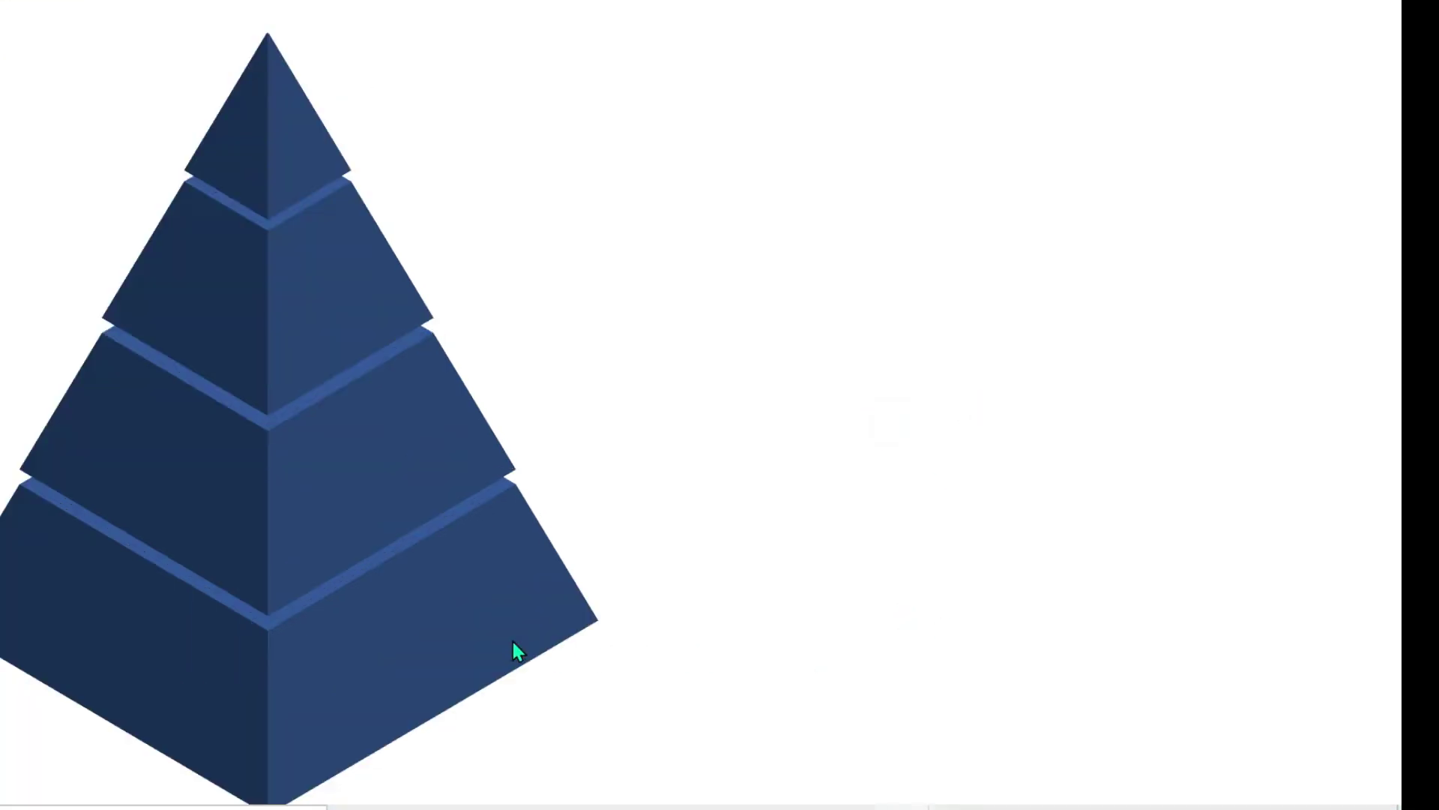
{"action": "left_click", "coordinate": [539, 643]}
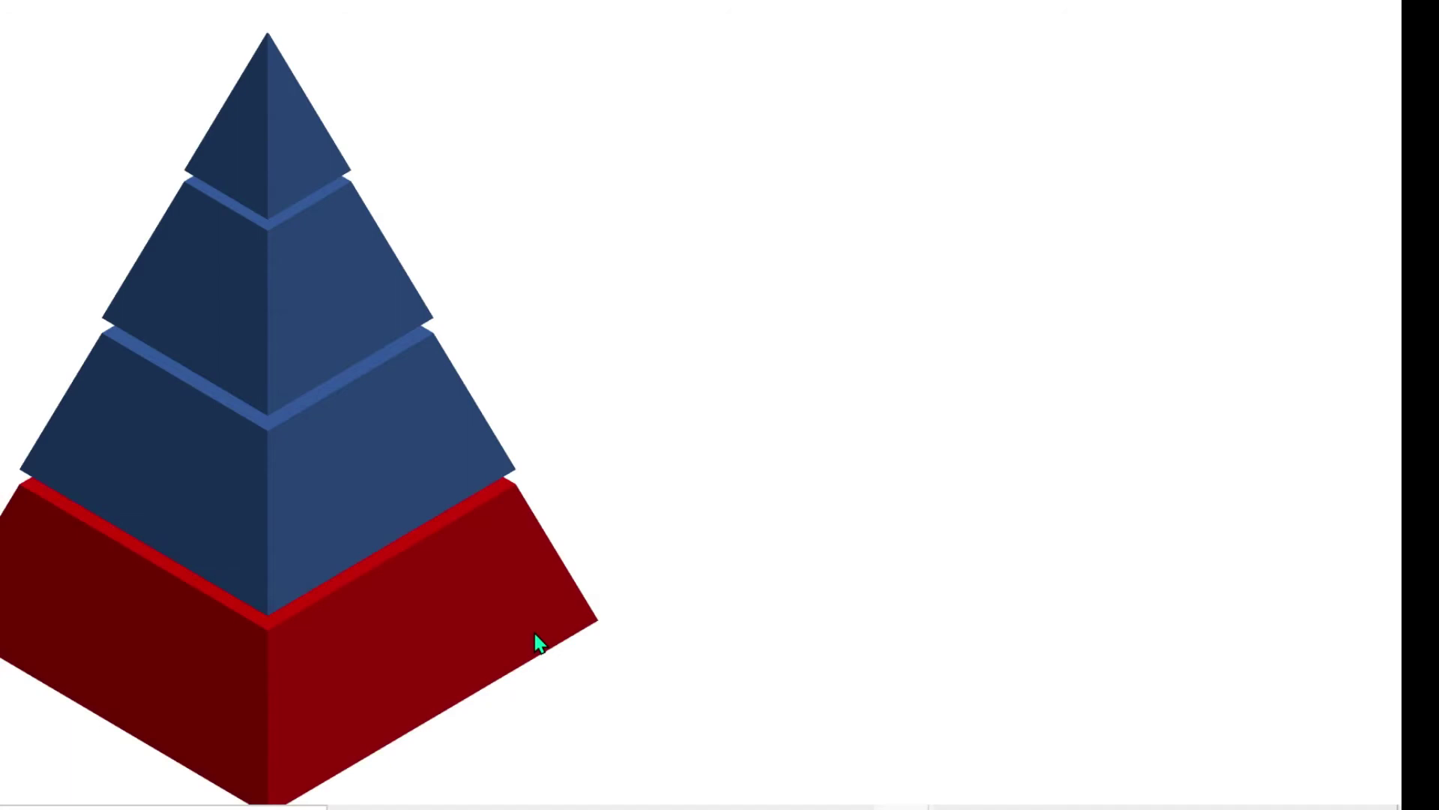
{"action": "left_click", "coordinate": [538, 643]}
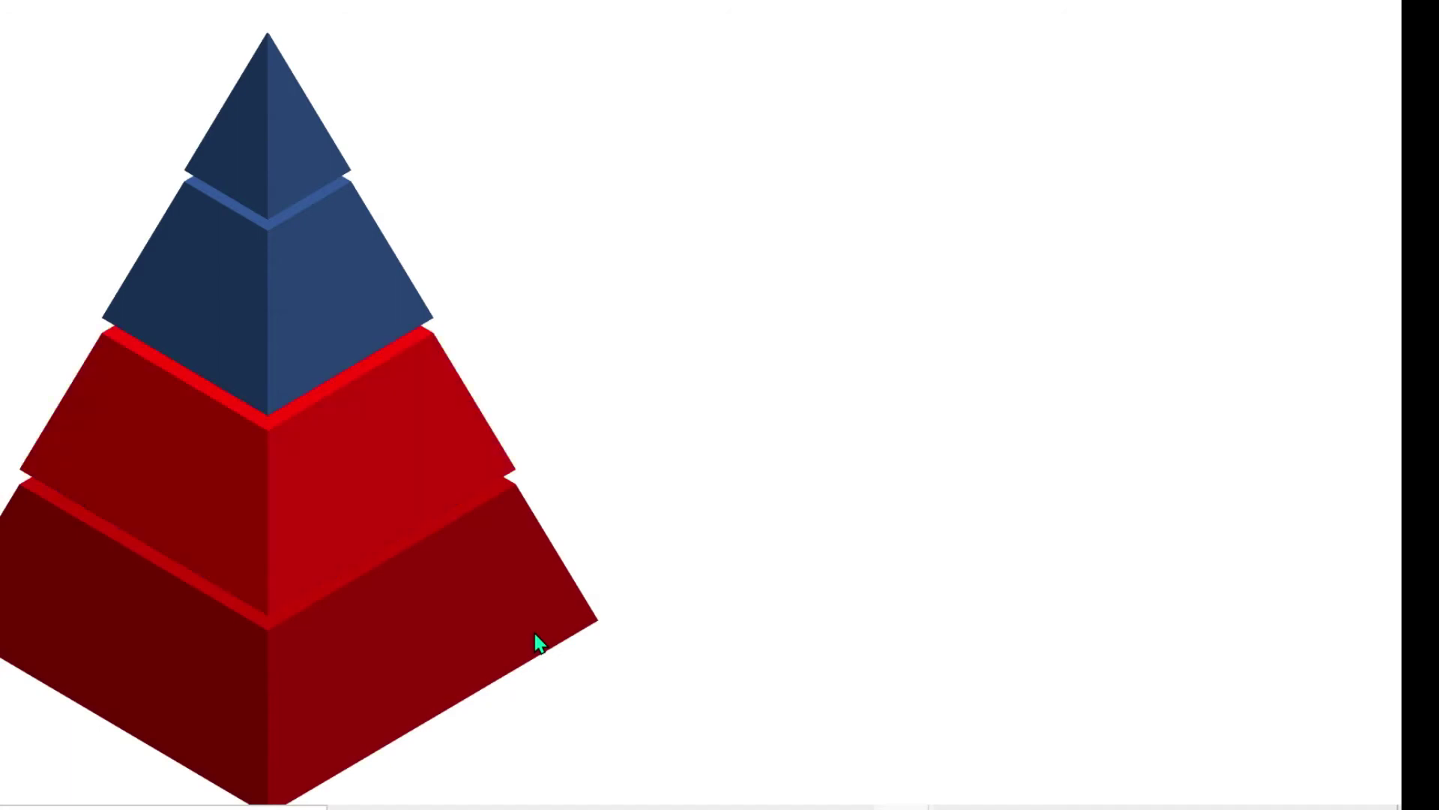
{"action": "left_click", "coordinate": [538, 643]}
{"action": "left_click", "coordinate": [538, 643]}
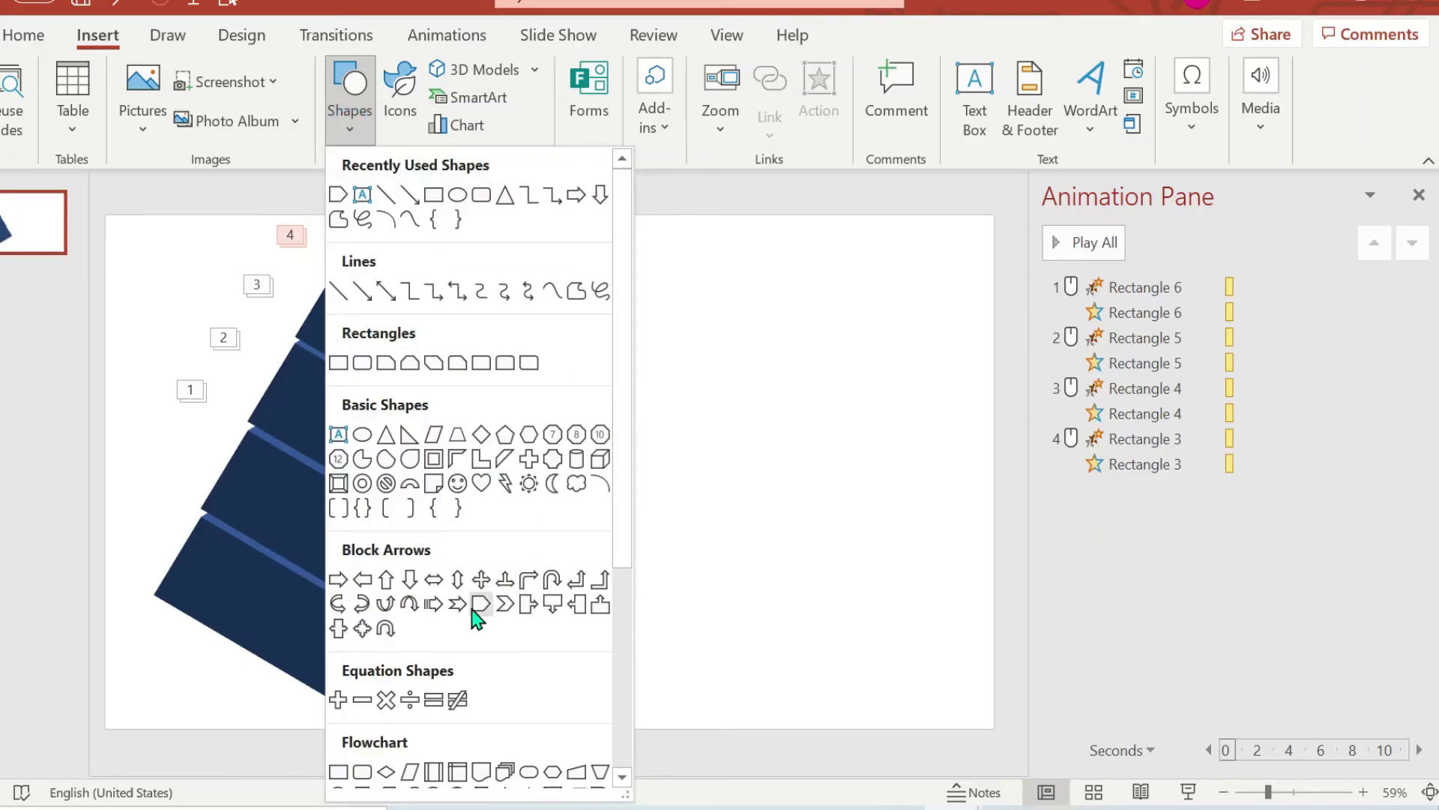
Step: Draw a Block Arrows pentagon shape out from the pyramid's right edge
{"action": "left_click", "coordinate": [477, 608]}
{"action": "mouse_move", "coordinate": [482, 514]}
{"action": "left_mouse_down"}
{"action": "mouse_move", "coordinate": [547, 591]}
{"action": "mouse_move", "coordinate": [684, 637]}
{"action": "mouse_move", "coordinate": [780, 601]}
{"action": "mouse_move", "coordinate": [882, 624]}
{"action": "left_mouse_up"}
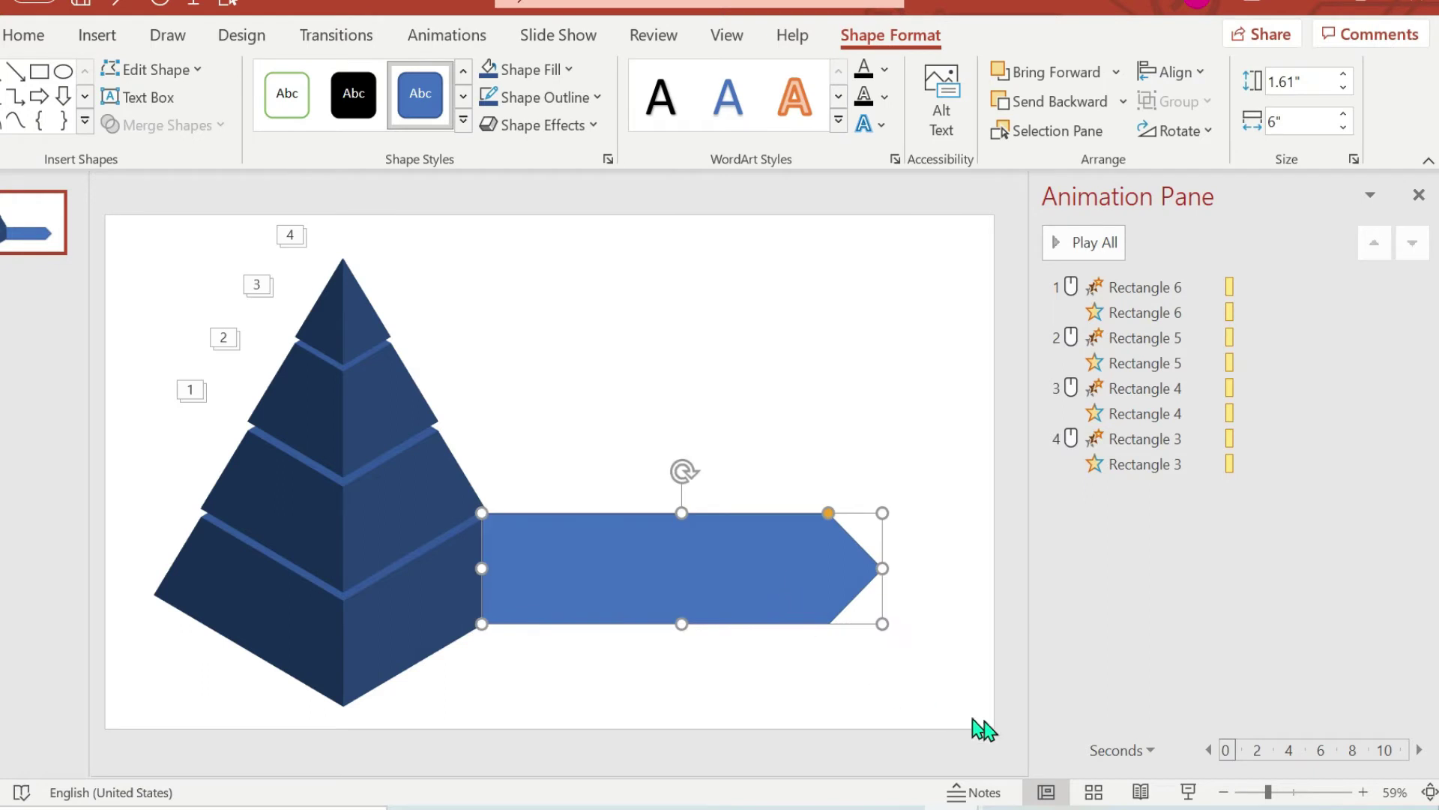
{"action": "left_click_drag", "start_coordinate": [1269, 799], "coordinate": [1286, 801]}
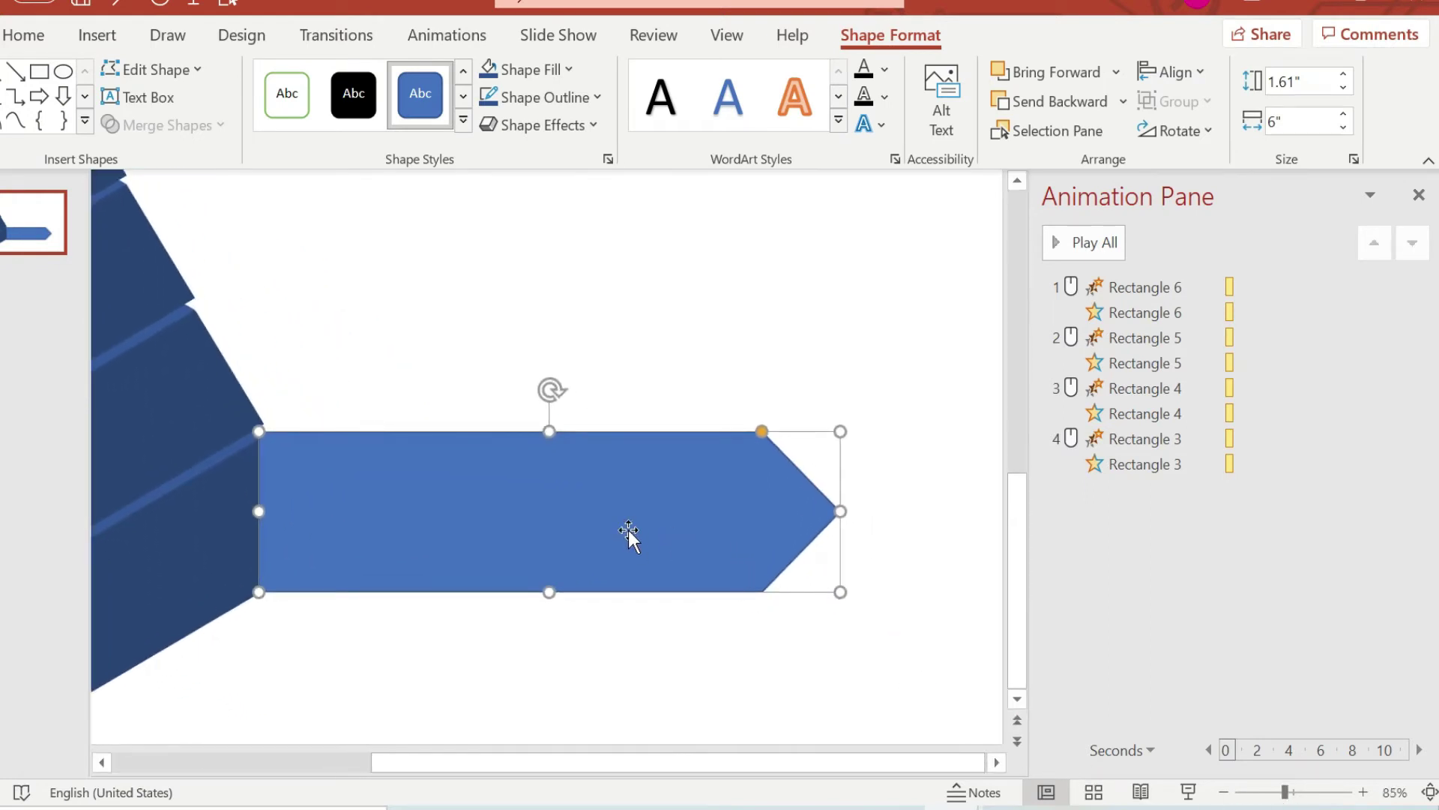
Step: Position the arrow against the pyramid's lower tiers and shorten it to 1.32" tall
{"action": "left_click_drag", "start_coordinate": [620, 521], "coordinate": [639, 490]}
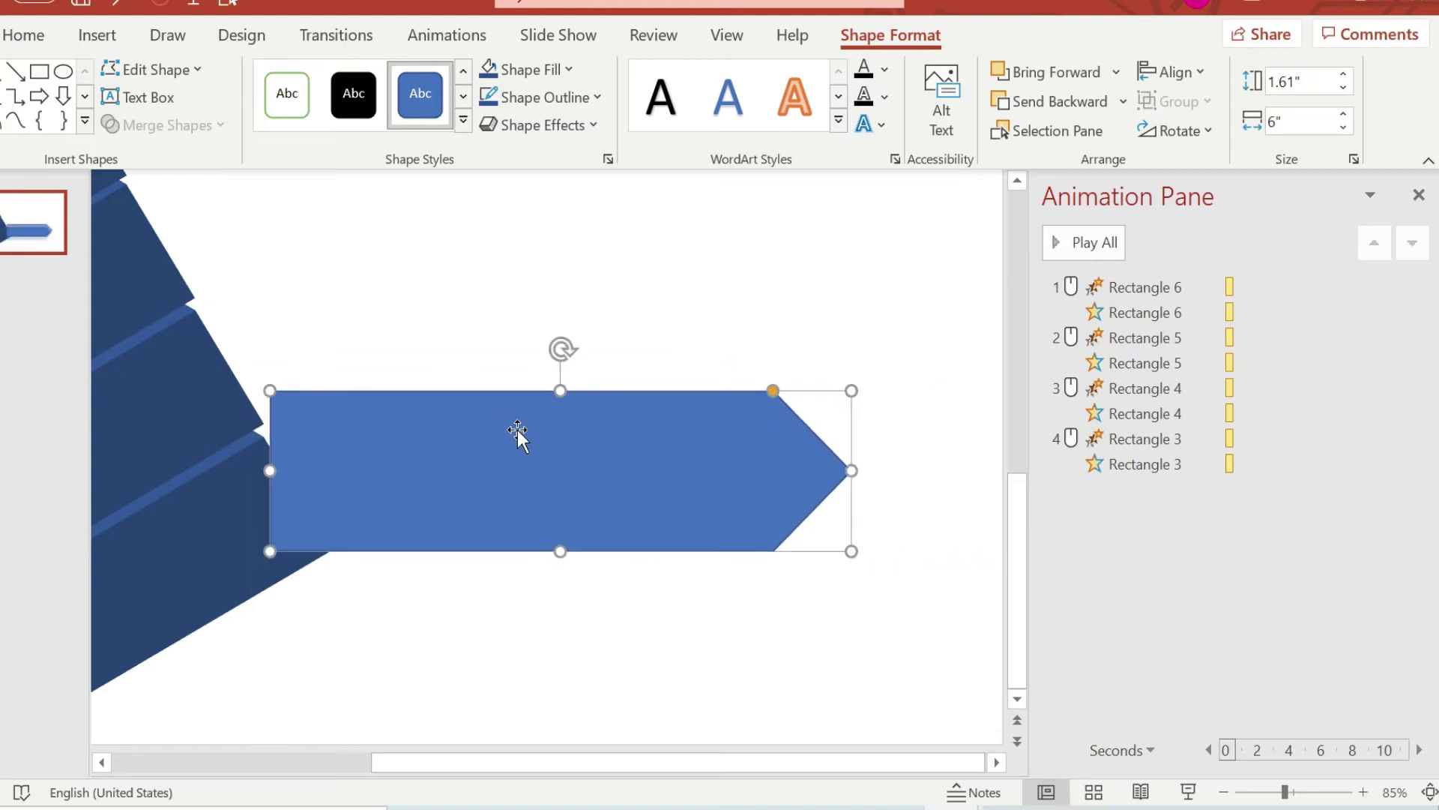
{"action": "left_click_drag", "start_coordinate": [561, 391], "coordinate": [566, 419]}
{"action": "left_click_drag", "start_coordinate": [321, 485], "coordinate": [307, 489]}
{"action": "left_click_drag", "start_coordinate": [402, 497], "coordinate": [398, 492]}
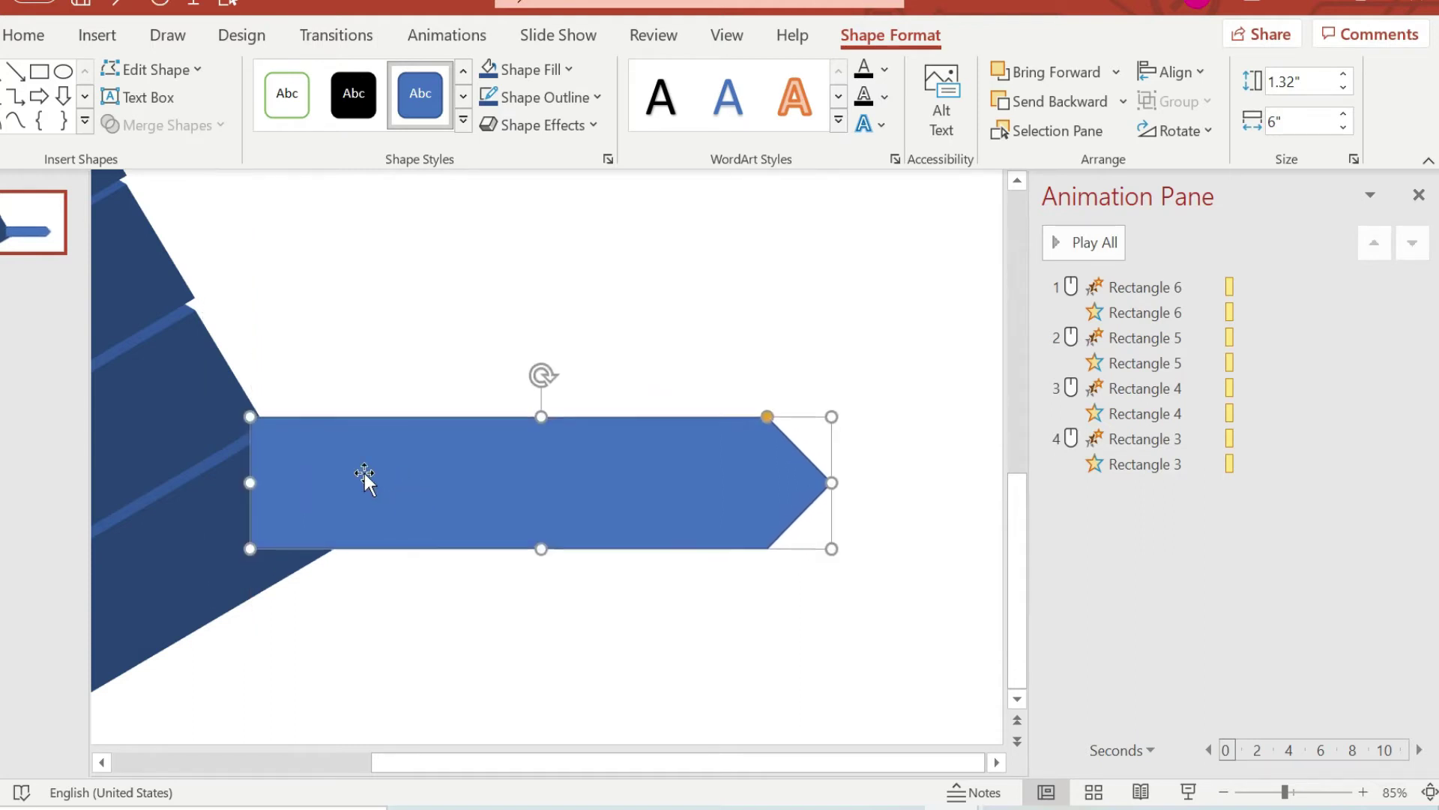
{"action": "key", "text": "ctrl+Down"}
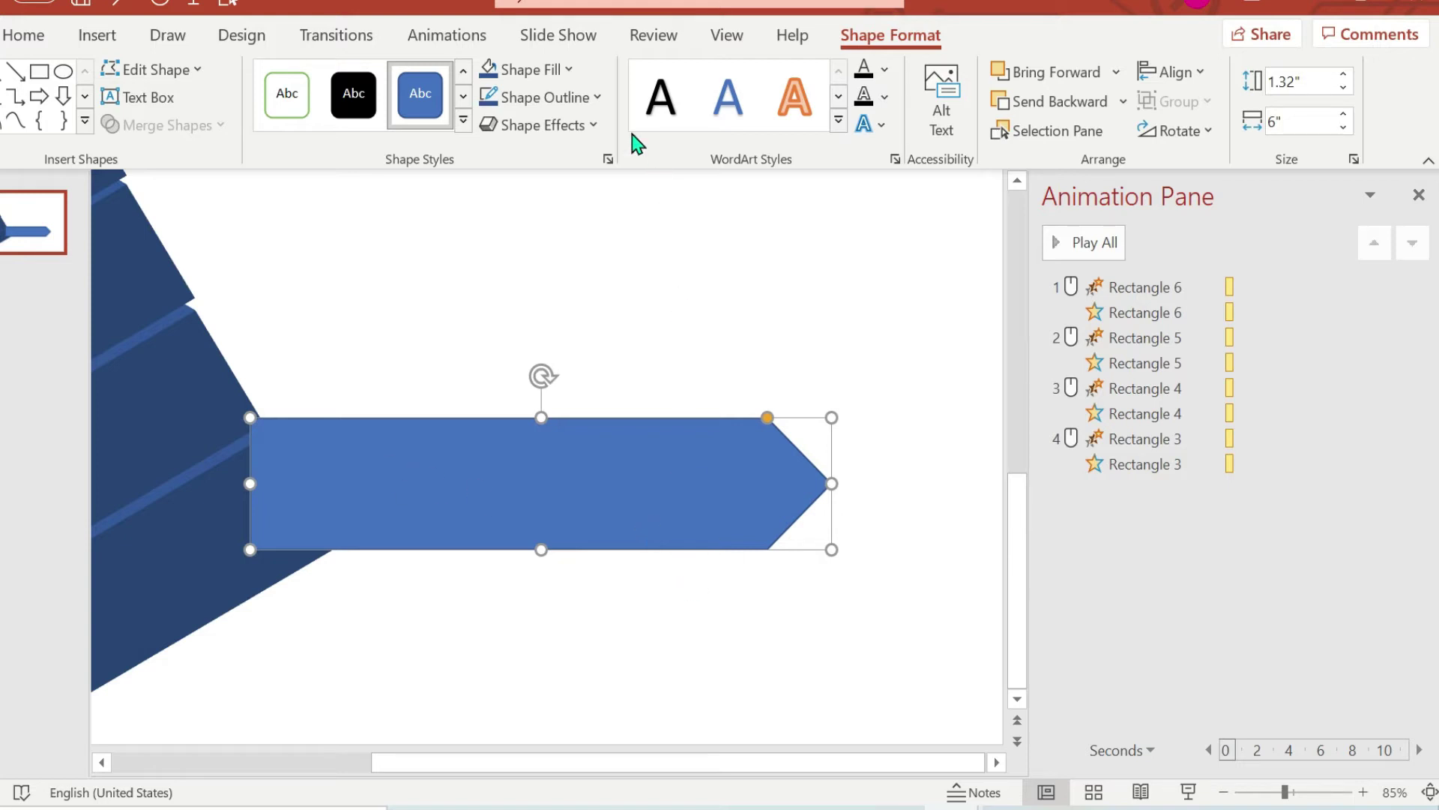
{"action": "left_click", "coordinate": [598, 101]}
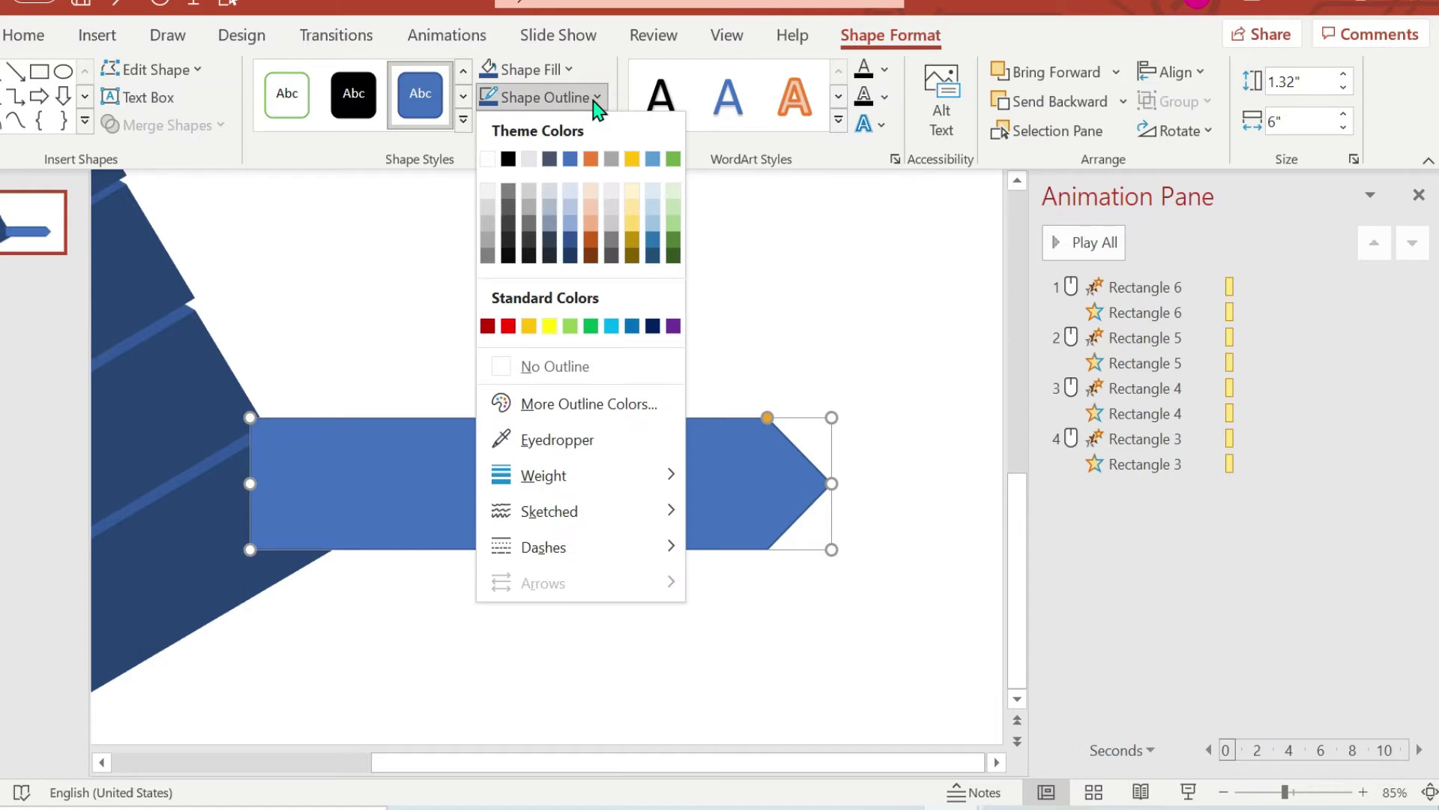
Step: Give the arrow a dark red outline and a dark red fill
{"action": "left_click", "coordinate": [487, 326]}
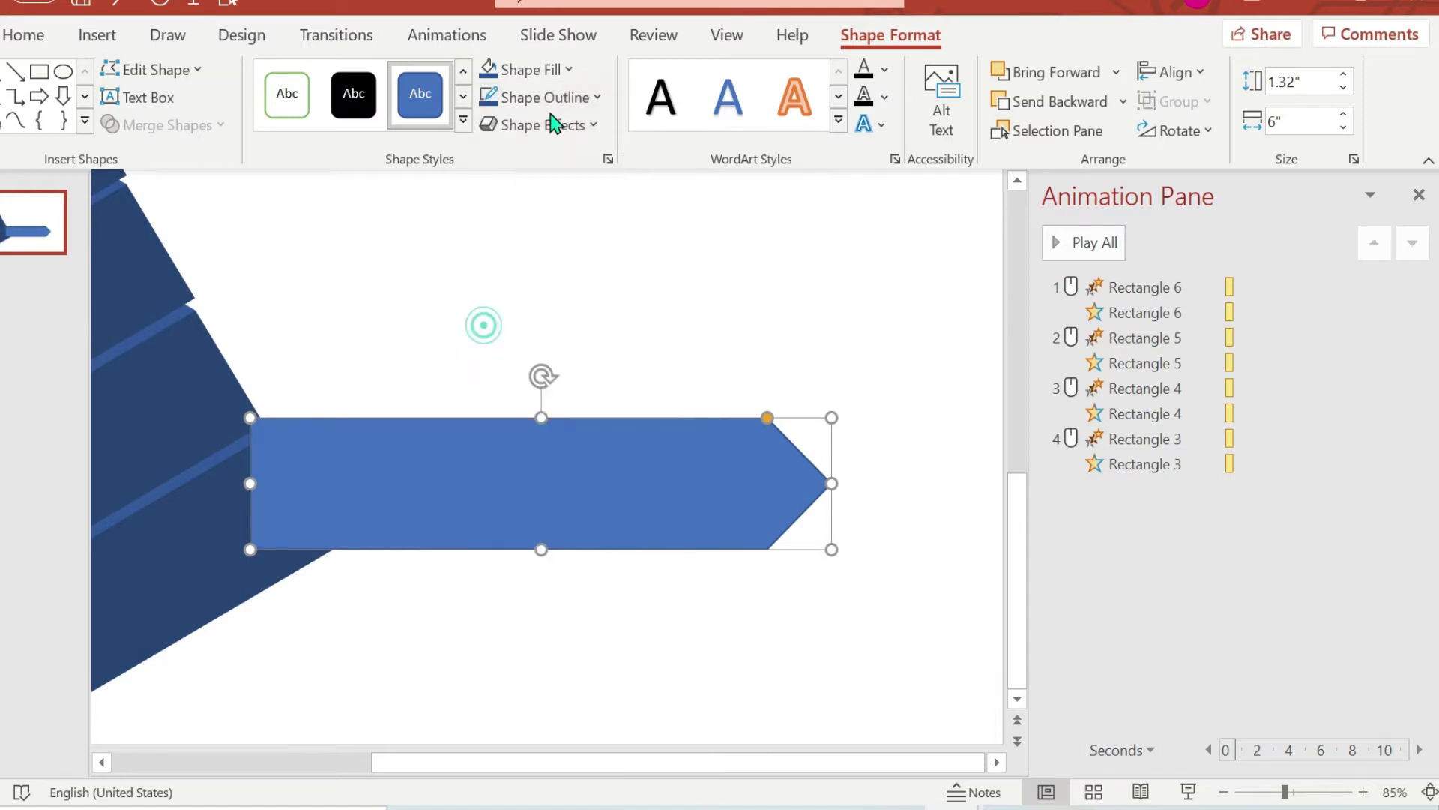
{"action": "left_click", "coordinate": [556, 73]}
{"action": "left_click", "coordinate": [488, 296]}
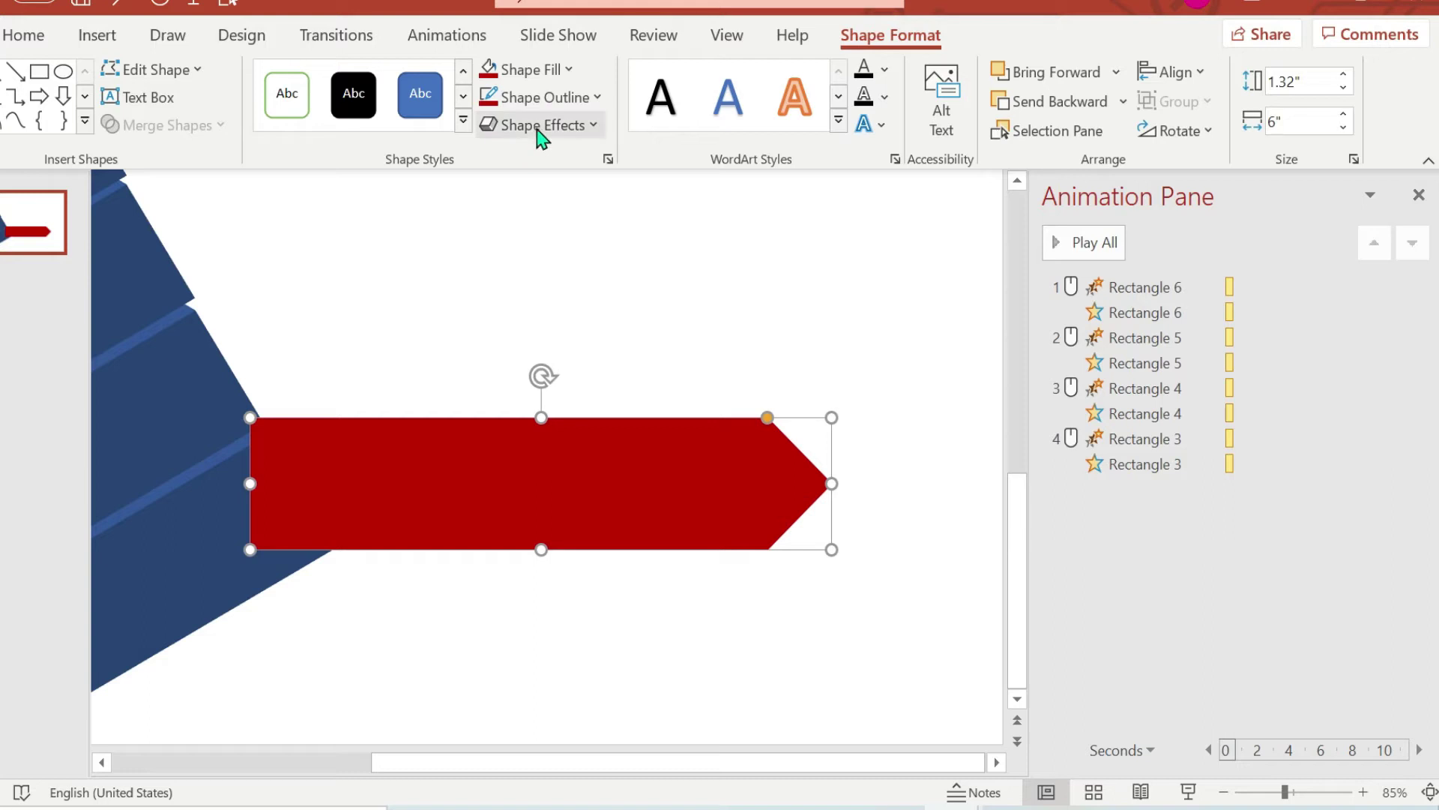
Step: Apply the Dark Variations Linear Up gradient to the arrow's fill
{"action": "left_click", "coordinate": [568, 70]}
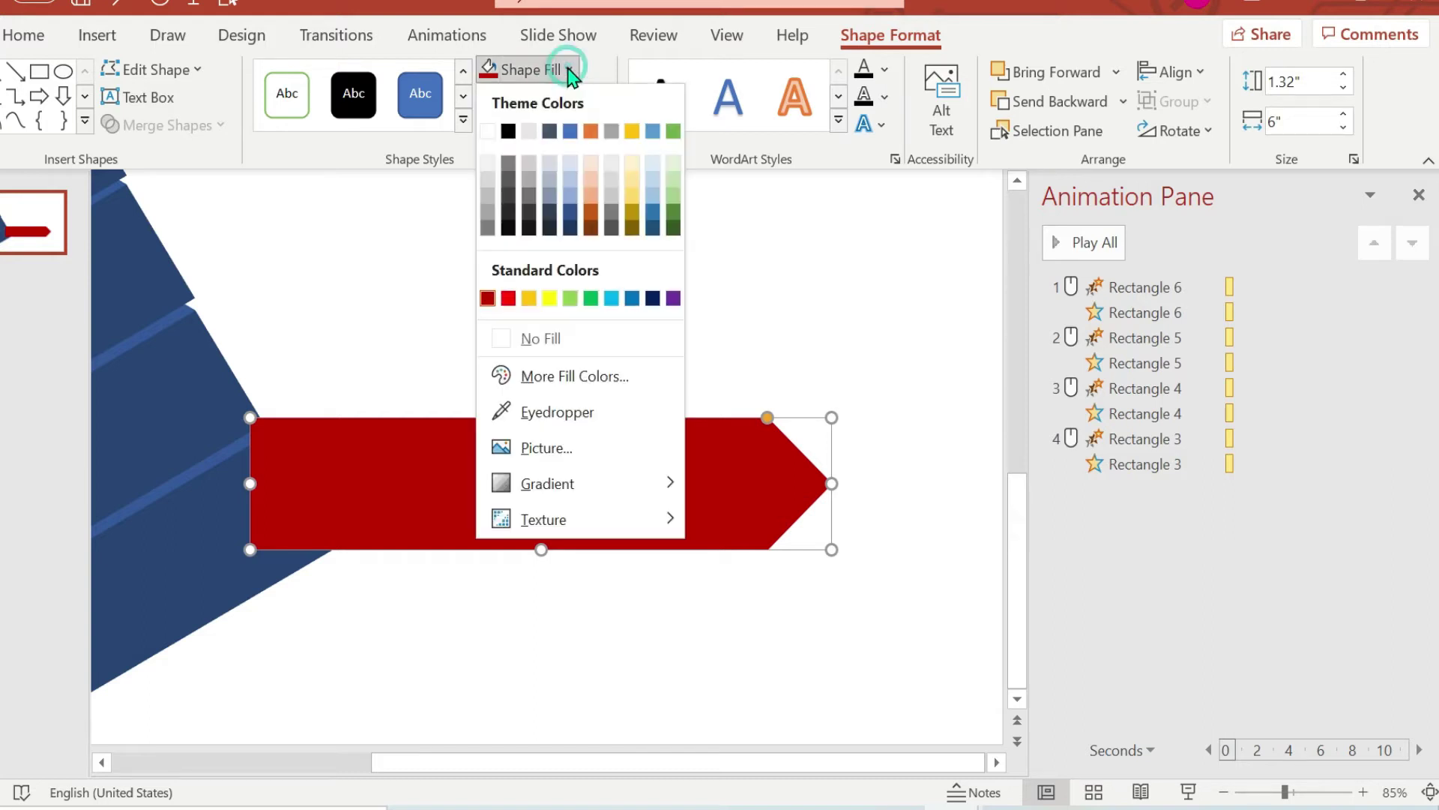
{"action": "mouse_move", "coordinate": [538, 491]}
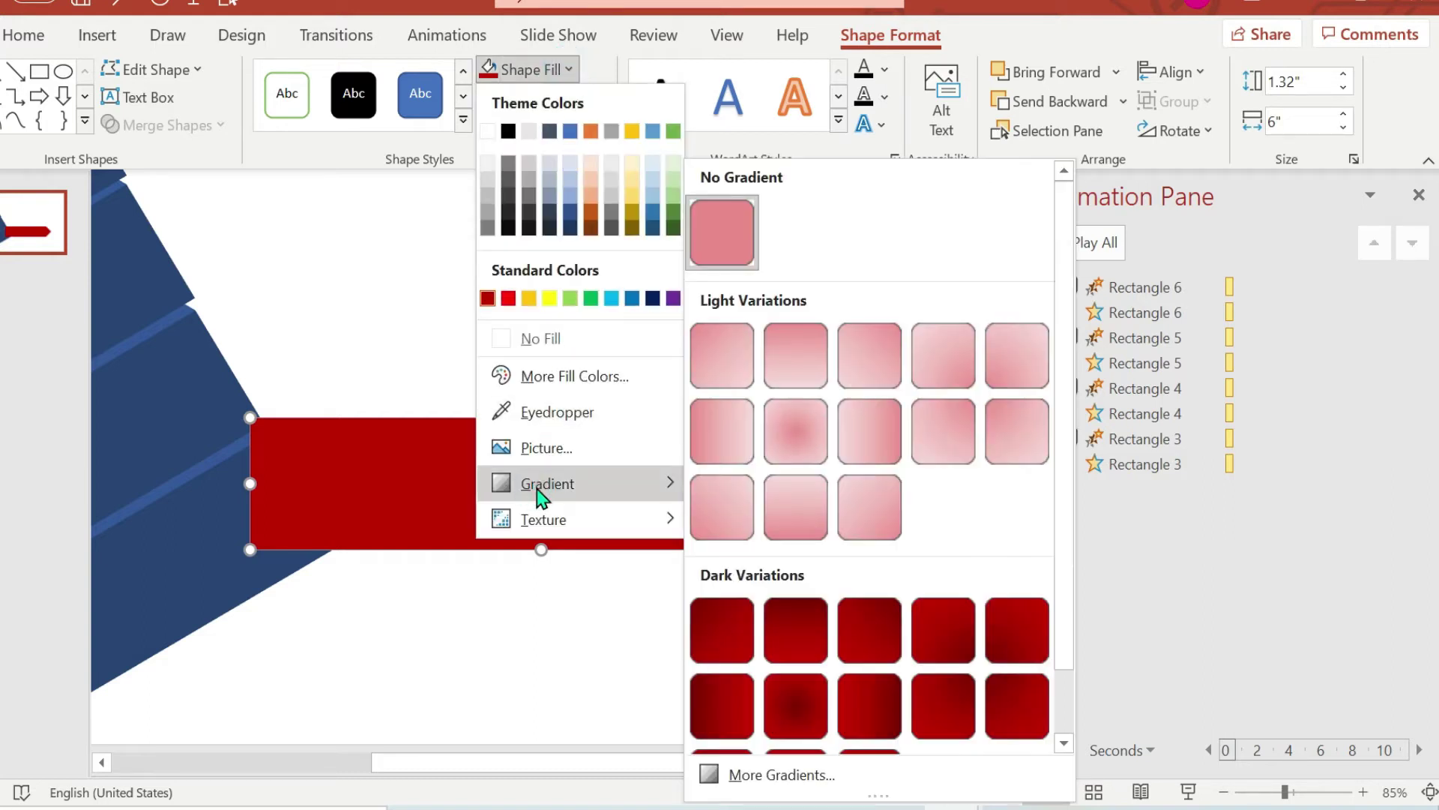
{"action": "scroll", "coordinate": [847, 655], "scroll_direction": "down", "scroll_amount": 1}
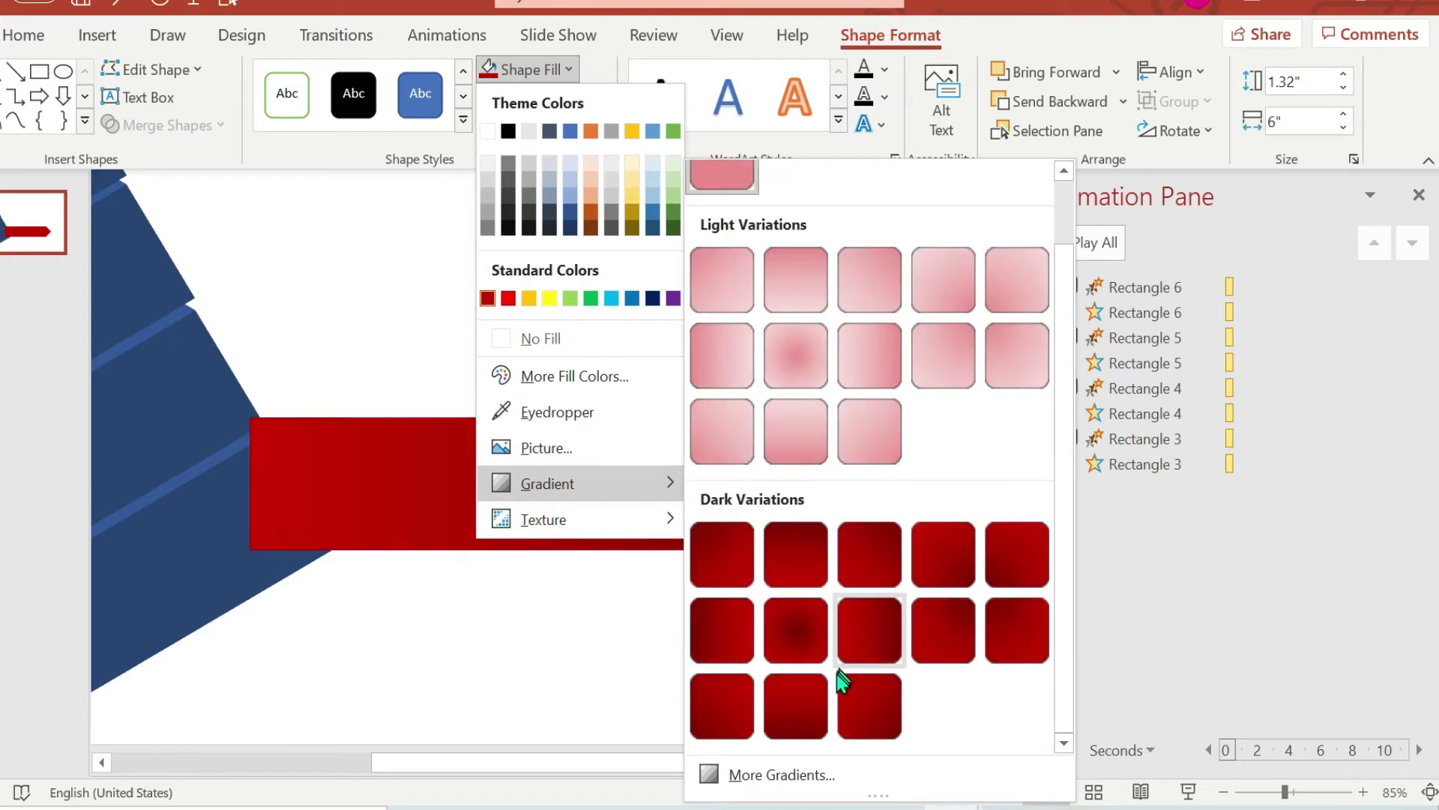
{"action": "left_click", "coordinate": [796, 705]}
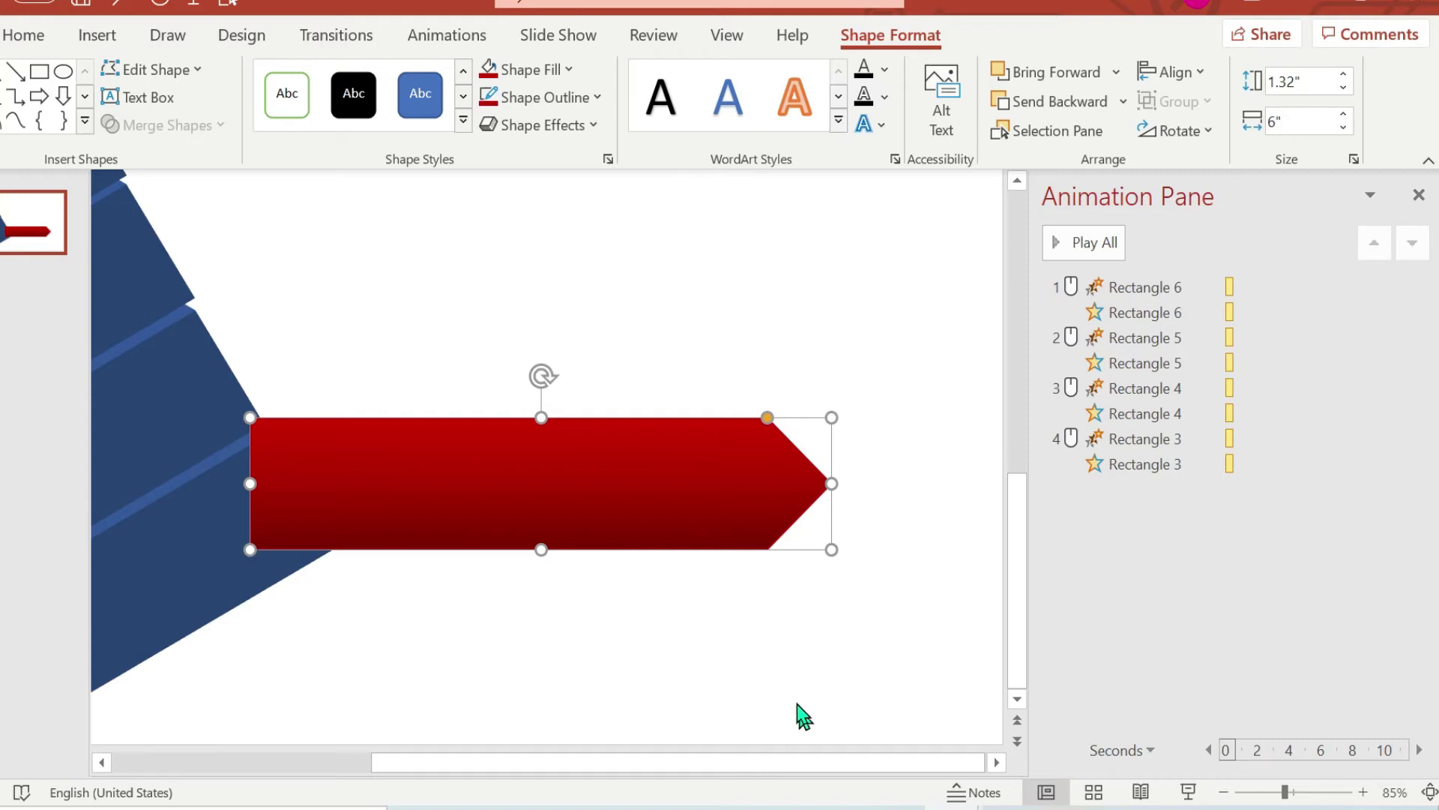
{"action": "right_click", "coordinate": [670, 514]}
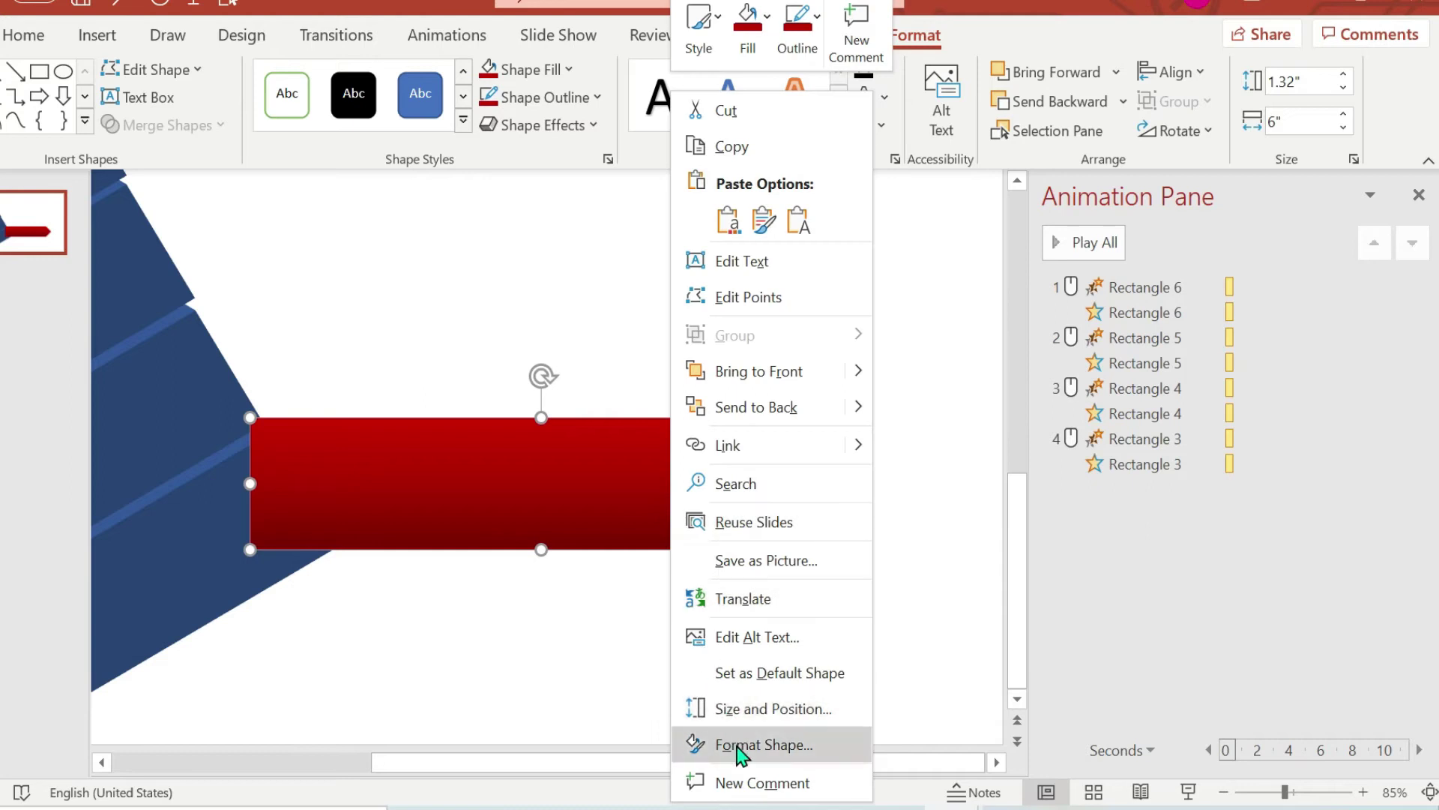
Step: Apply the first Outer shadow preset to the arrow in Format Shape Effects
{"action": "left_click", "coordinate": [738, 742]}
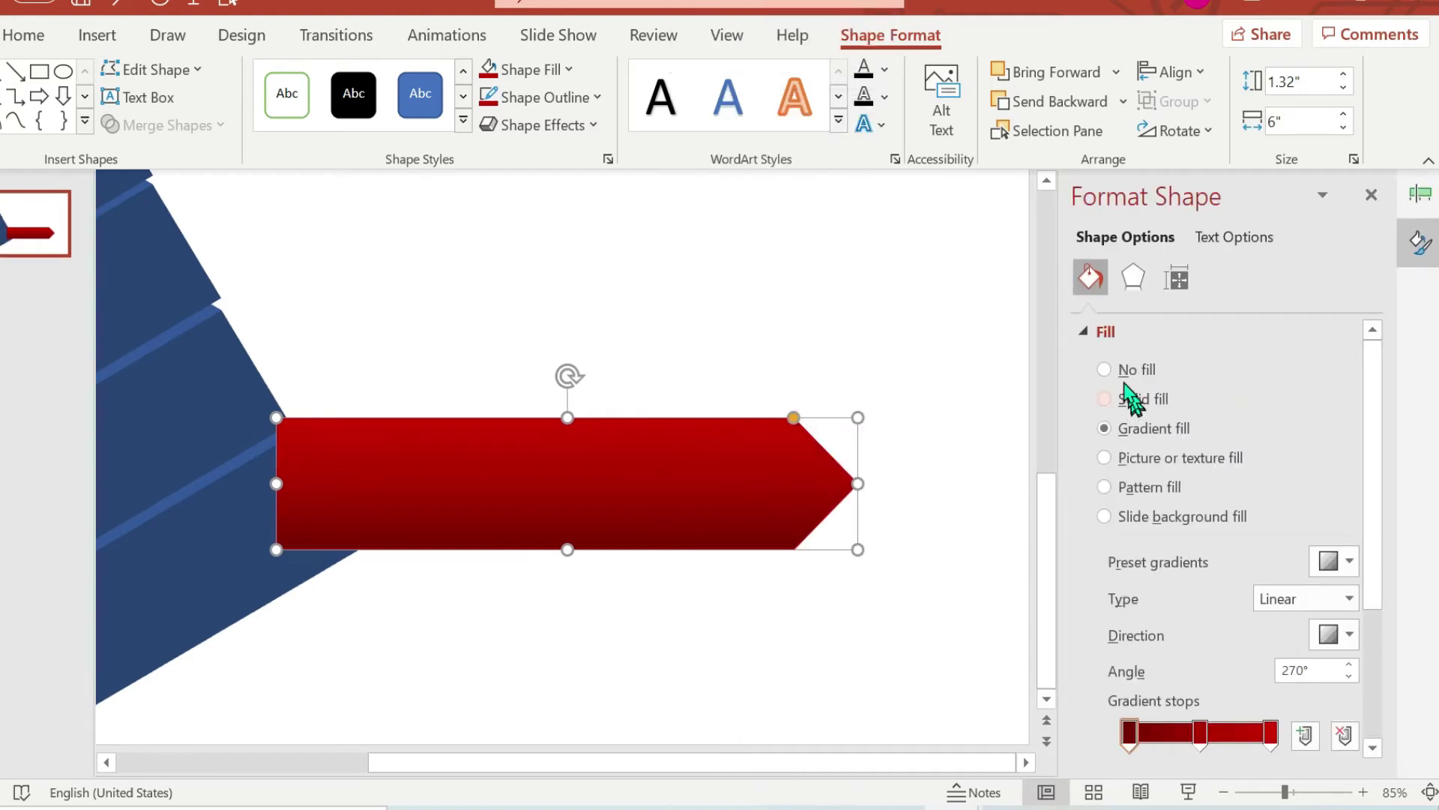
{"action": "left_click", "coordinate": [1132, 284]}
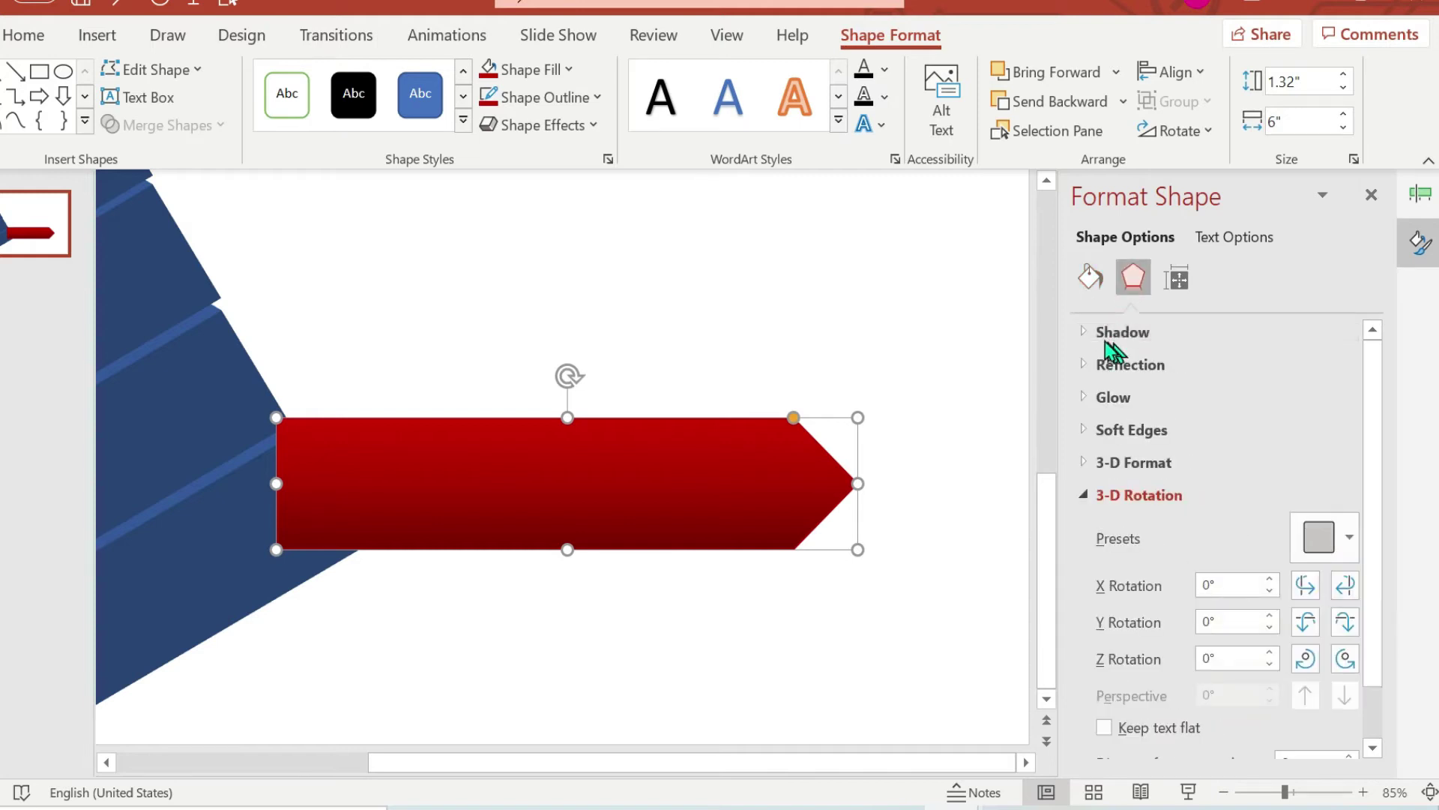
{"action": "left_click", "coordinate": [1101, 332]}
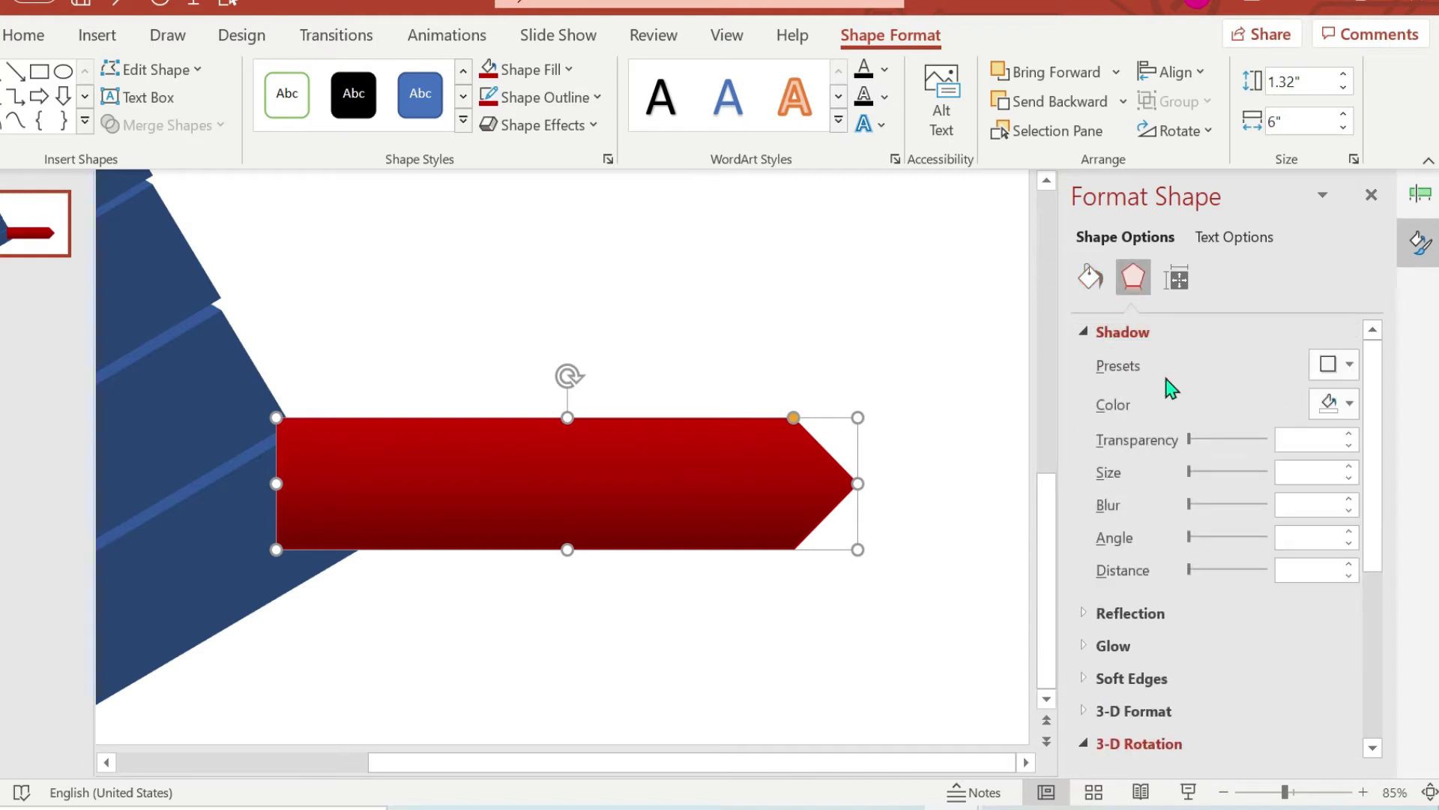
{"action": "left_click", "coordinate": [1349, 366]}
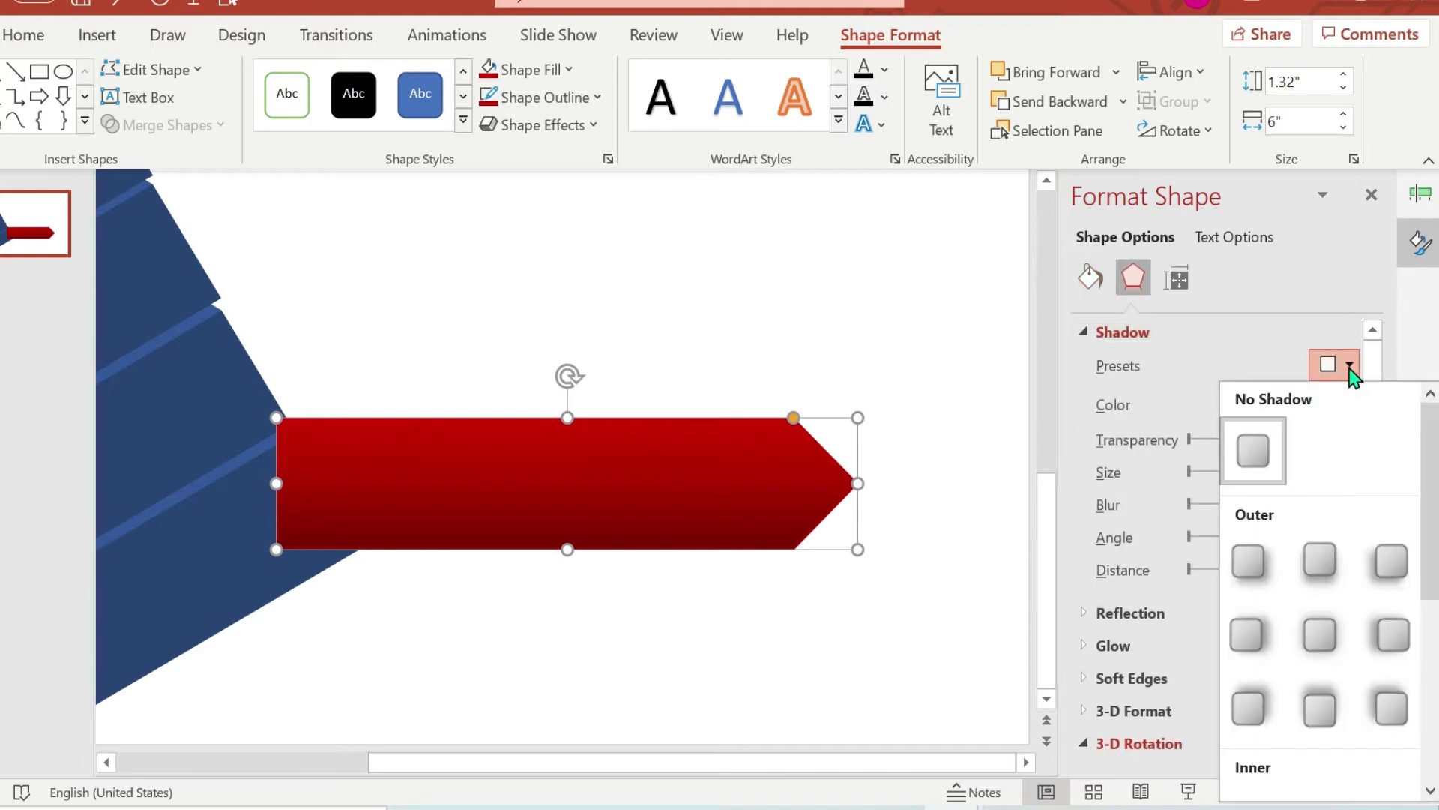
{"action": "left_click", "coordinate": [1263, 562]}
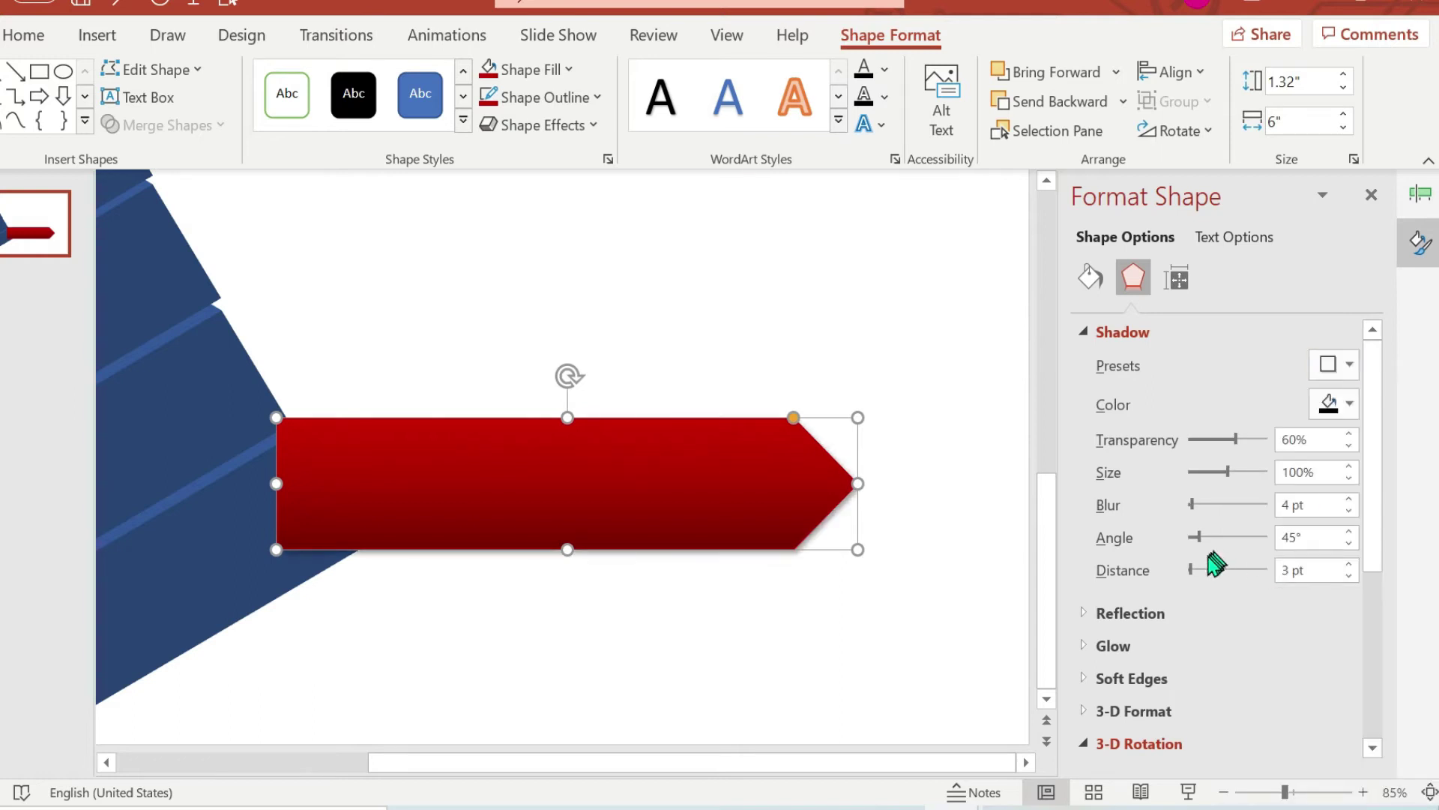
Step: Set the shadow's Distance to 10 pt and Blur to 10 pt
{"action": "left_click_drag", "start_coordinate": [1195, 570], "coordinate": [1198, 570]}
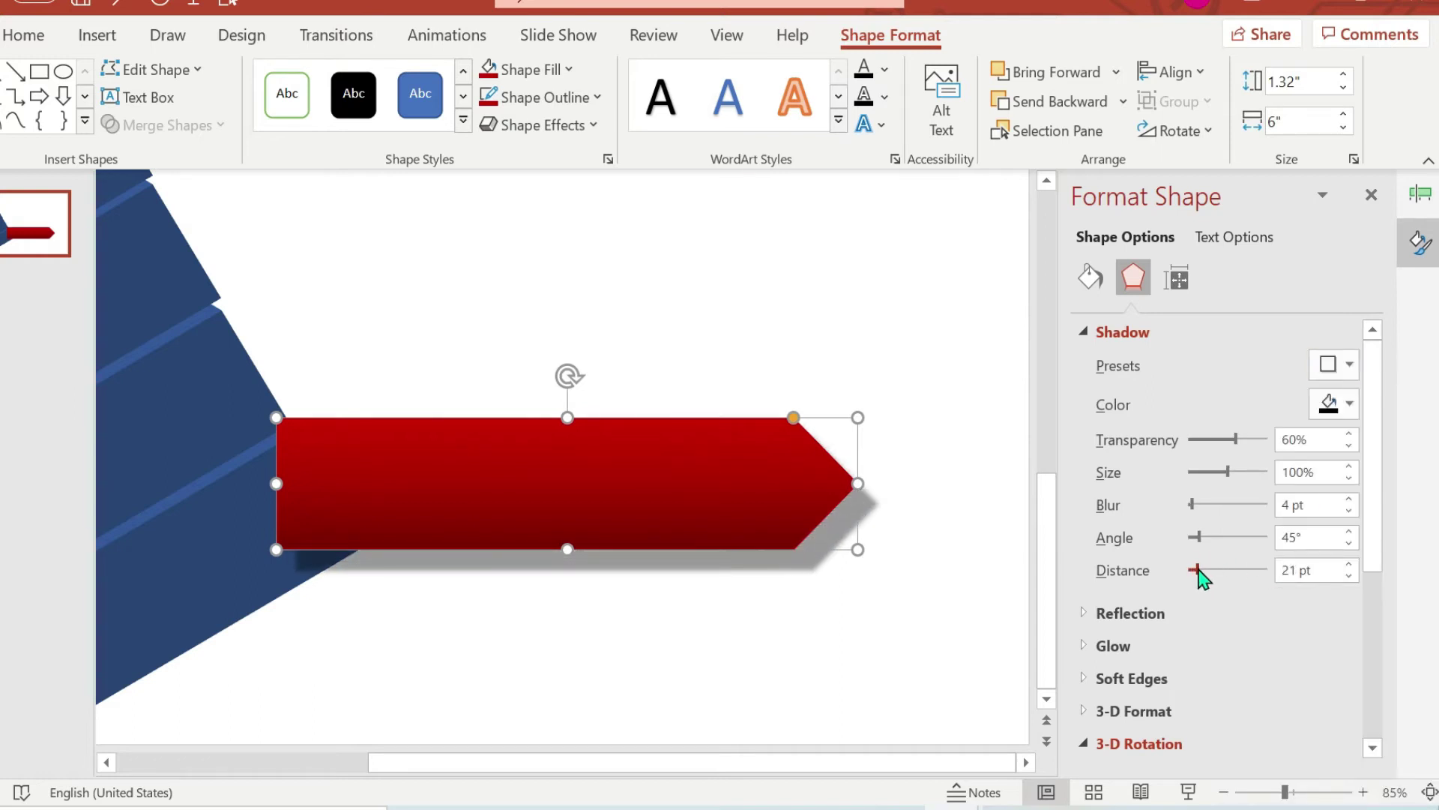
{"action": "left_click", "coordinate": [1286, 570]}
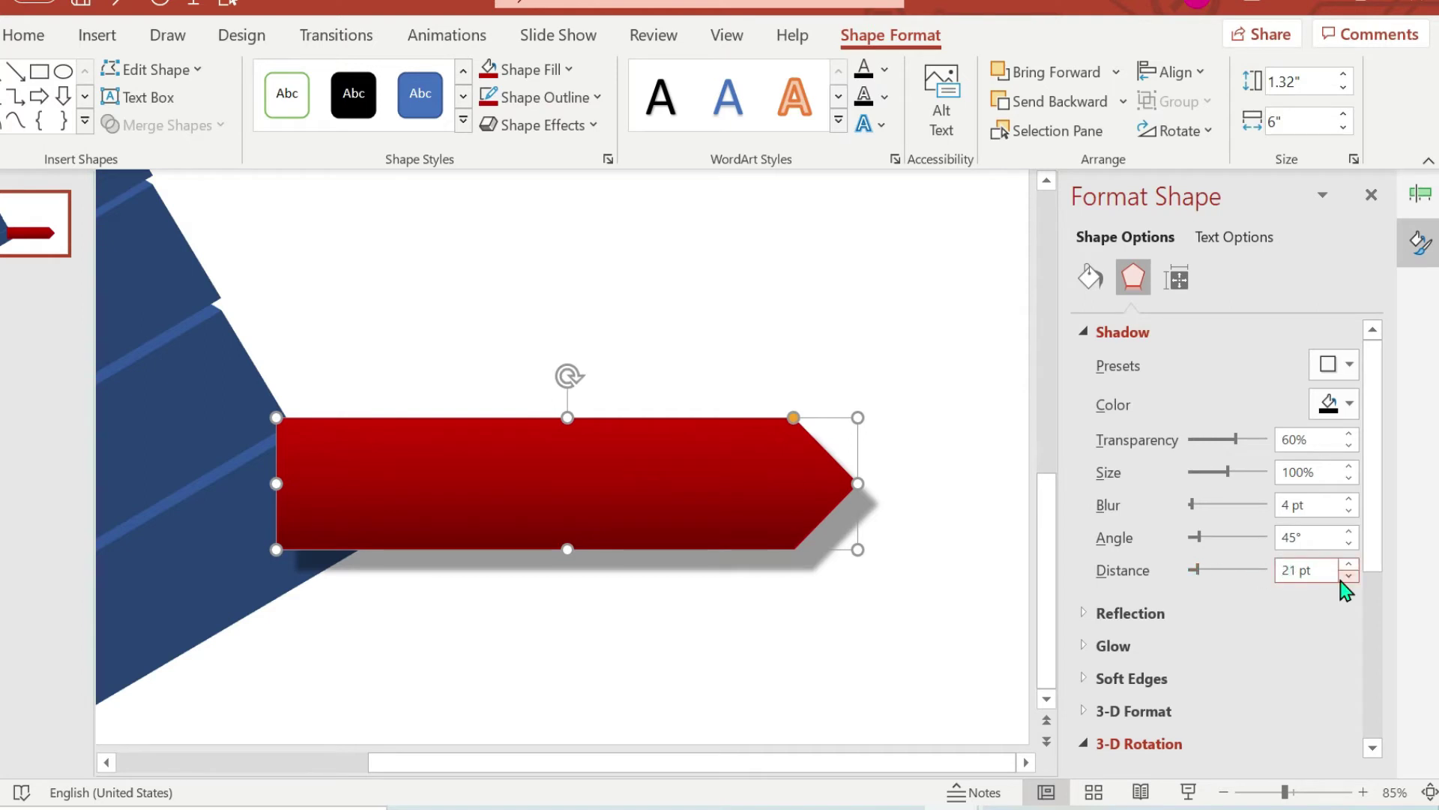
{"action": "key", "text": "BackSpace"}
{"action": "type", "text": "0"}
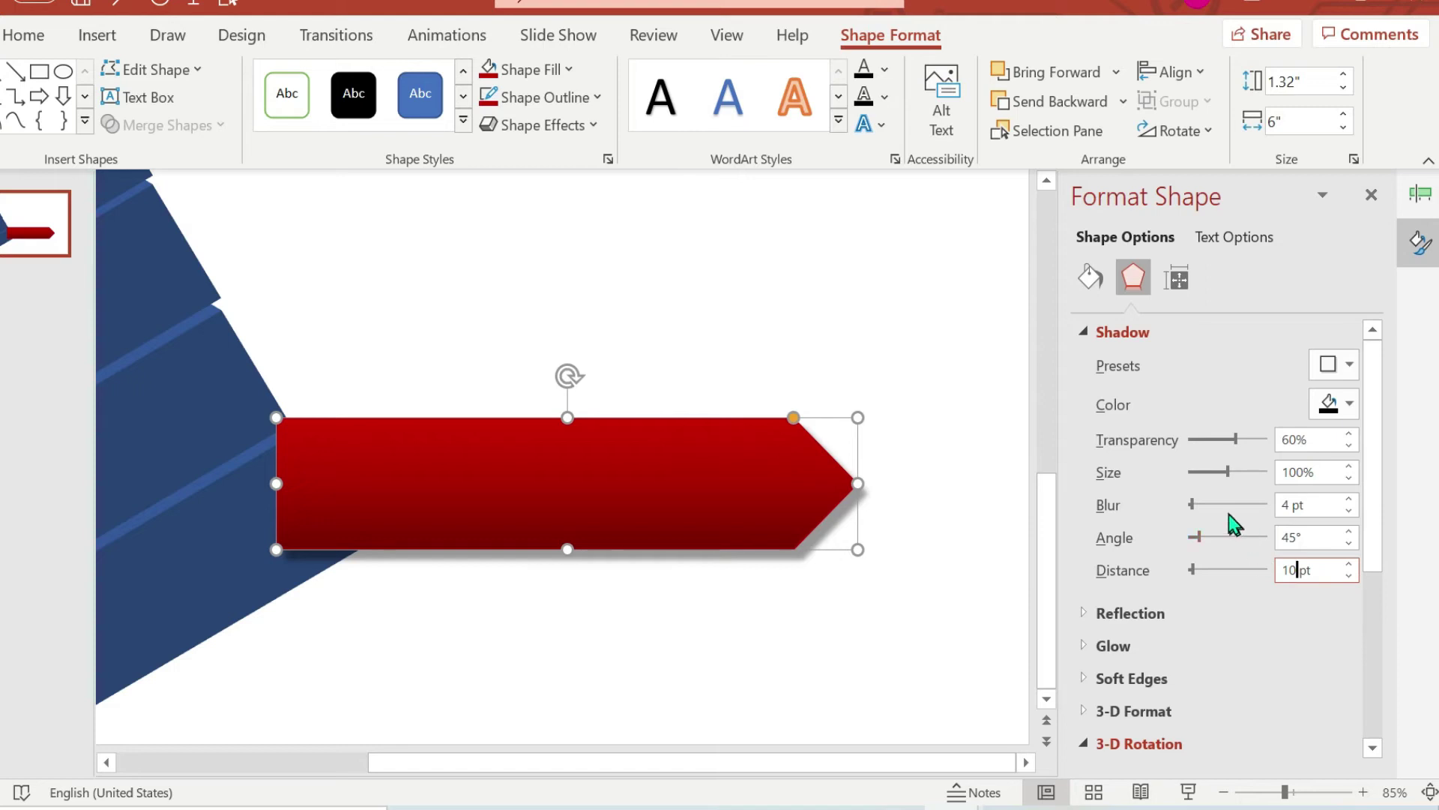
{"action": "left_click_drag", "start_coordinate": [1192, 506], "coordinate": [1196, 507]}
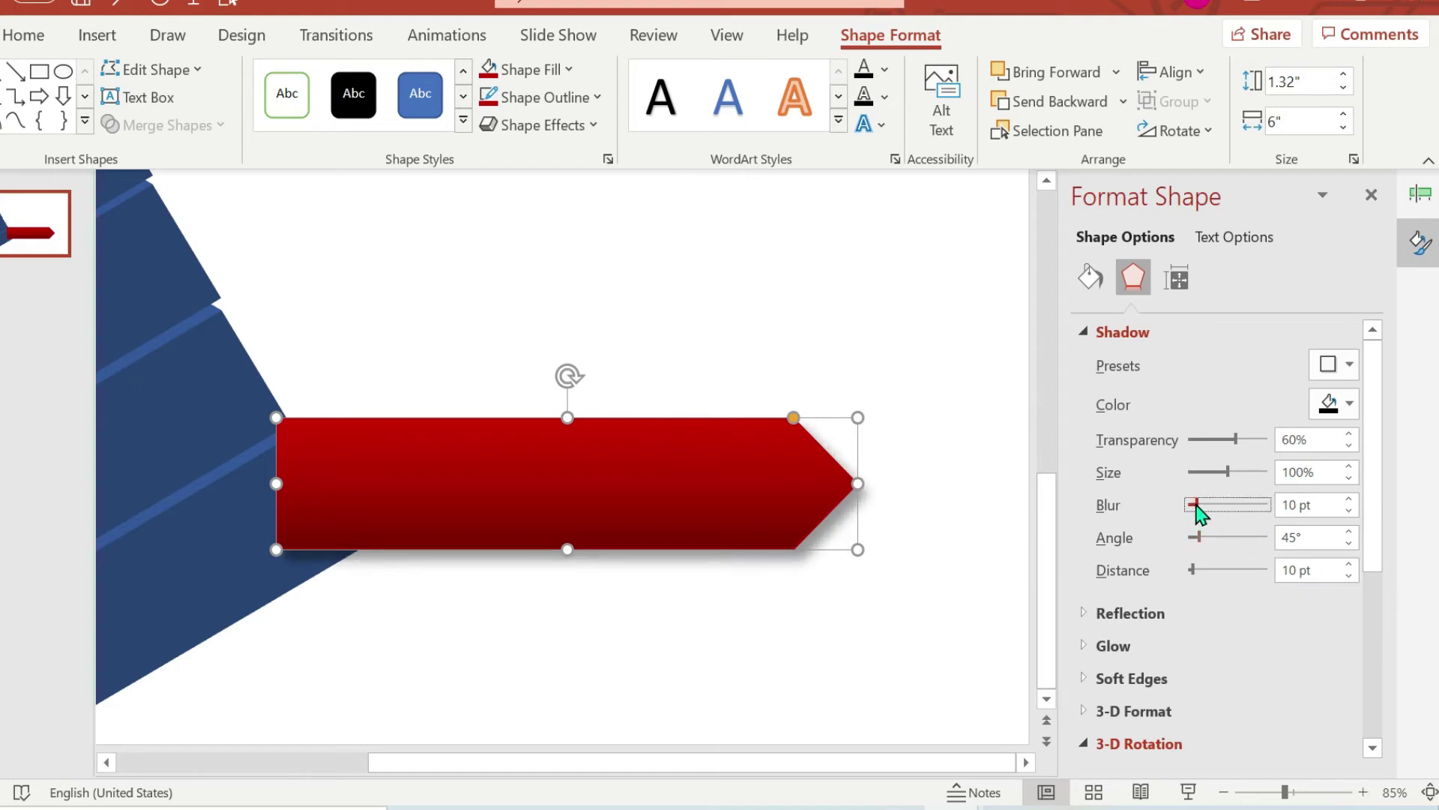
{"action": "left_click", "coordinate": [1321, 506]}
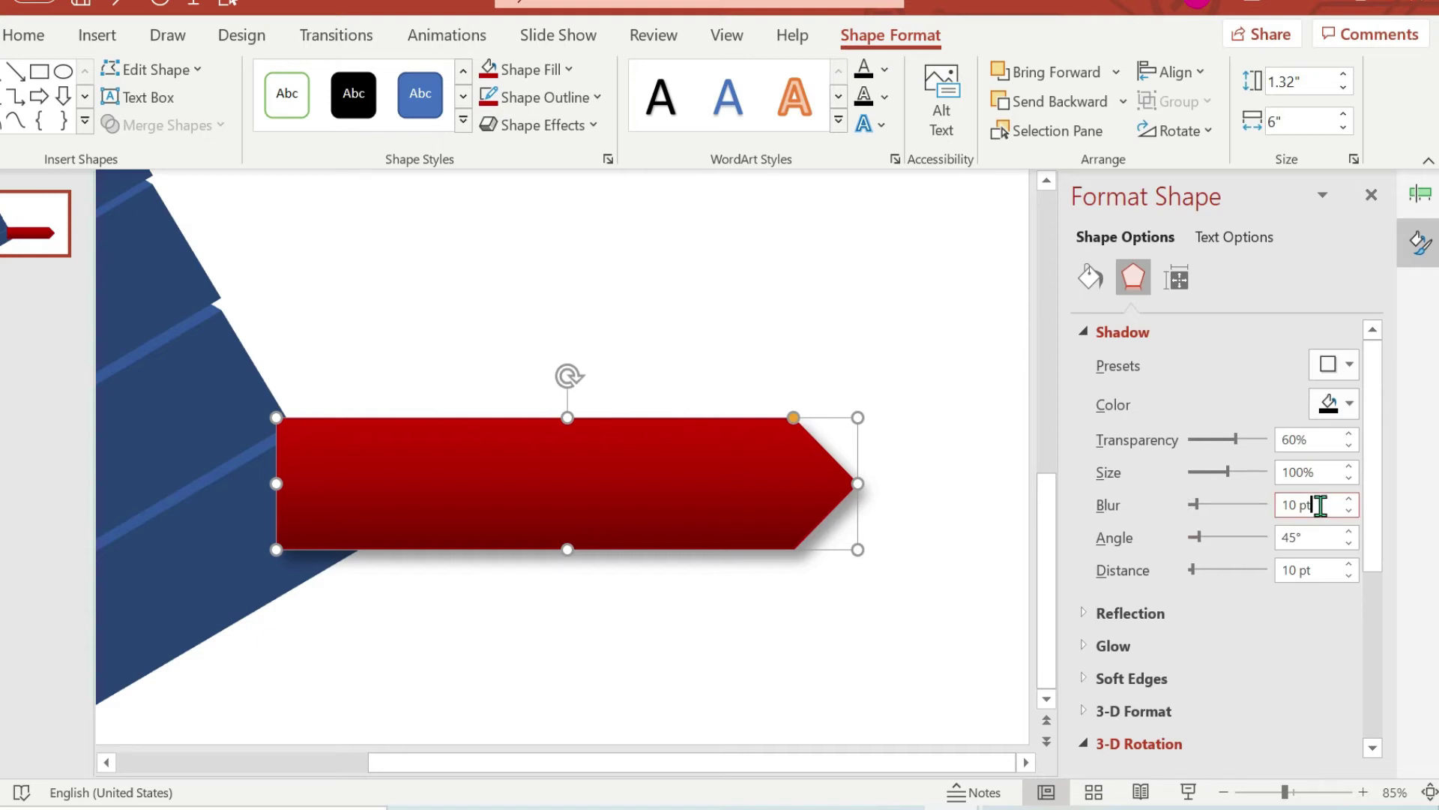
{"action": "left_click", "coordinate": [951, 616]}
{"action": "left_click", "coordinate": [750, 534]}
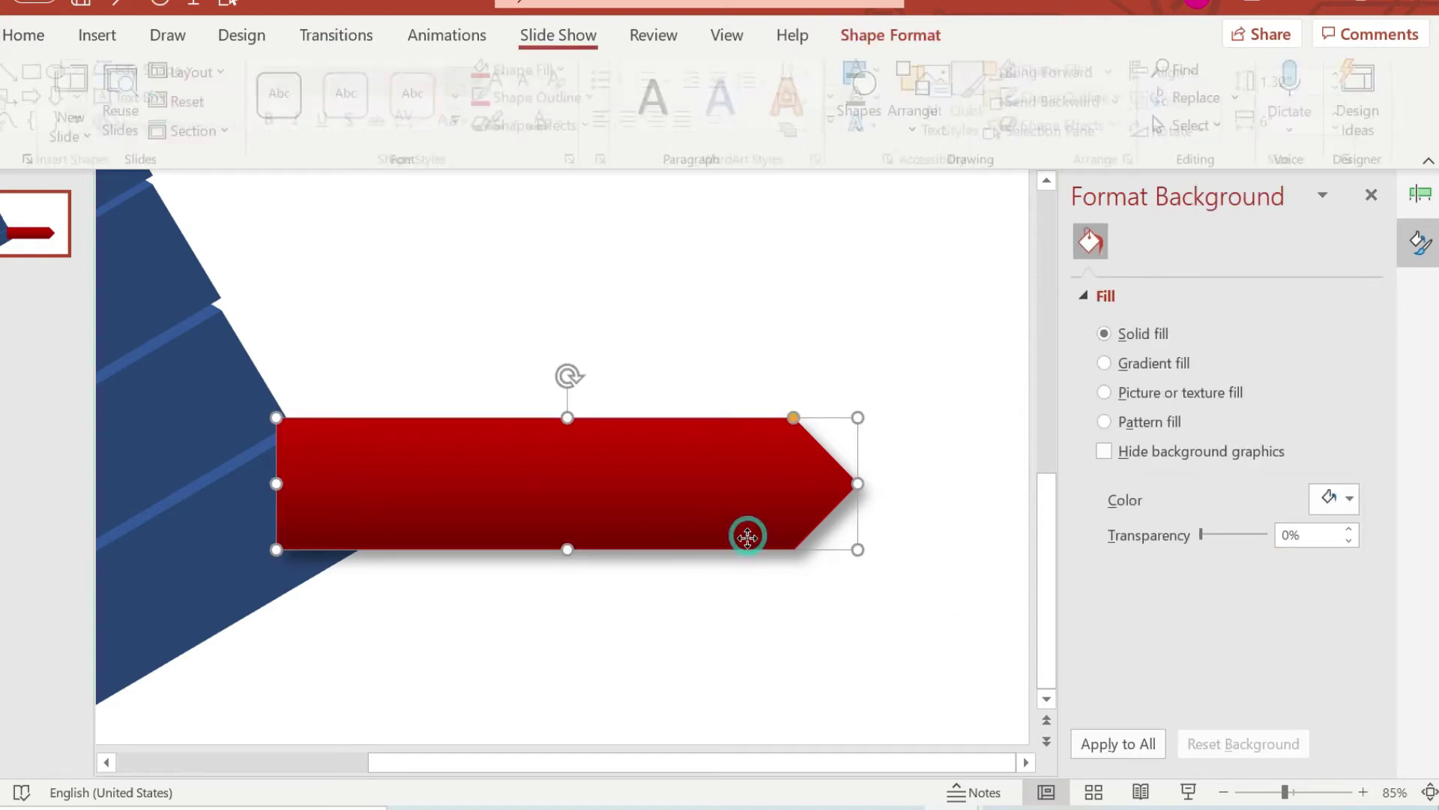
{"action": "left_click", "coordinate": [1122, 101]}
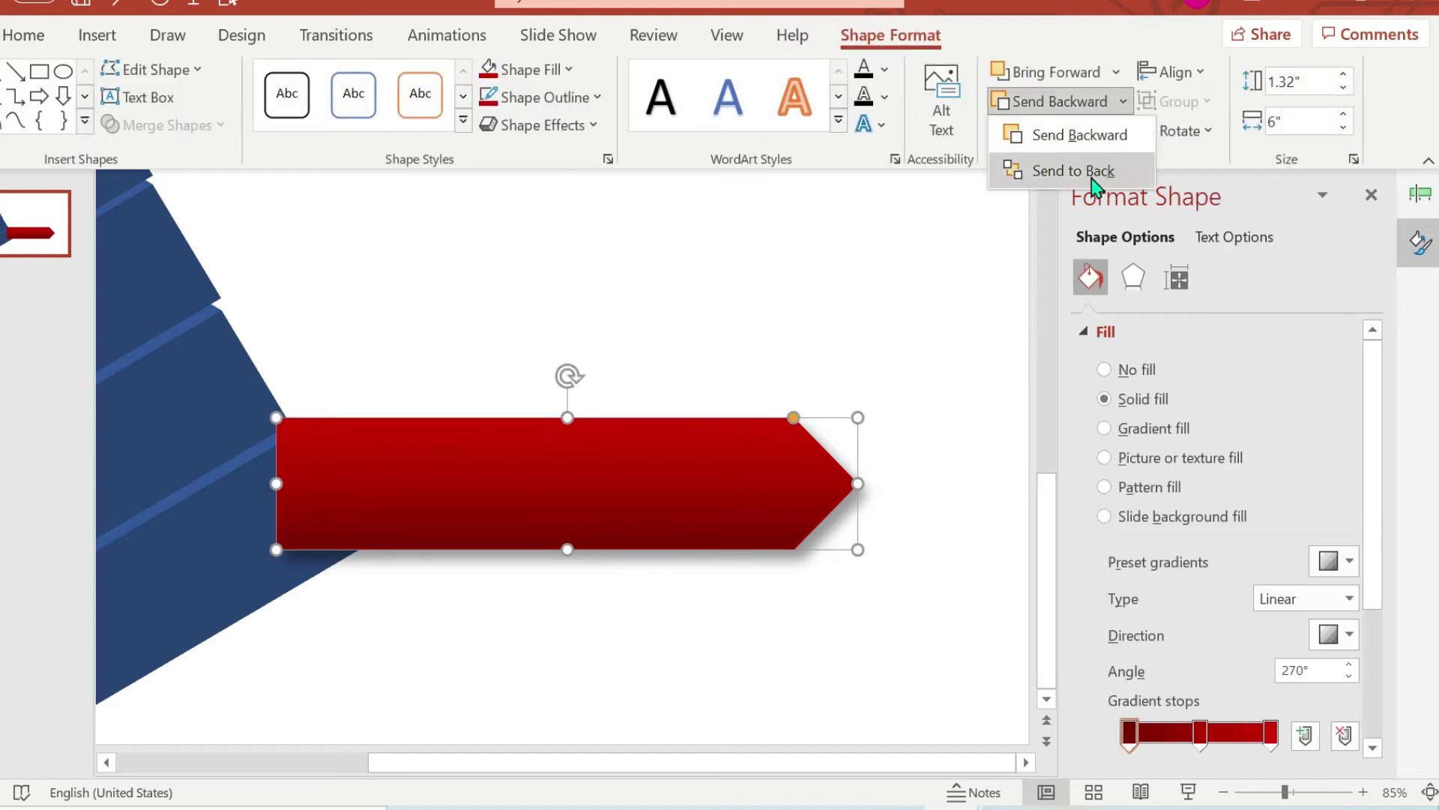
Step: Send the red arrow to the back so its left end tucks under the navy pyramid
{"action": "left_click", "coordinate": [1079, 171]}
{"action": "left_click_drag", "start_coordinate": [720, 488], "coordinate": [719, 488]}
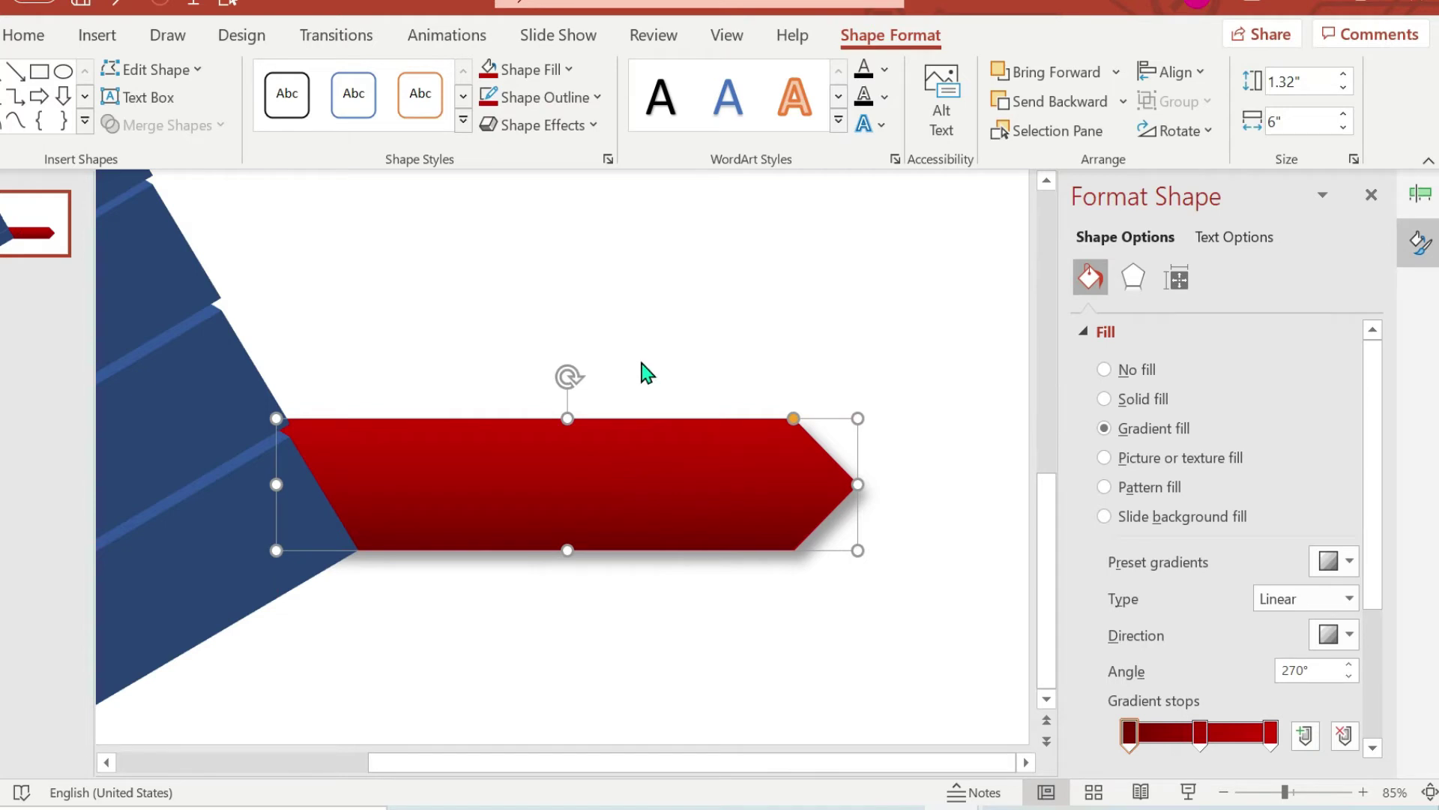
{"action": "left_click", "coordinate": [836, 314]}
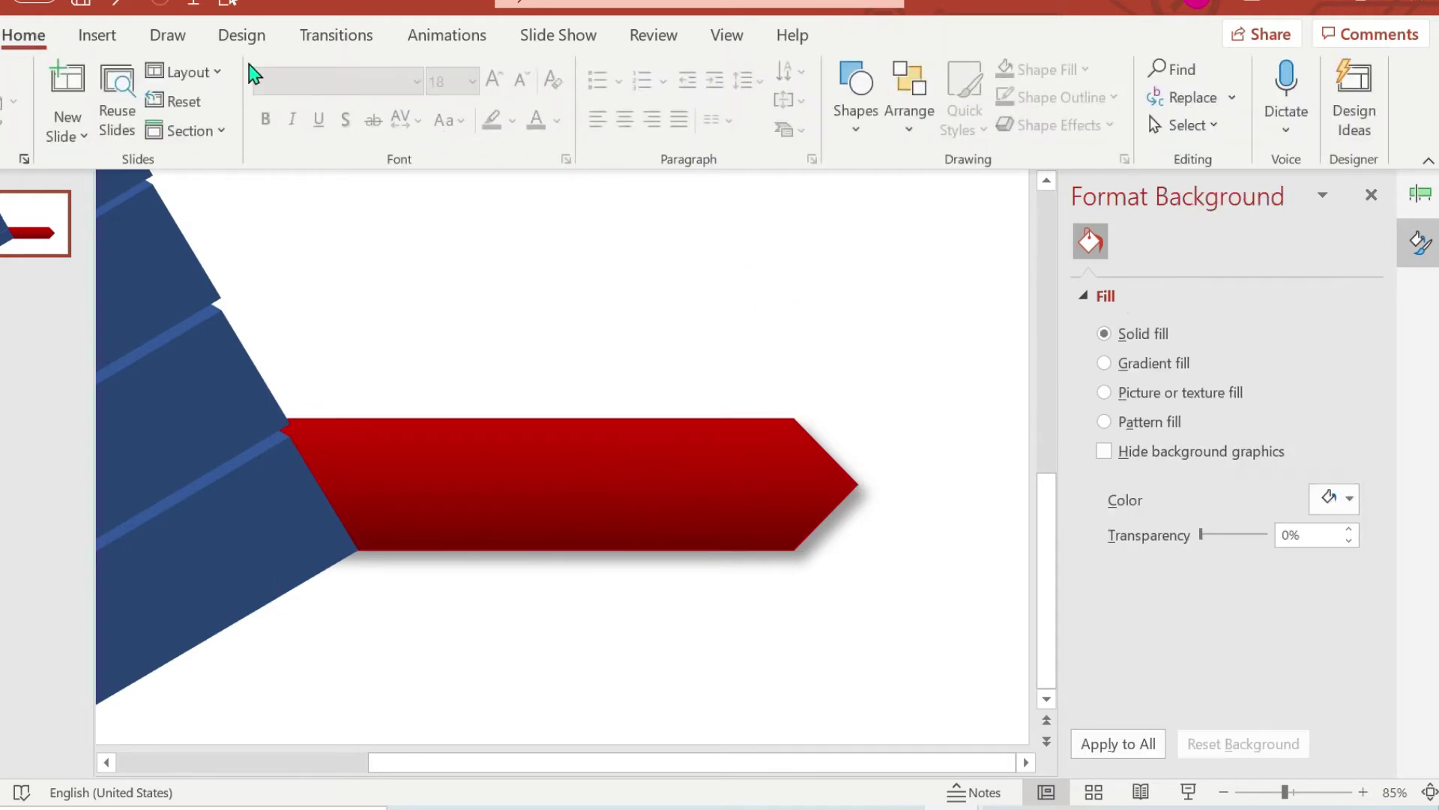
{"action": "left_click", "coordinate": [120, 48]}
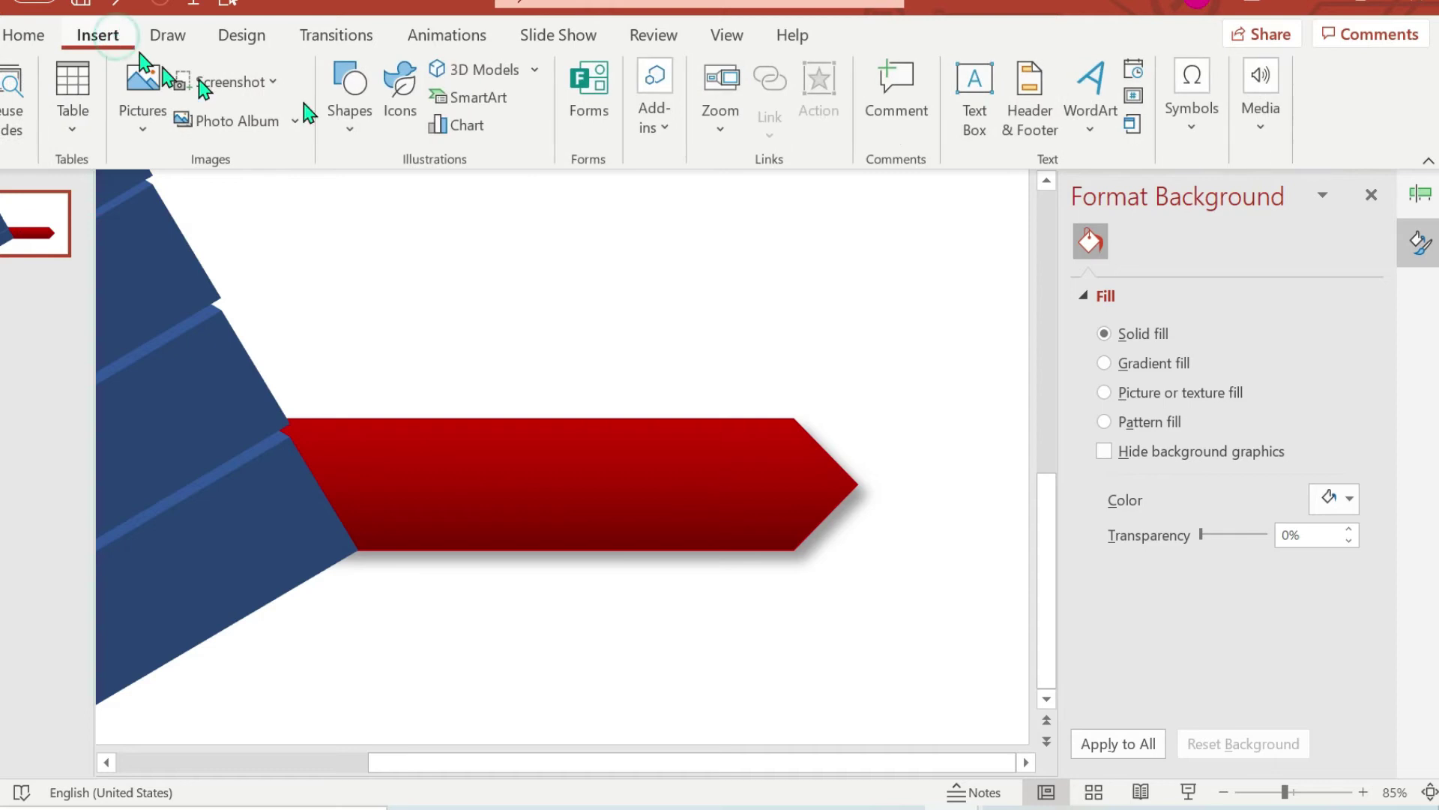
Step: Add a text box reading '01' and move it onto the arrow's left end
{"action": "left_click", "coordinate": [973, 109]}
{"action": "left_click", "coordinate": [435, 604]}
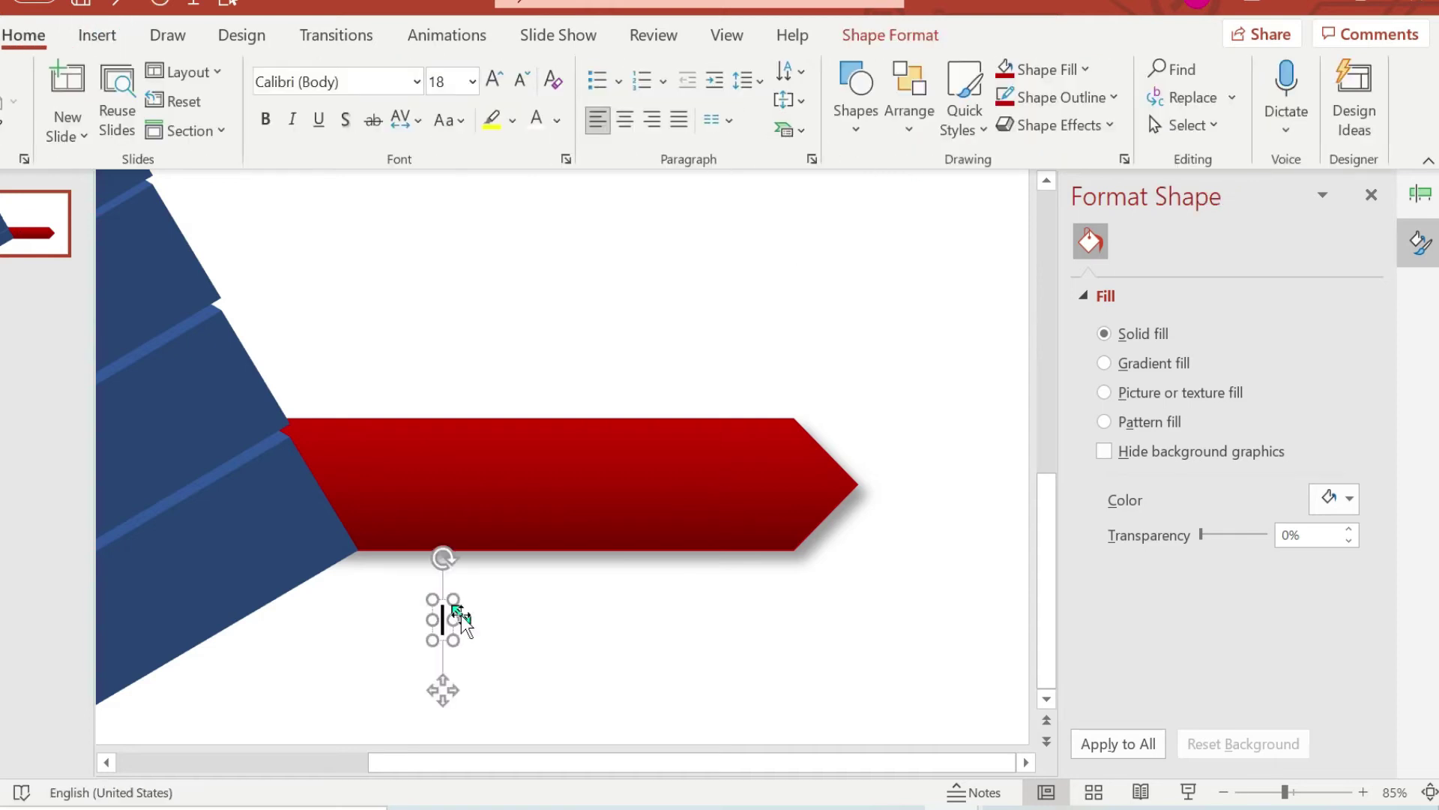
{"action": "type", "text": "01"}
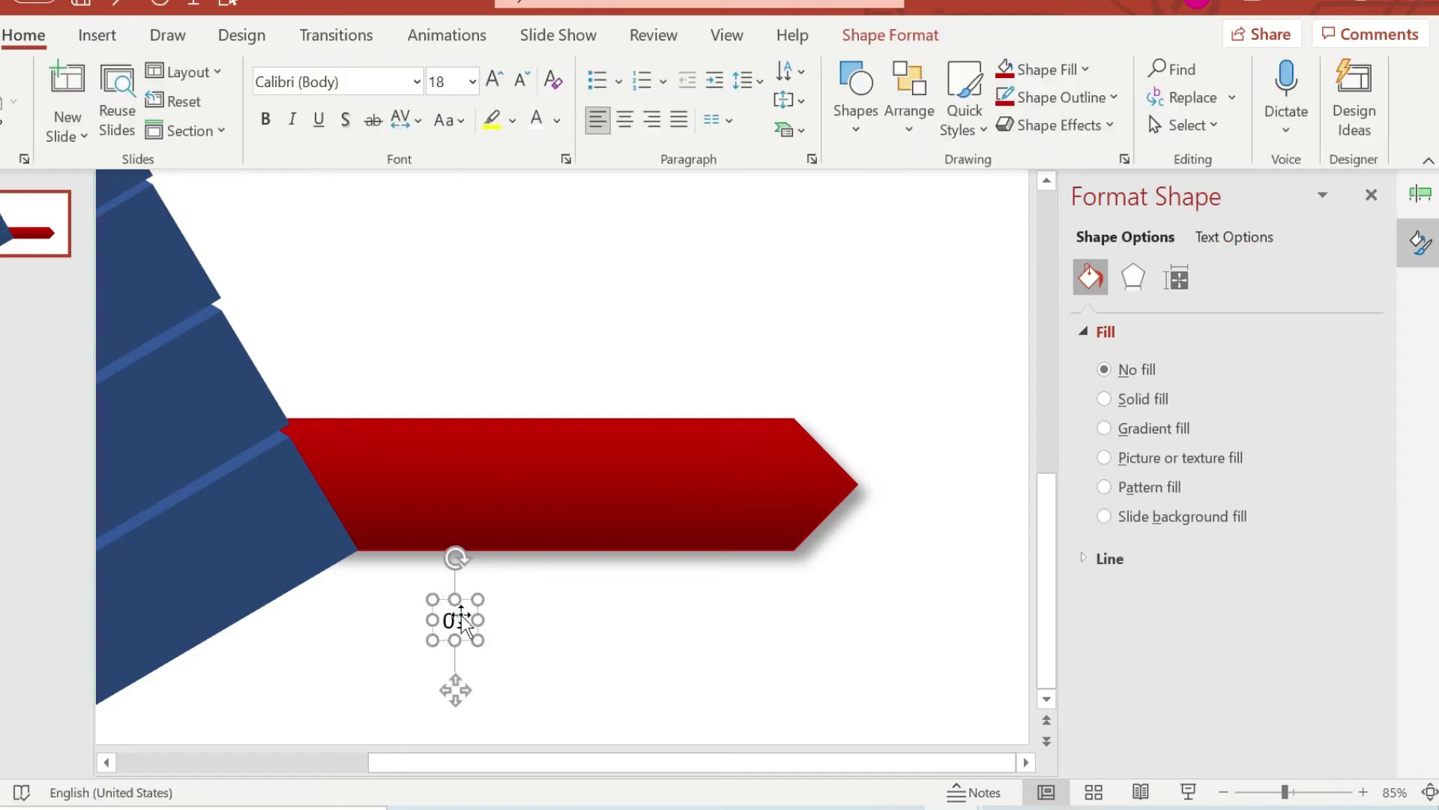
{"action": "left_click_drag", "start_coordinate": [455, 690], "coordinate": [383, 549]}
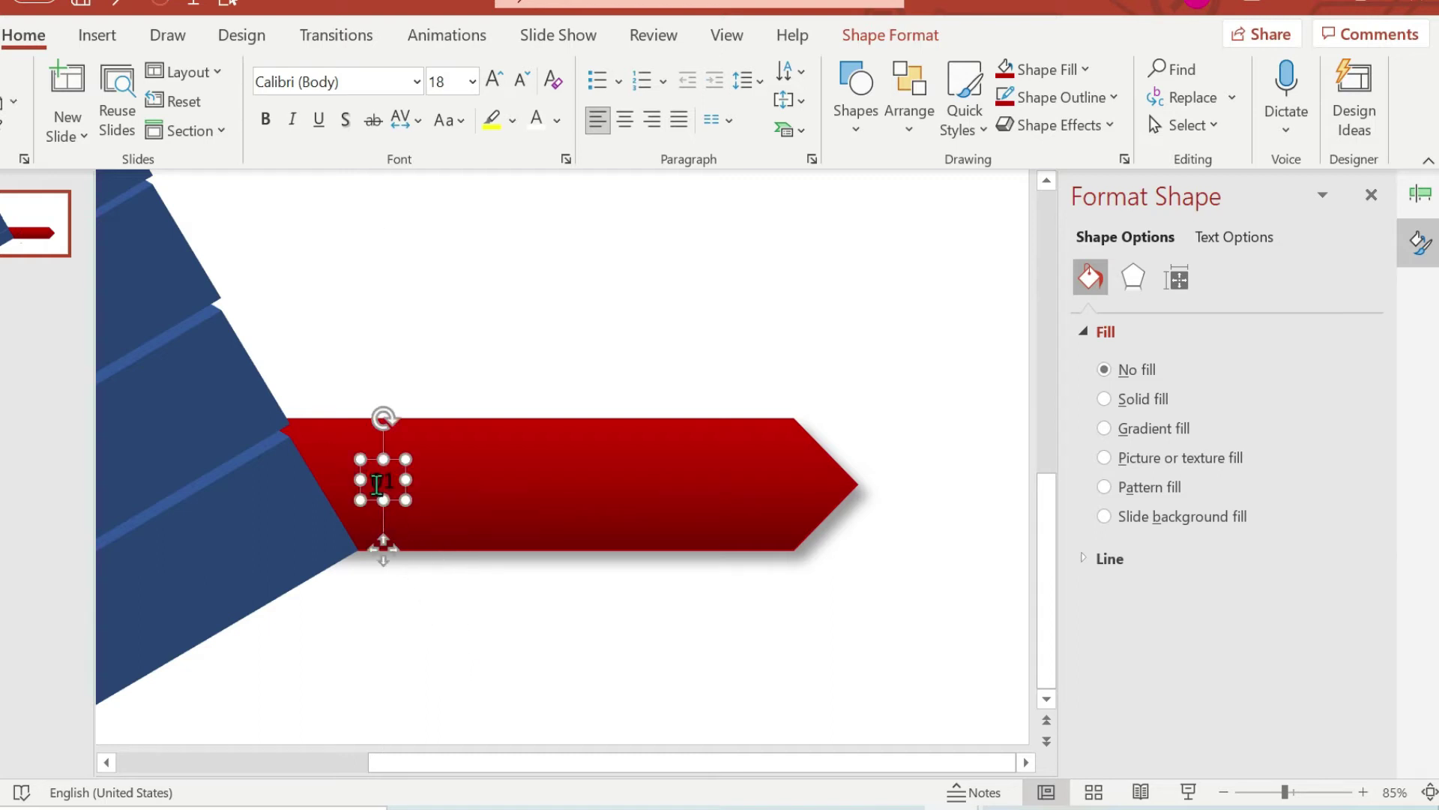
Step: Make the '01' text white at 40 pt and nudge it upward
{"action": "double_click", "coordinate": [375, 479]}
{"action": "left_click", "coordinate": [587, 439]}
{"action": "left_click", "coordinate": [533, 405]}
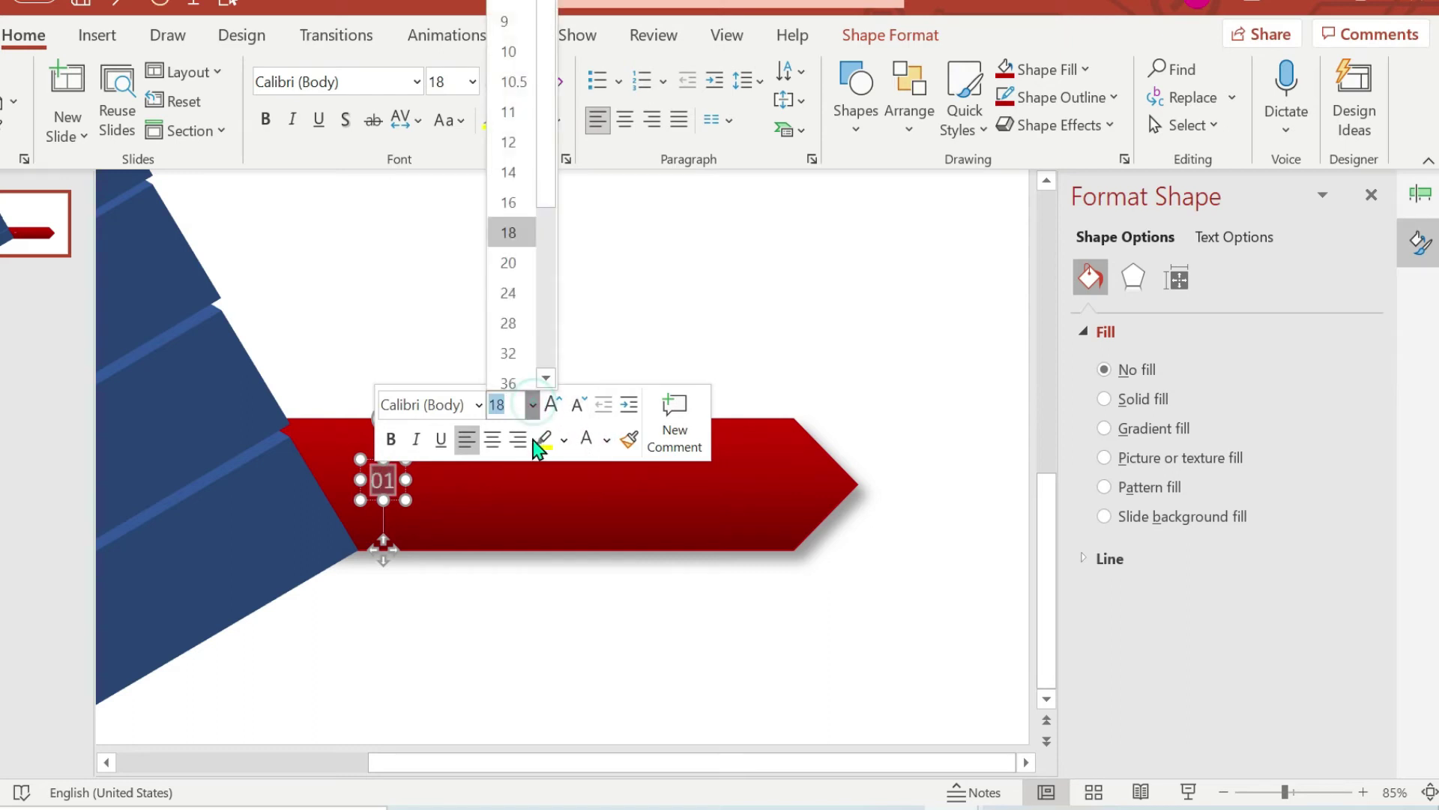
{"action": "scroll", "coordinate": [544, 337], "scroll_direction": "down", "scroll_amount": 4}
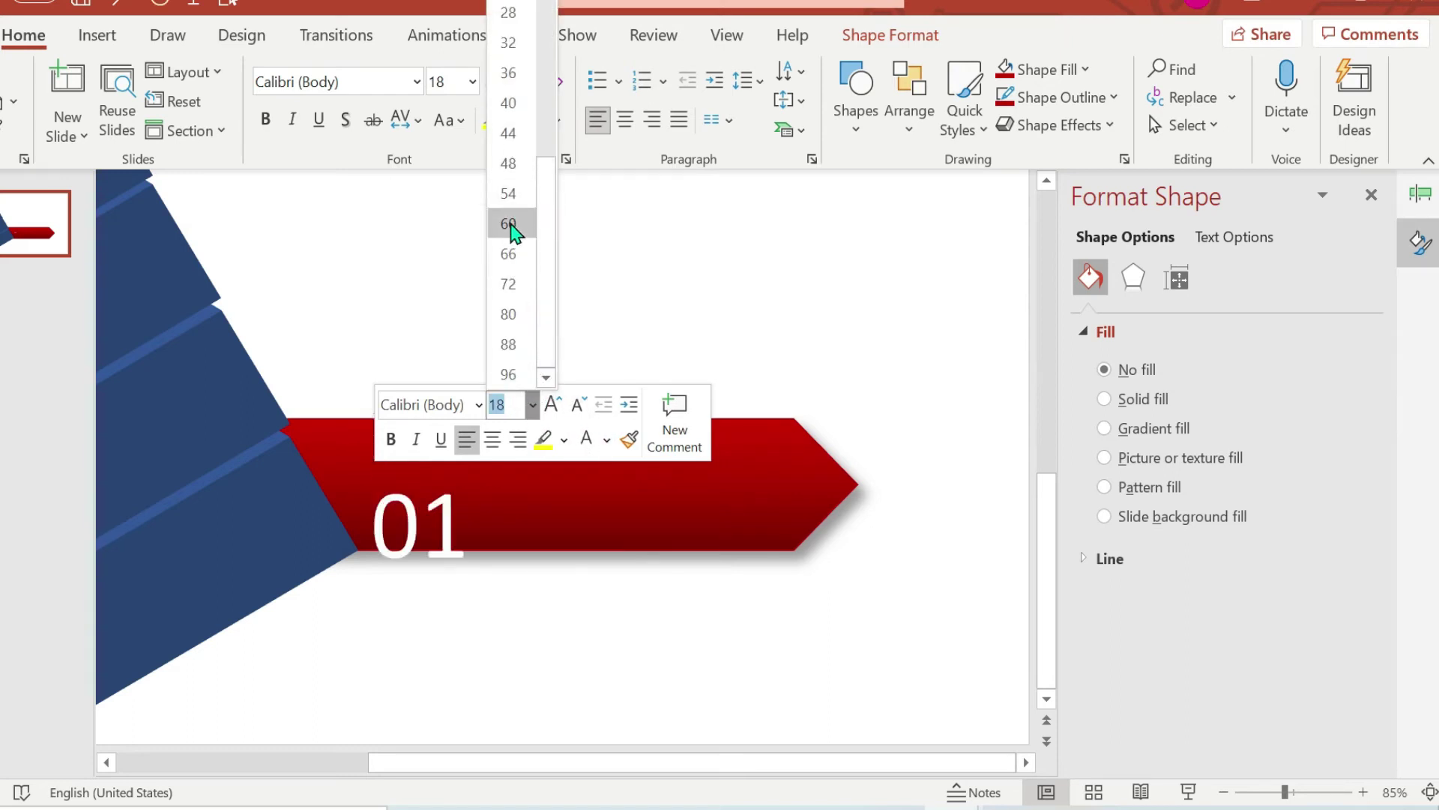
{"action": "left_click", "coordinate": [513, 104]}
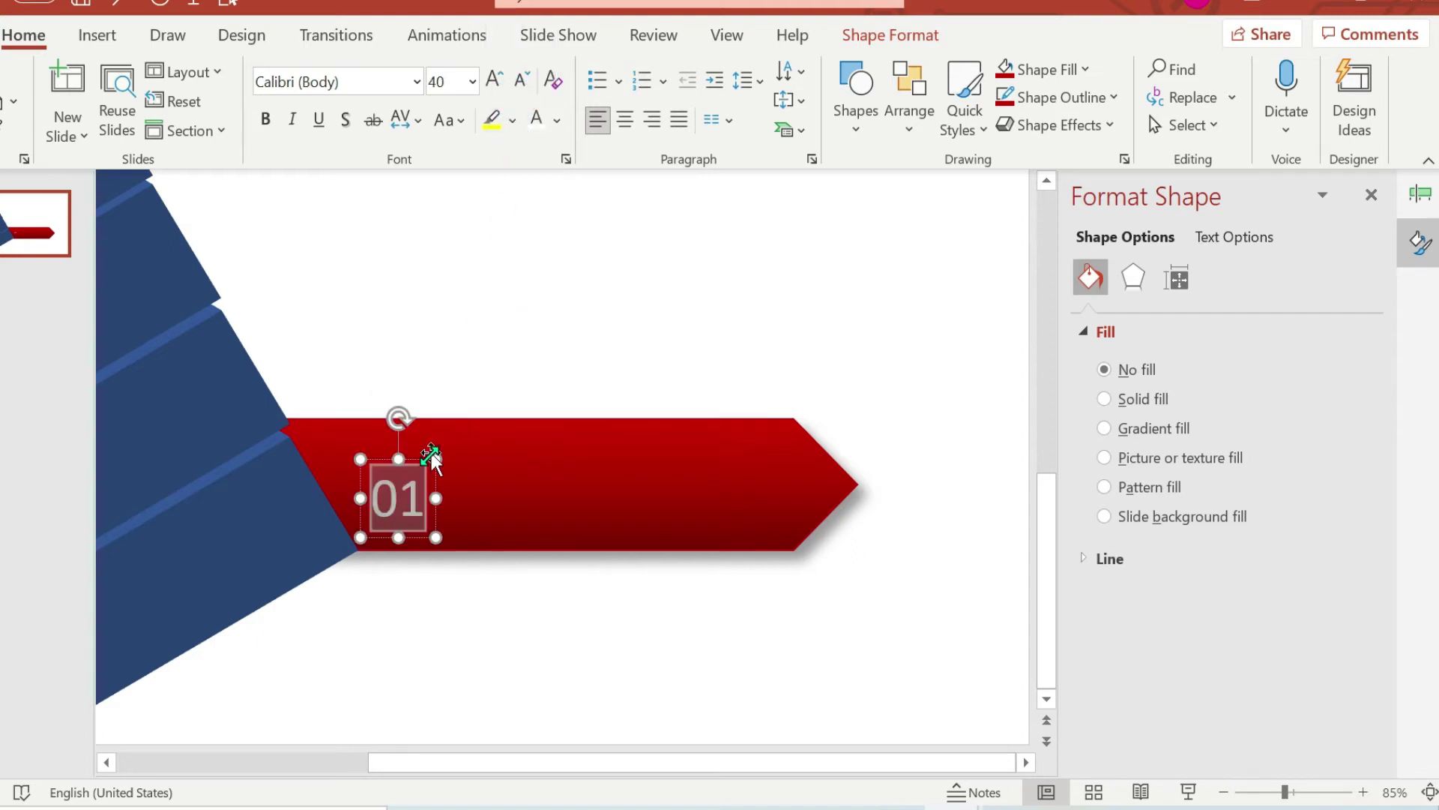
{"action": "left_click_drag", "start_coordinate": [417, 538], "coordinate": [412, 522]}
{"action": "left_click", "coordinate": [910, 287]}
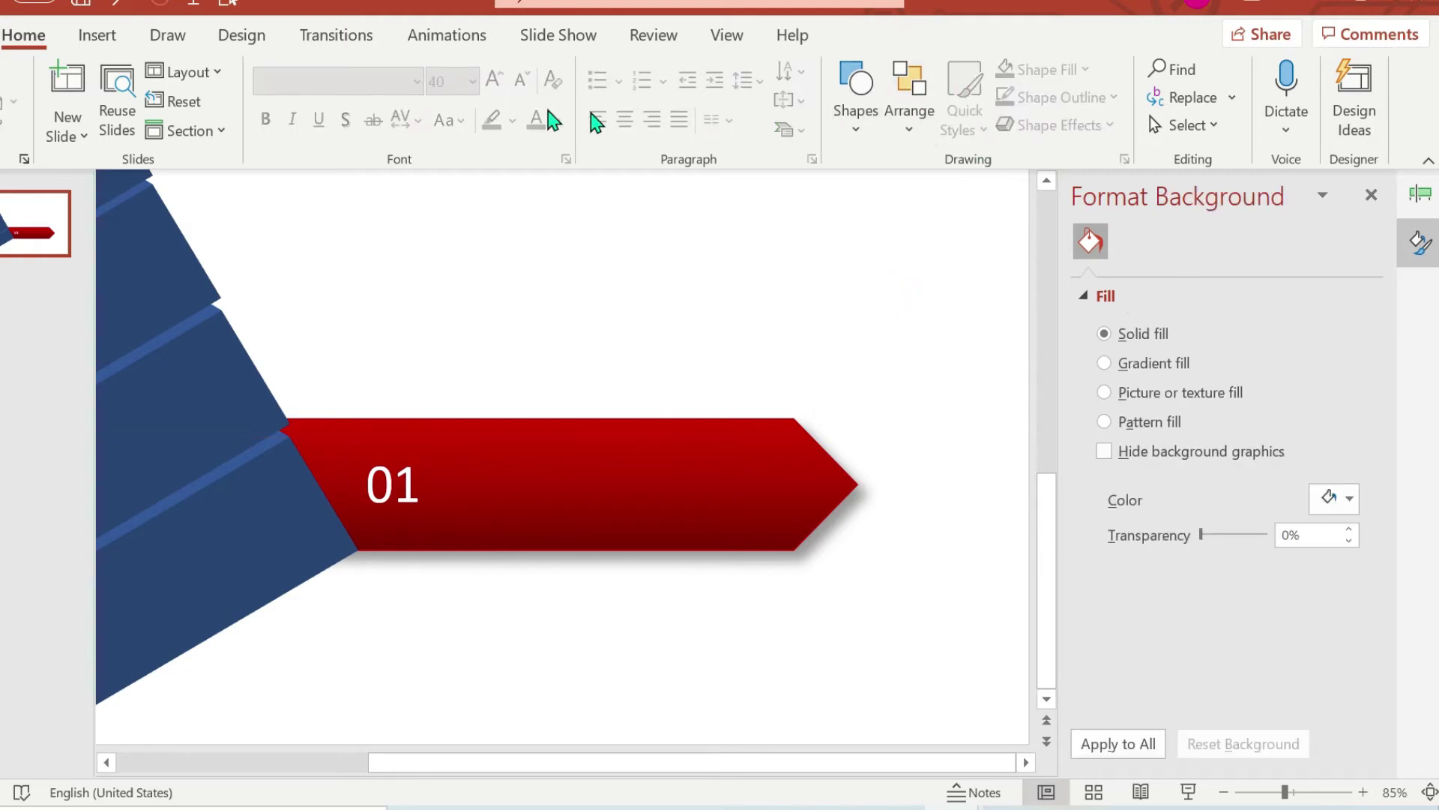
Step: Add a text box reading 'TITLE' and move it onto the red arrow
{"action": "left_click", "coordinate": [98, 35]}
{"action": "left_click", "coordinate": [975, 87]}
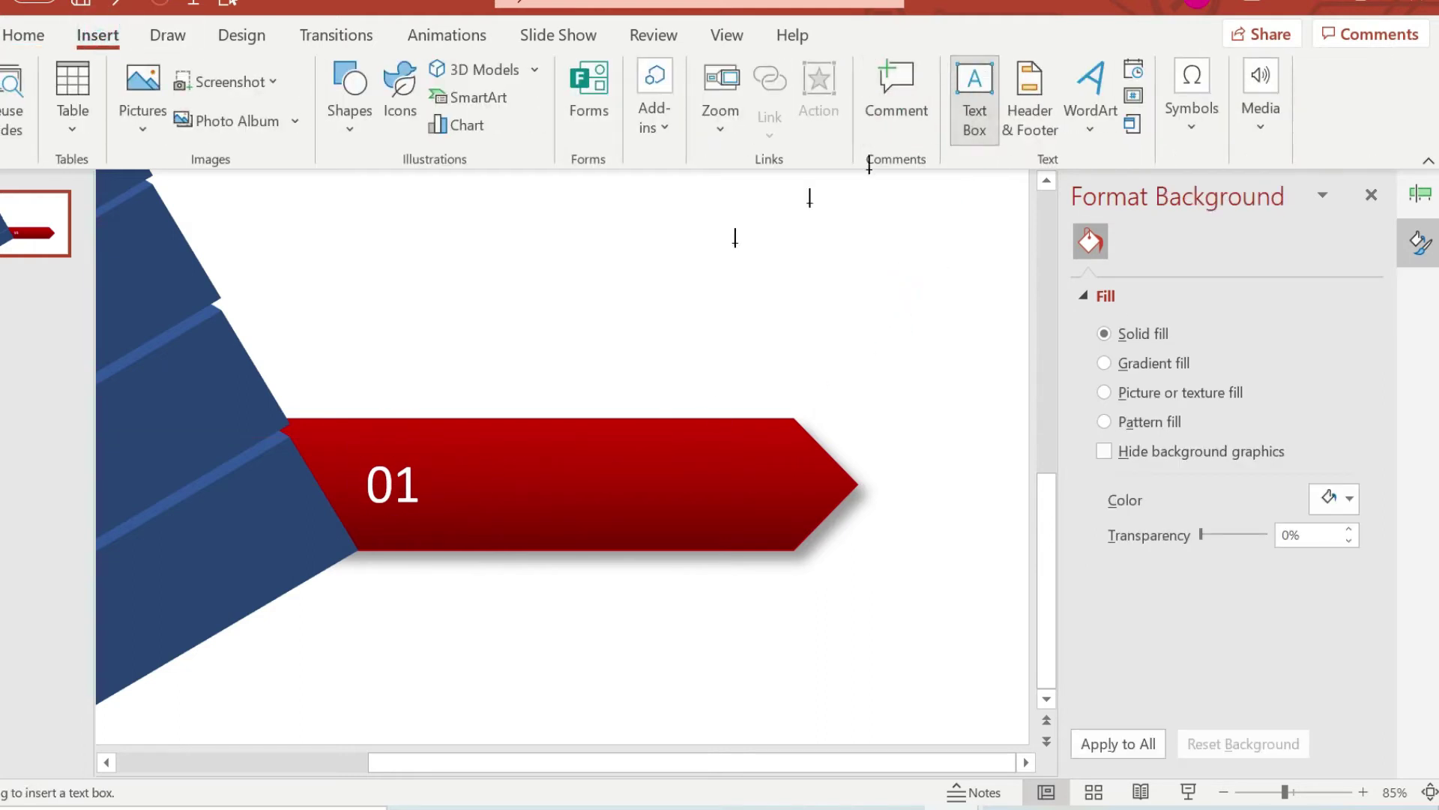
{"action": "left_click", "coordinate": [591, 293]}
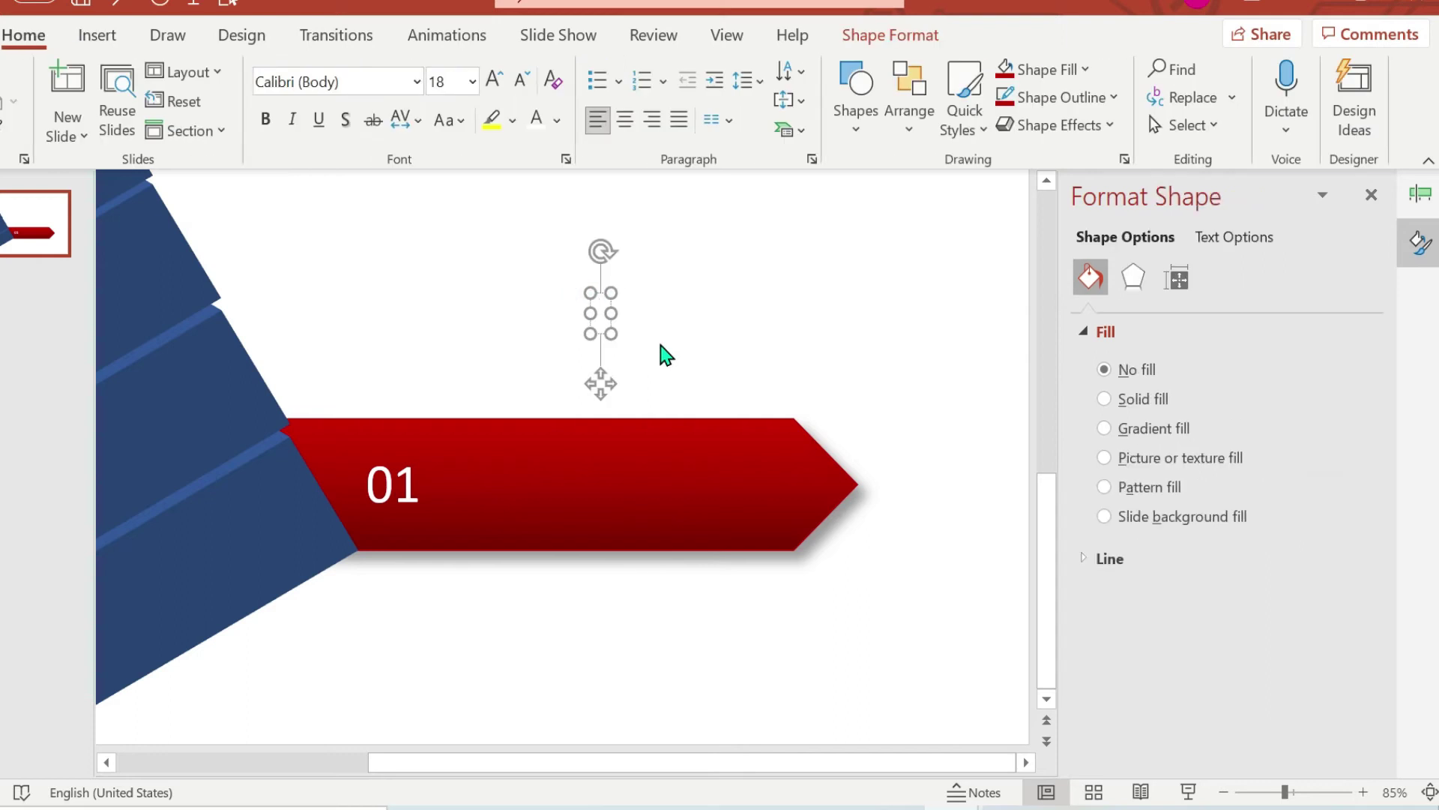
{"action": "type", "text": "tit"}
{"action": "key", "text": "BackSpace"}
{"action": "key", "text": "BackSpace"}
{"action": "key", "text": "BackSpace"}
{"action": "type", "text": "TITLE"}
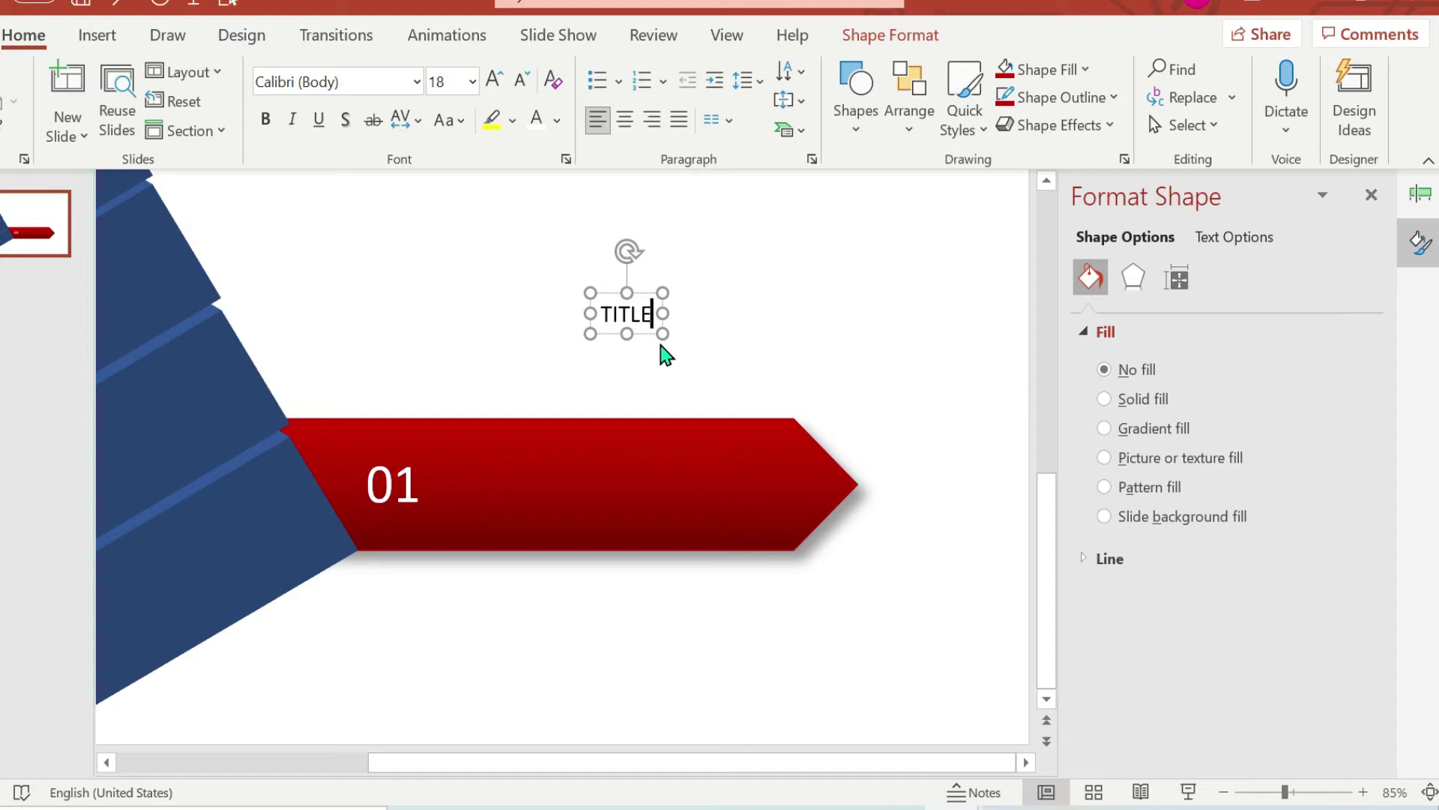
{"action": "key", "text": "ctrl+a"}
{"action": "left_click_drag", "start_coordinate": [640, 332], "coordinate": [587, 475]}
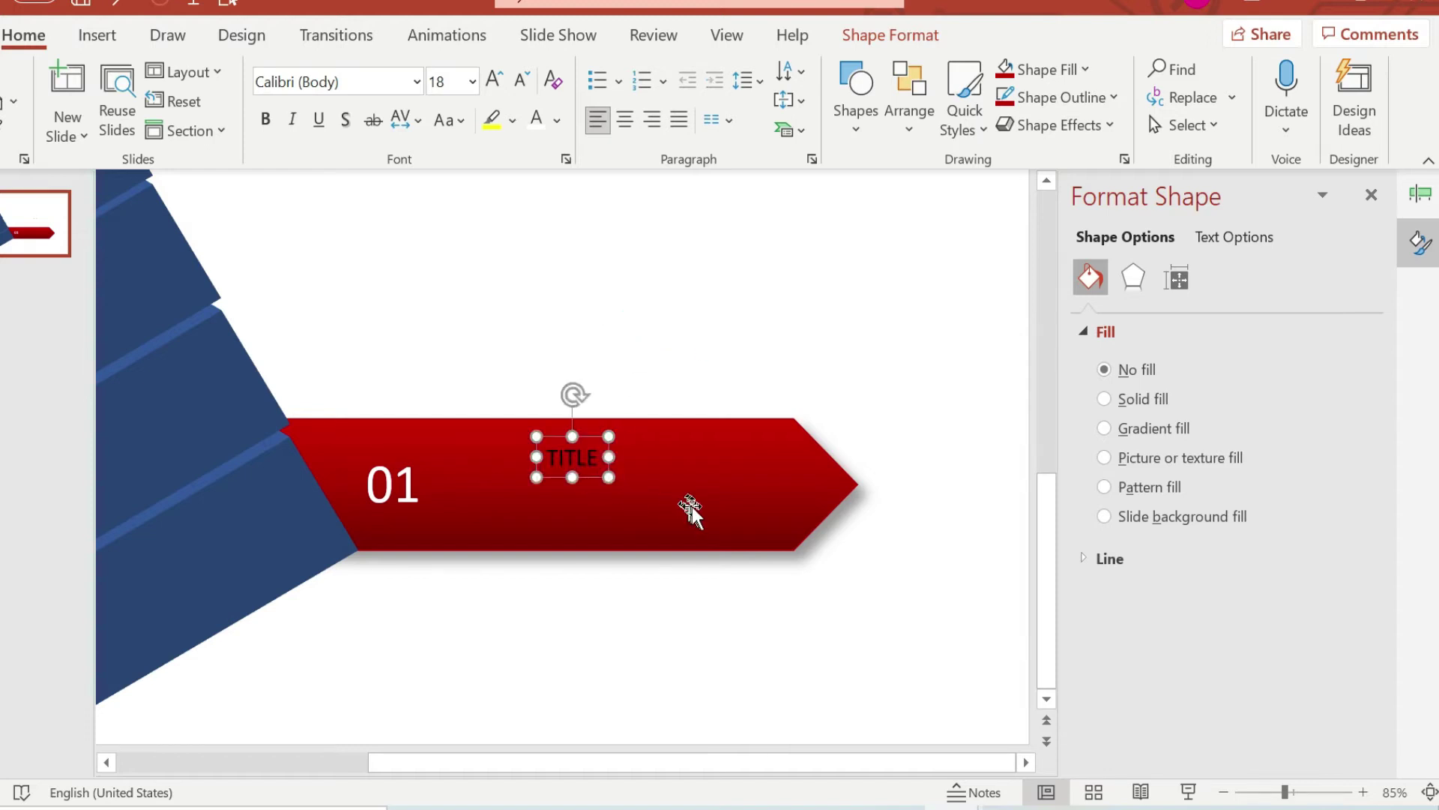
Step: Make the TITLE text white and position it on the arrow beside '01'
{"action": "left_click", "coordinate": [543, 121]}
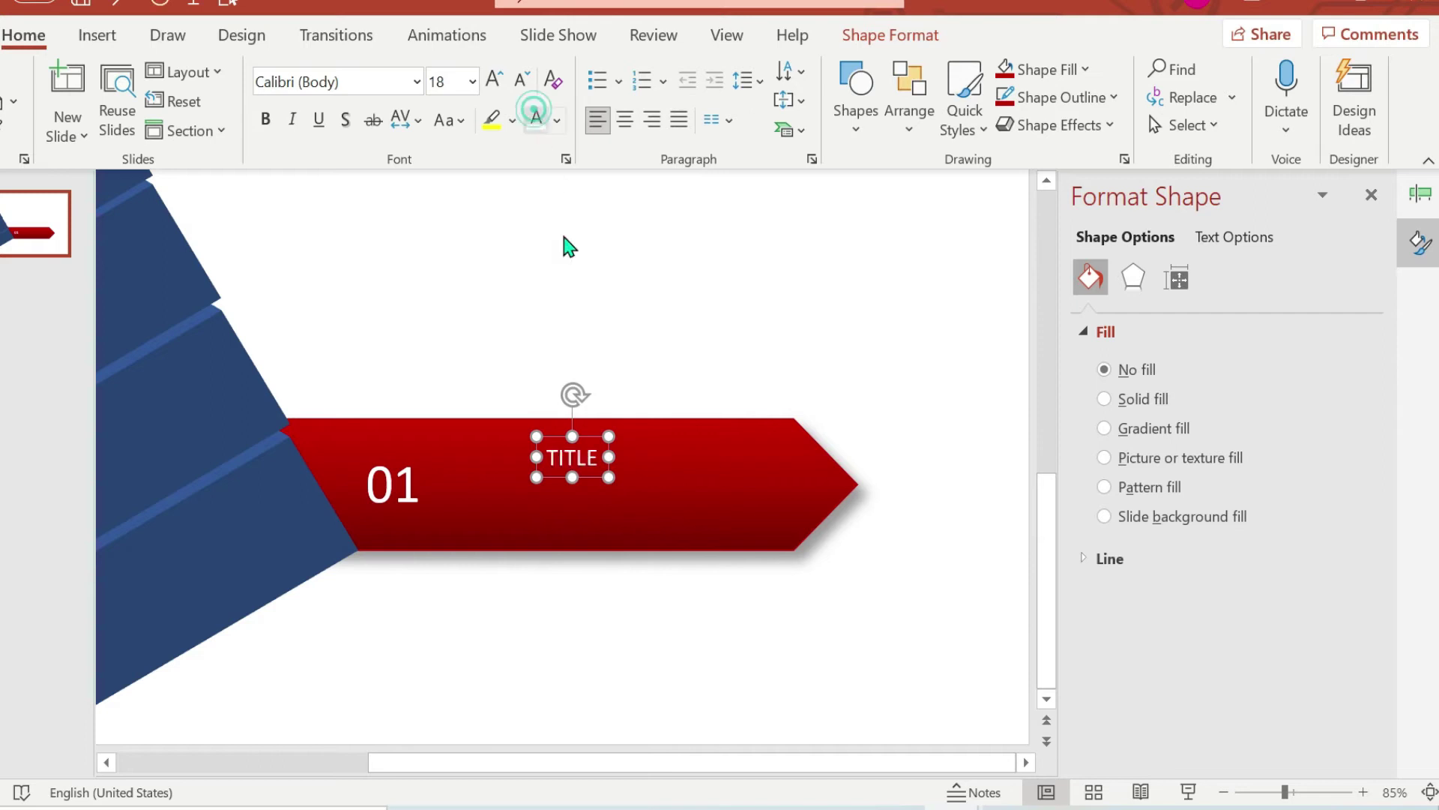
{"action": "left_click", "coordinate": [596, 483]}
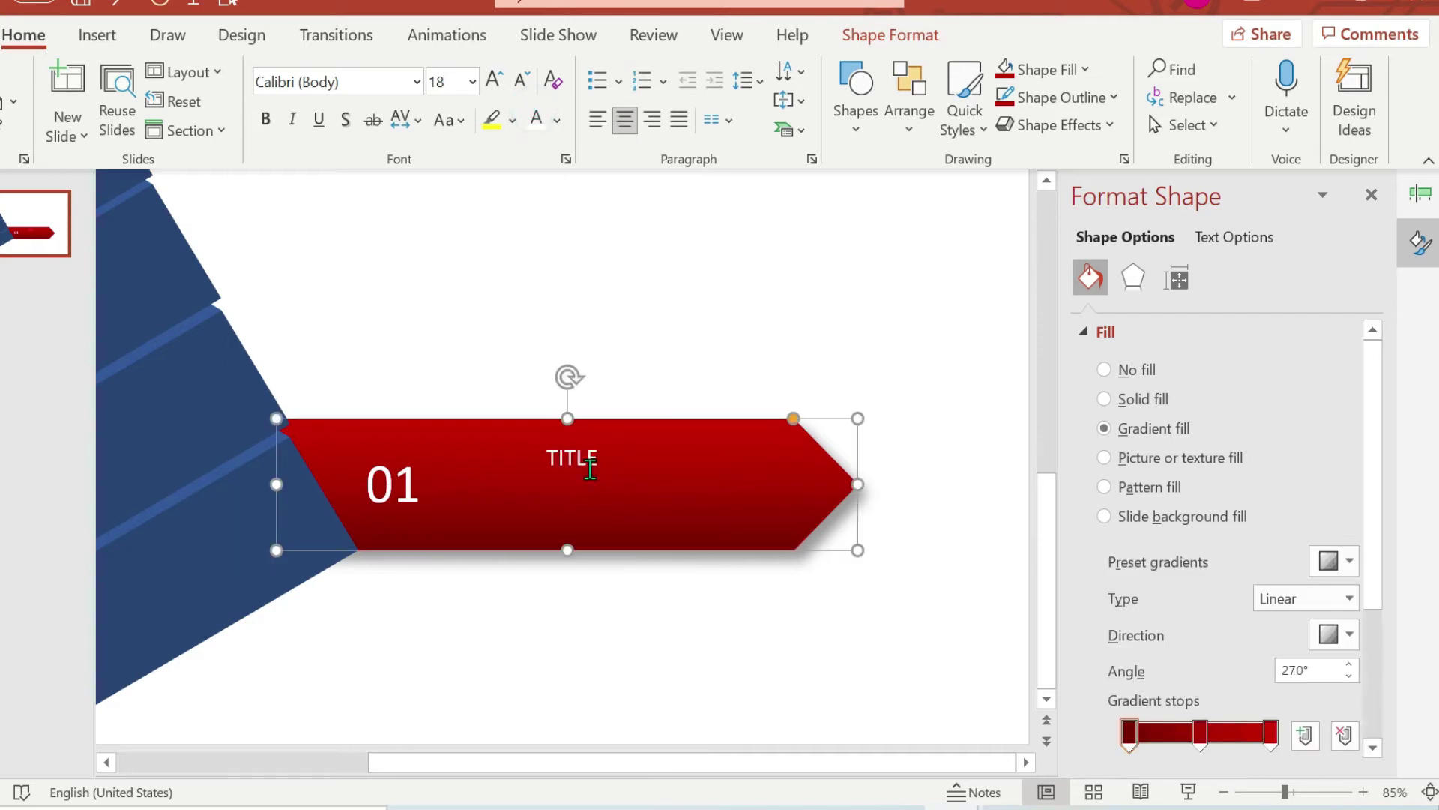
{"action": "left_click", "coordinate": [587, 462]}
{"action": "left_click_drag", "start_coordinate": [591, 473], "coordinate": [570, 513]}
{"action": "double_click", "coordinate": [561, 491]}
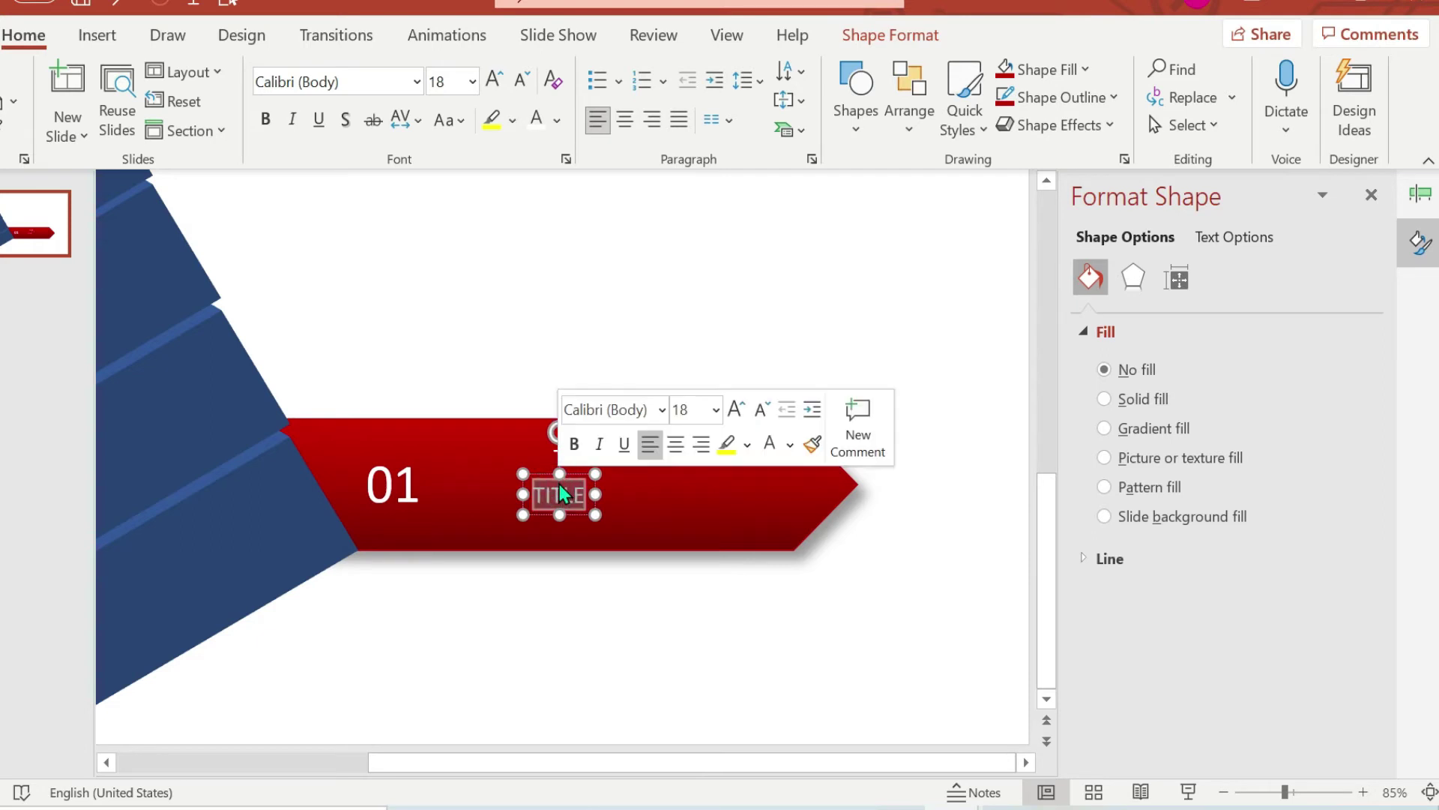